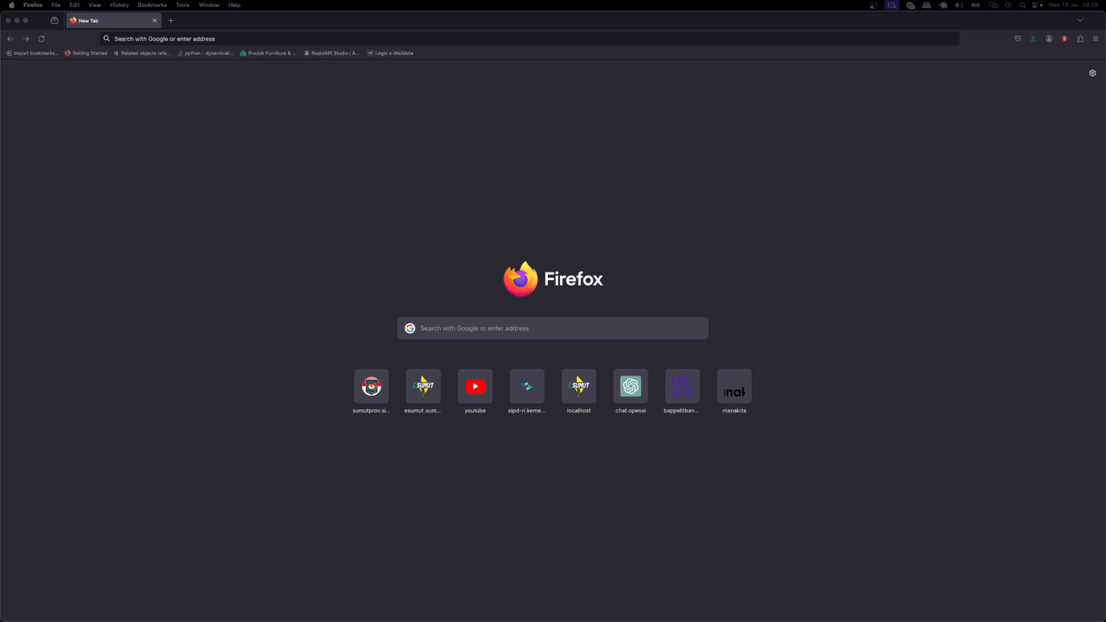
{"action": "left_click", "coordinate": [358, 37]}
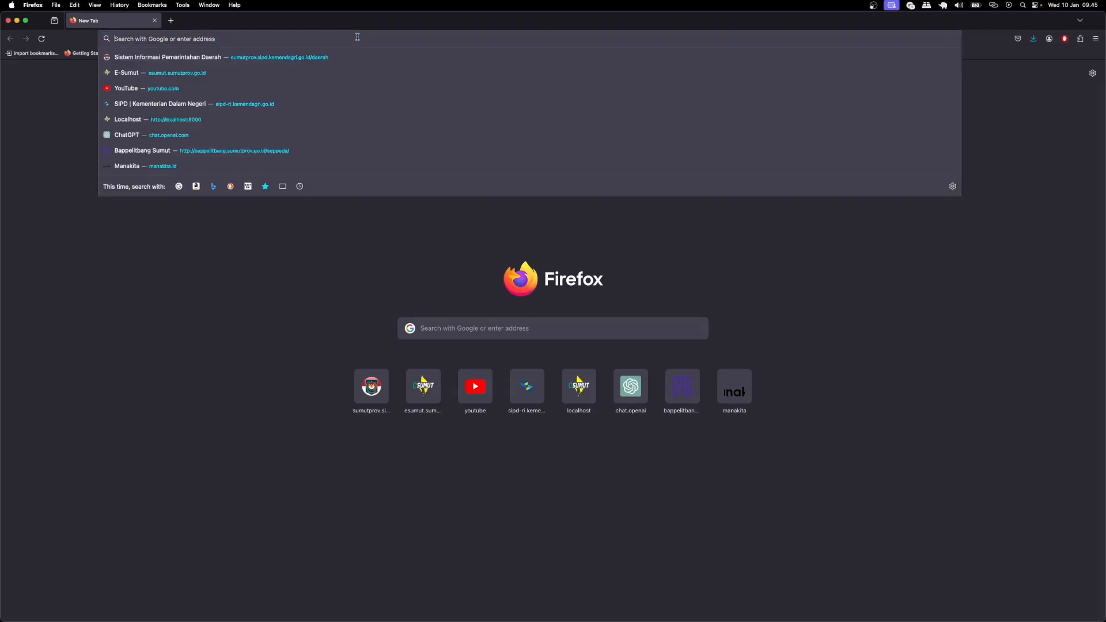
{"action": "type", "text": "htt"}
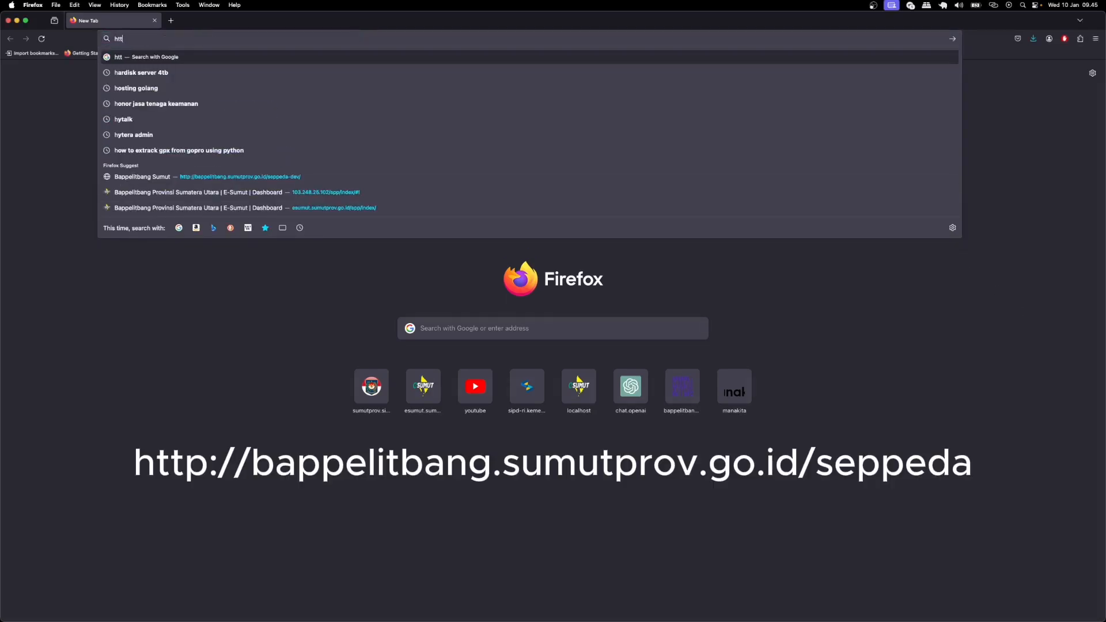
{"action": "type", "text": "p:"}
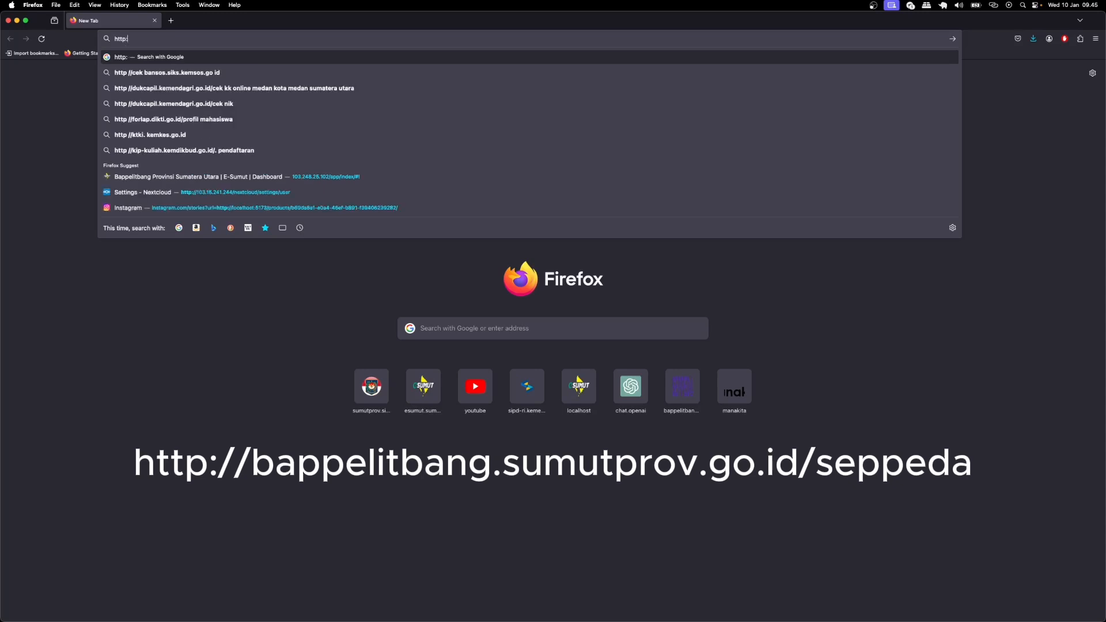
{"action": "type", "text": "//bappelitbang.sumutprov.go.id/"}
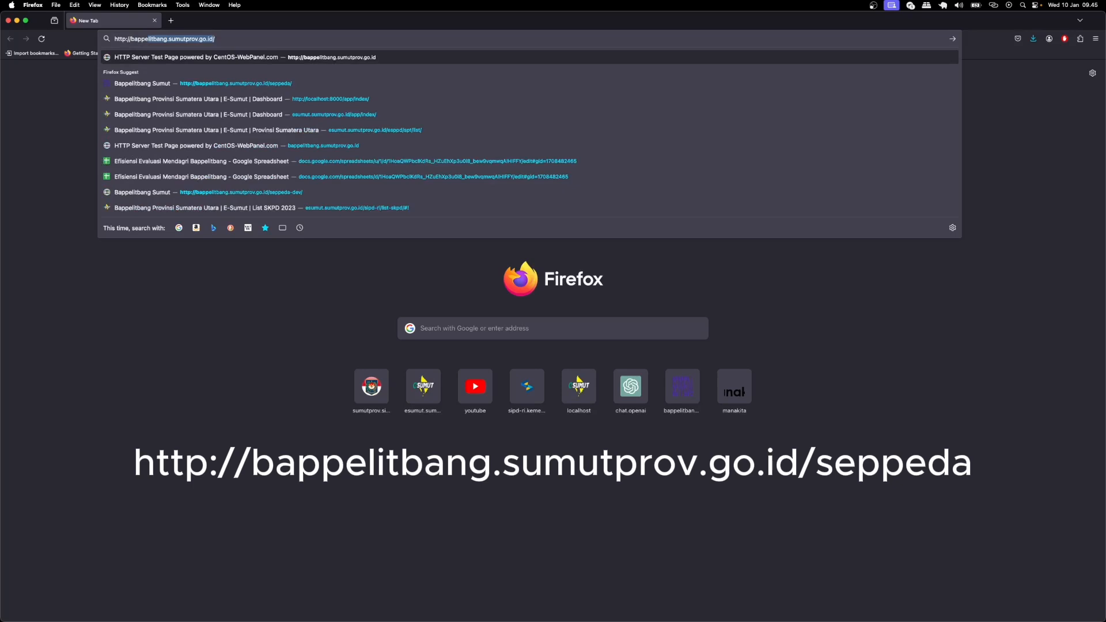
{"action": "key", "text": "Right"}
{"action": "type", "text": "seppeda/"}
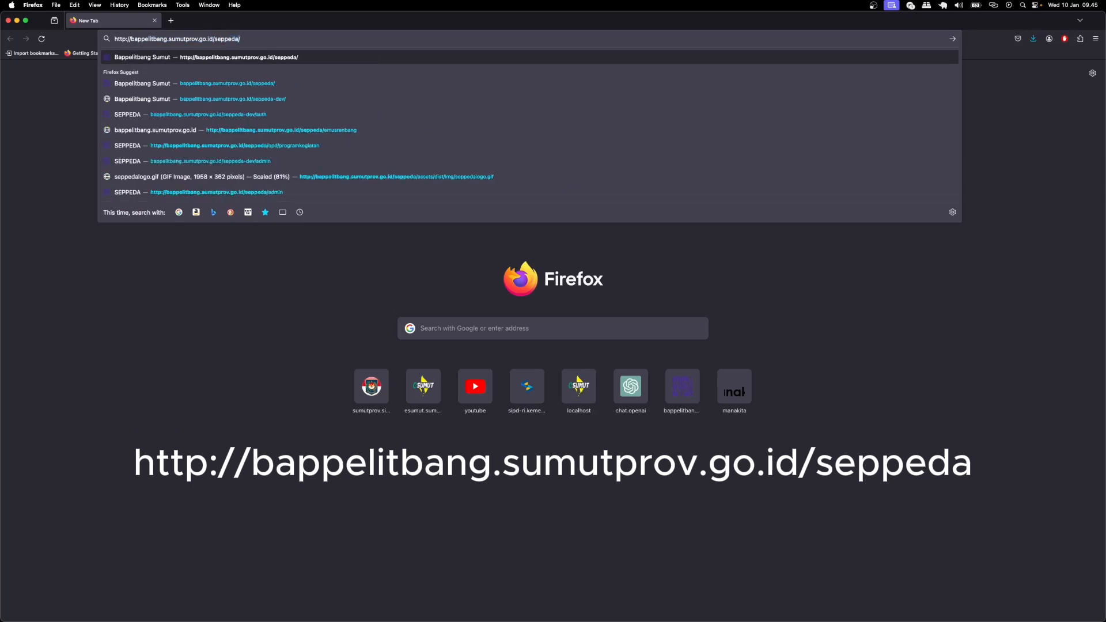
{"action": "key", "text": "Return"}
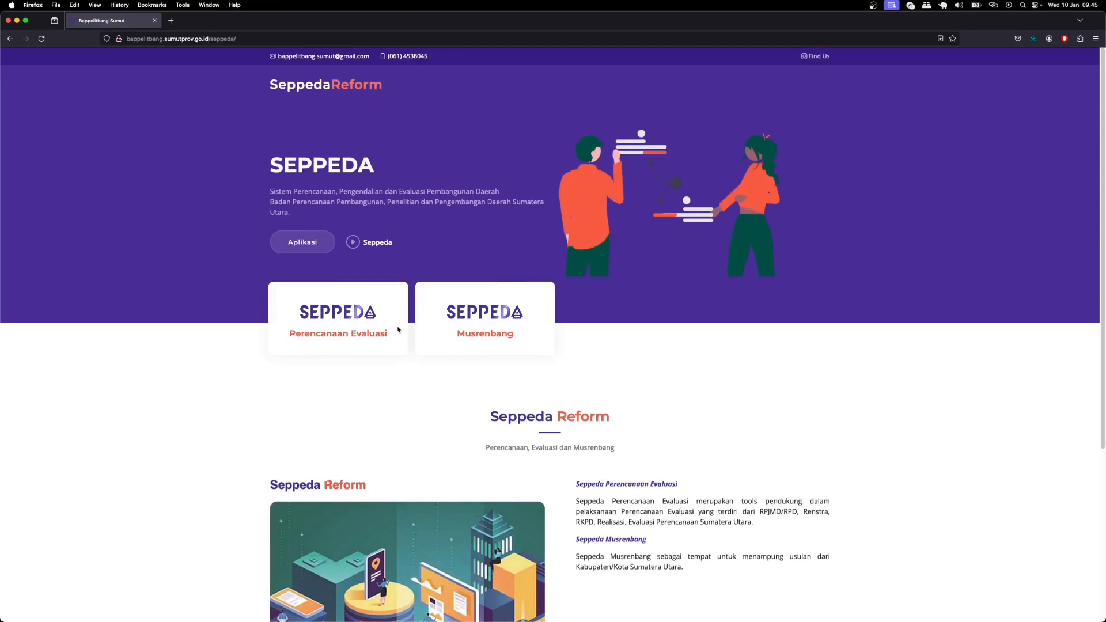
{"action": "left_click", "coordinate": [518, 329]}
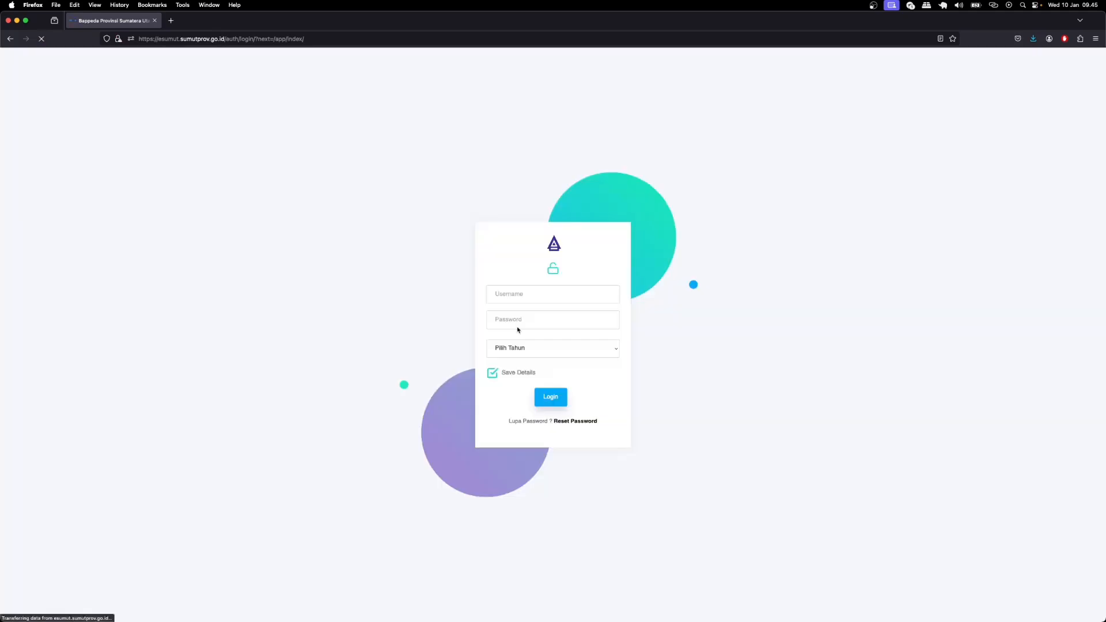
Log in with the account username and password for the year 2025, leaving the login unsaved in the browser
{"action": "left_click", "coordinate": [526, 296]}
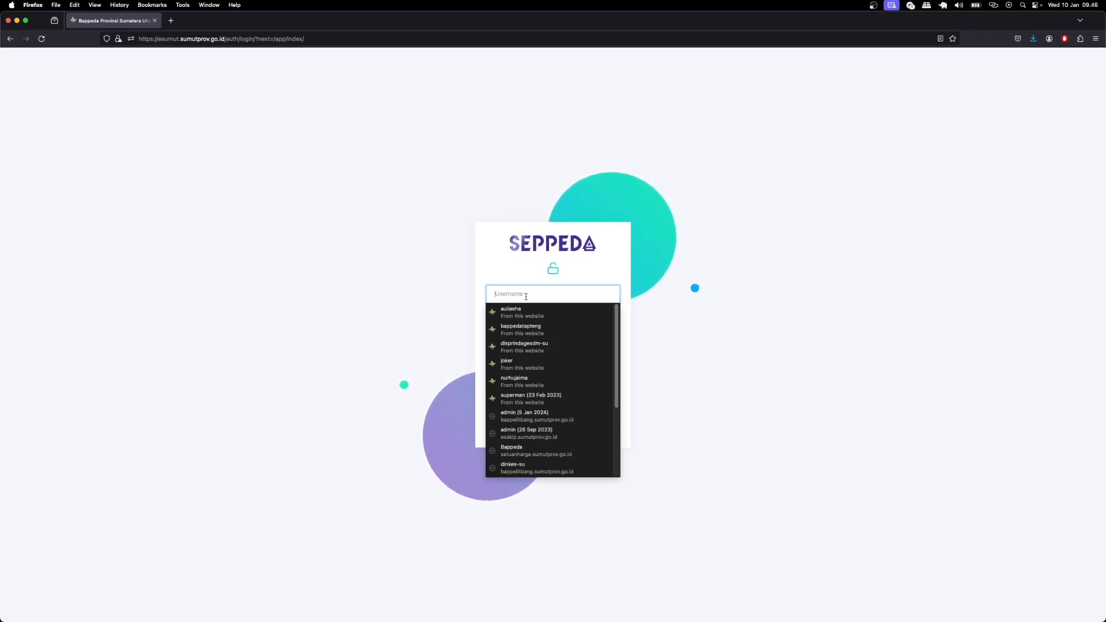
{"action": "type", "text": "bappedatoba"}
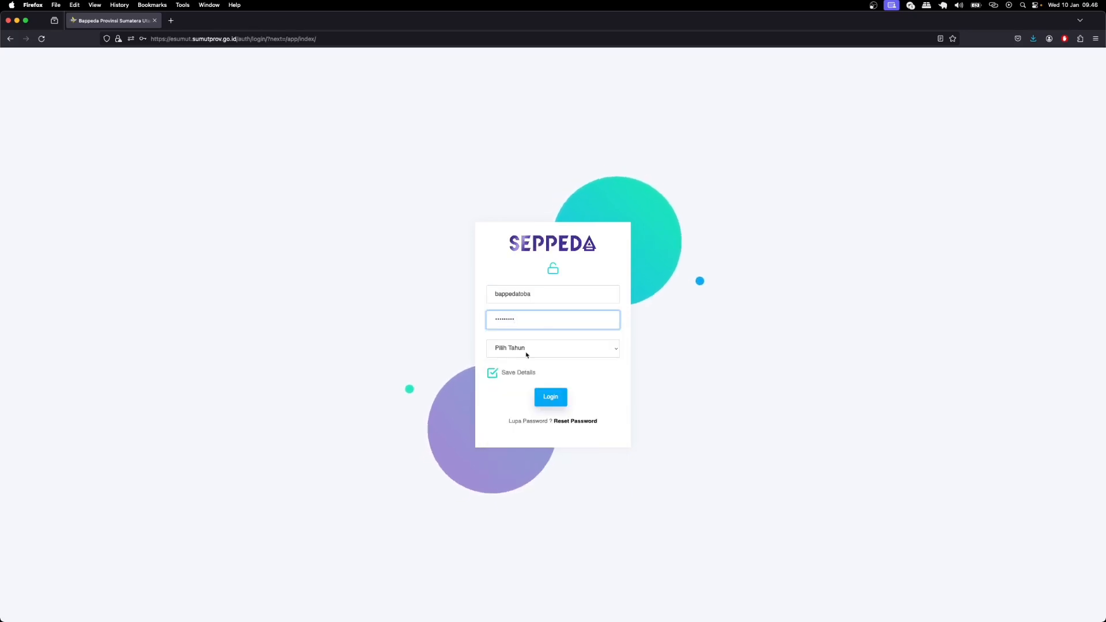
{"action": "left_click", "coordinate": [527, 355]}
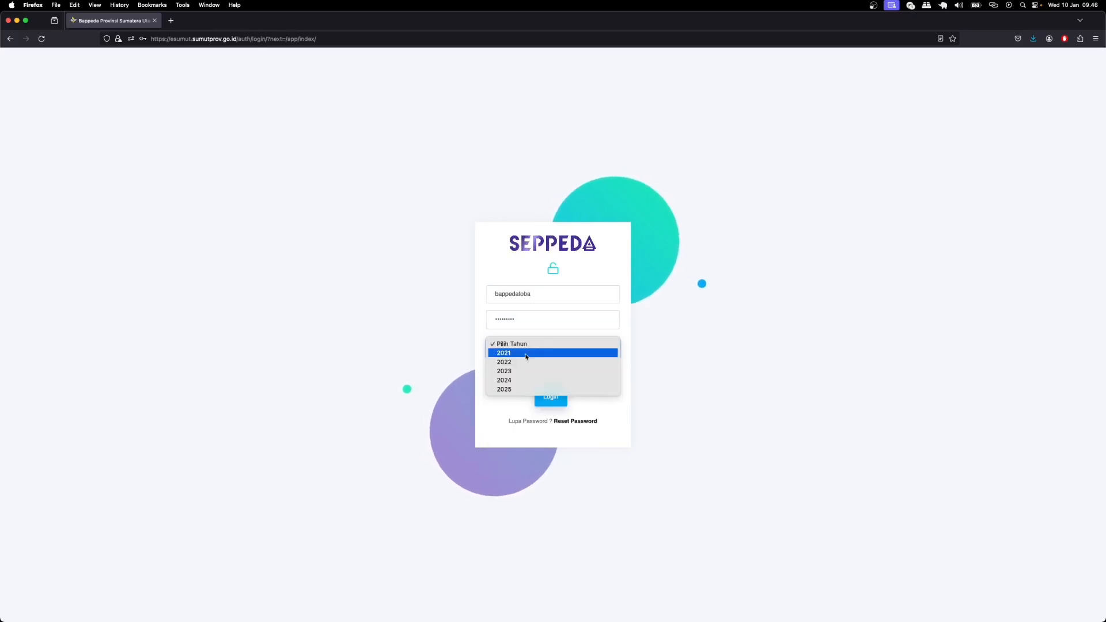
{"action": "left_click", "coordinate": [521, 389]}
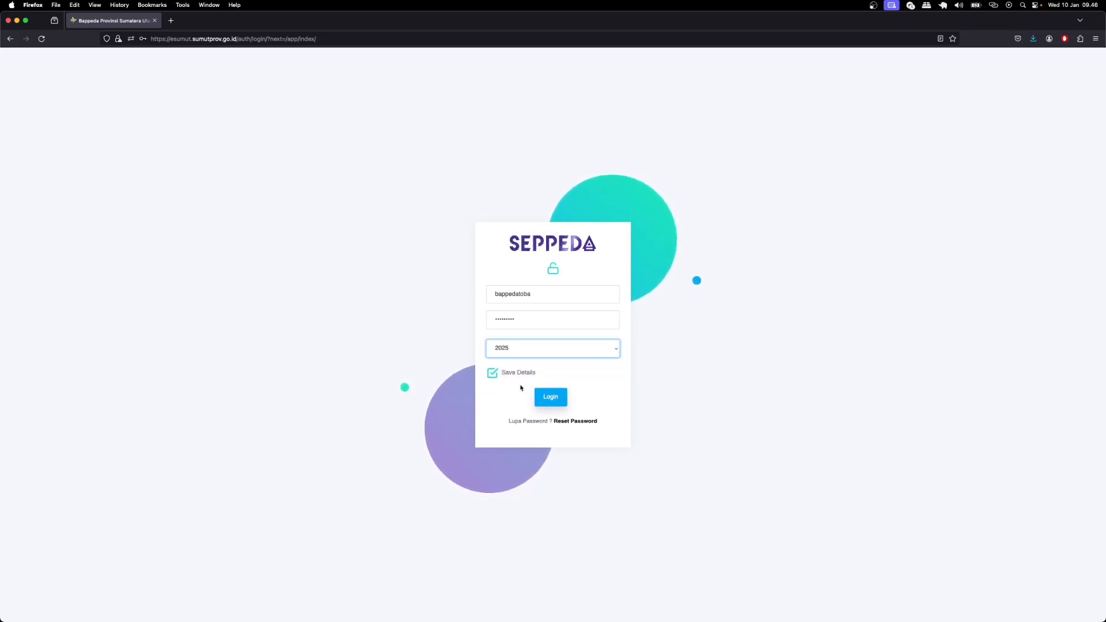
{"action": "left_click", "coordinate": [556, 398]}
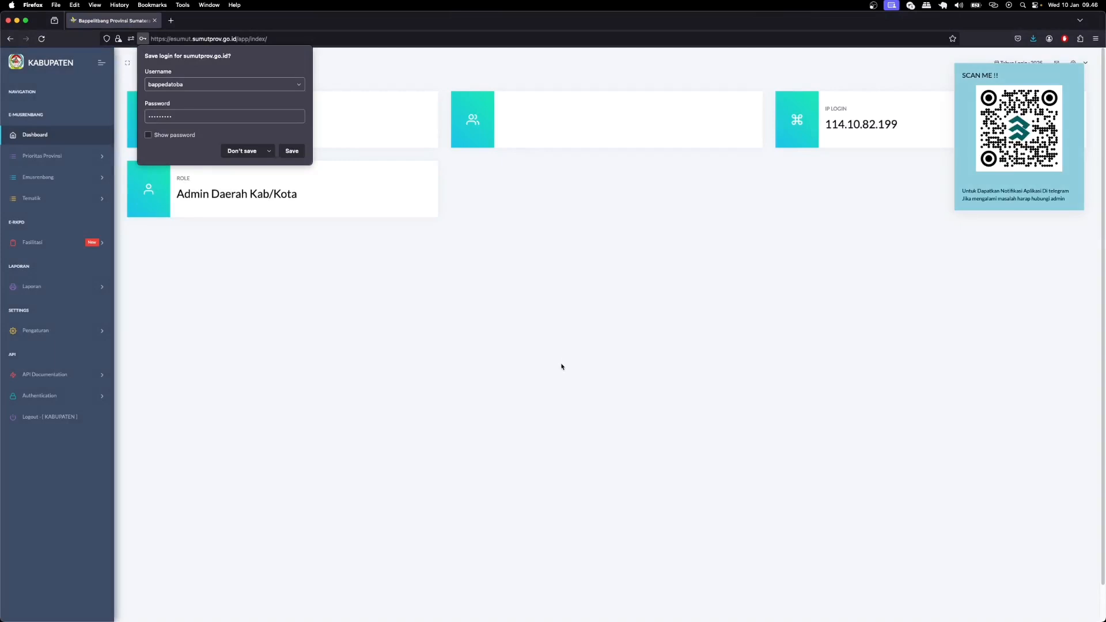
{"action": "left_click", "coordinate": [561, 365]}
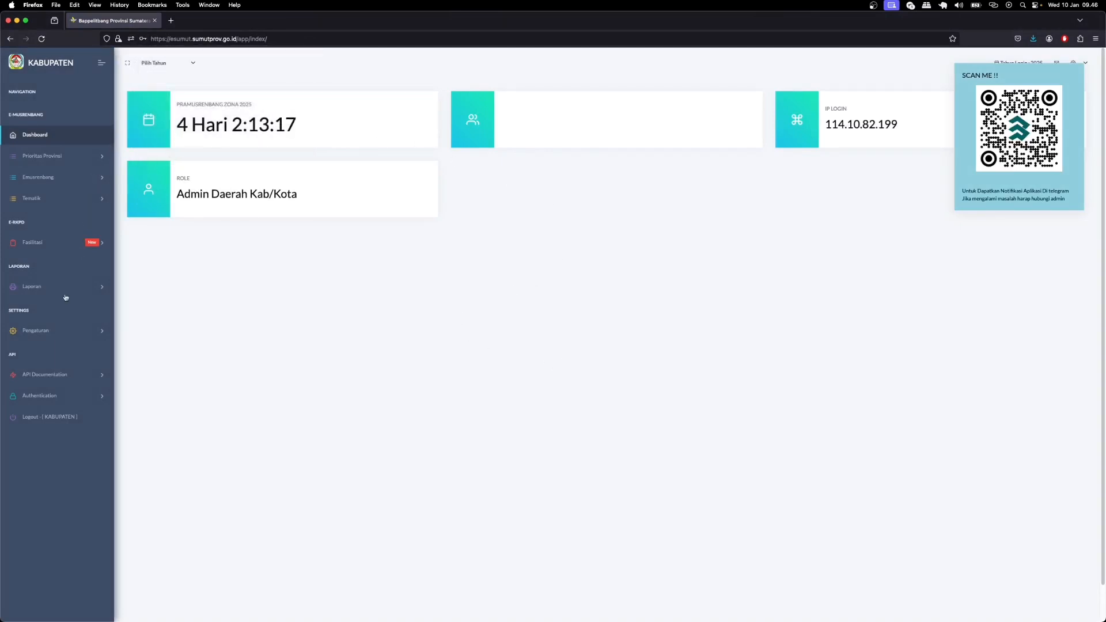
In the Perangkat Daerah Kabupaten Kota settings, start a new entry with Dinas Kelautan dan Perikanan as the Perangkat Daerah Provinsi
{"action": "left_click", "coordinate": [36, 332]}
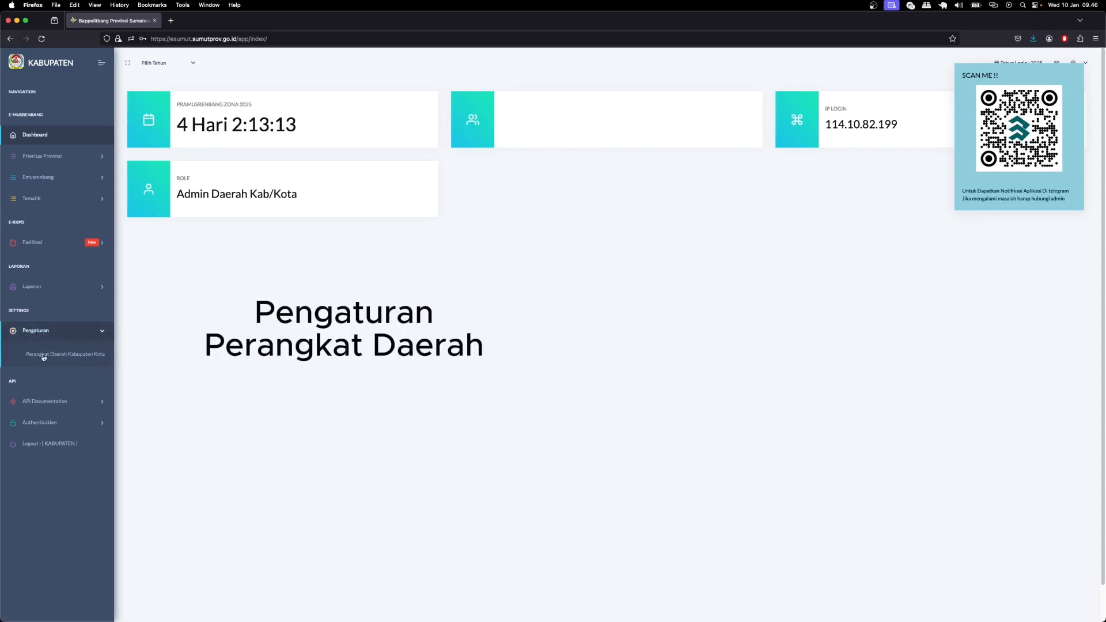
{"action": "left_click", "coordinate": [44, 356]}
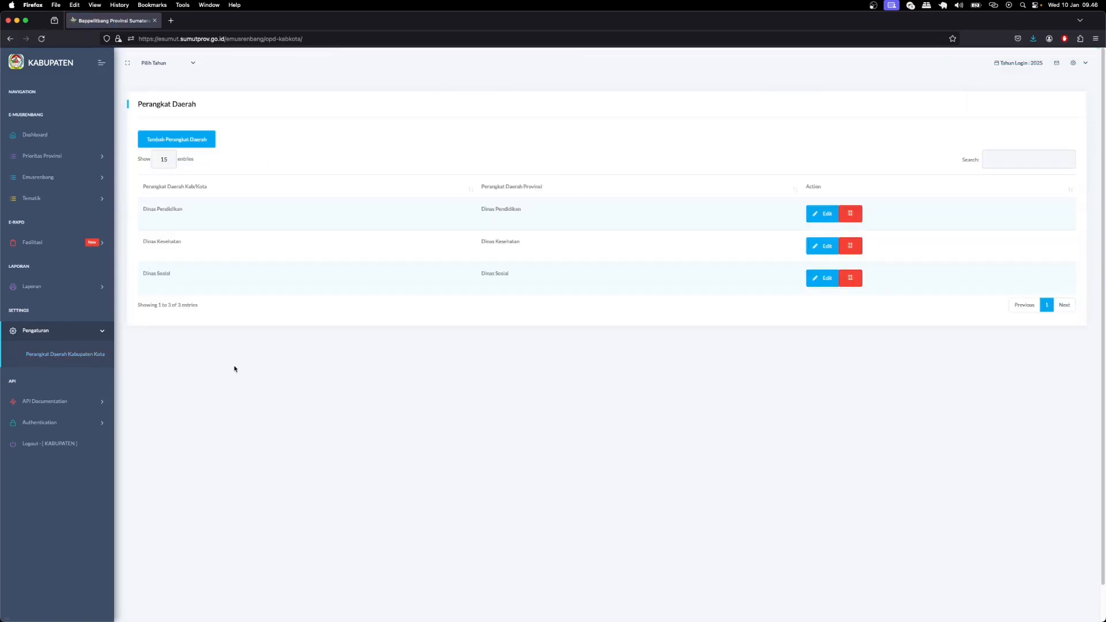
{"action": "left_click", "coordinate": [188, 145]}
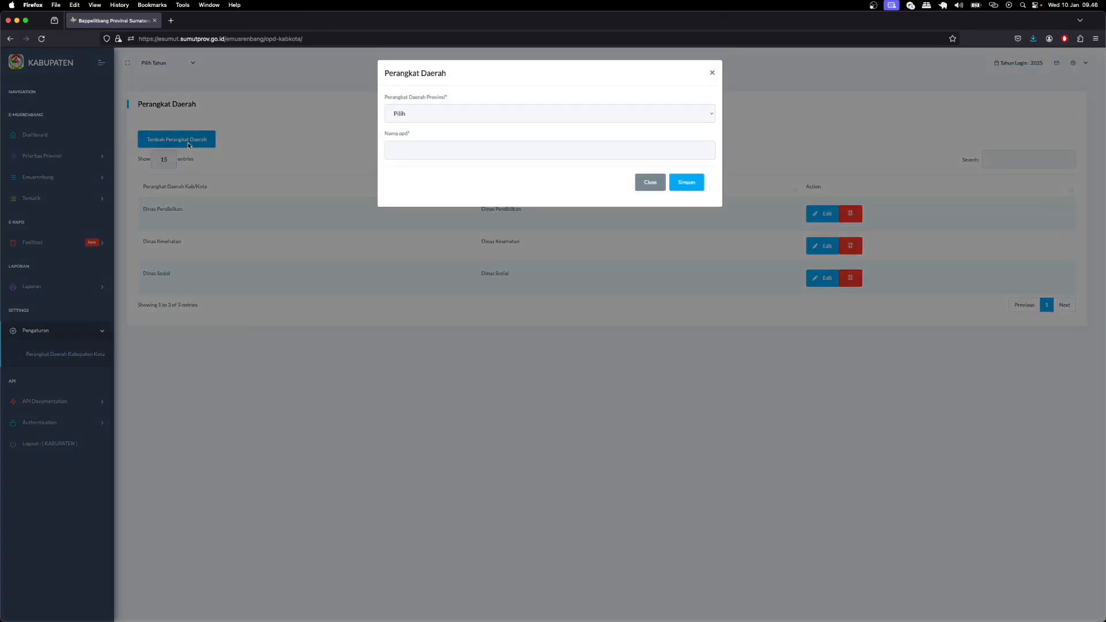
{"action": "left_click", "coordinate": [496, 122]}
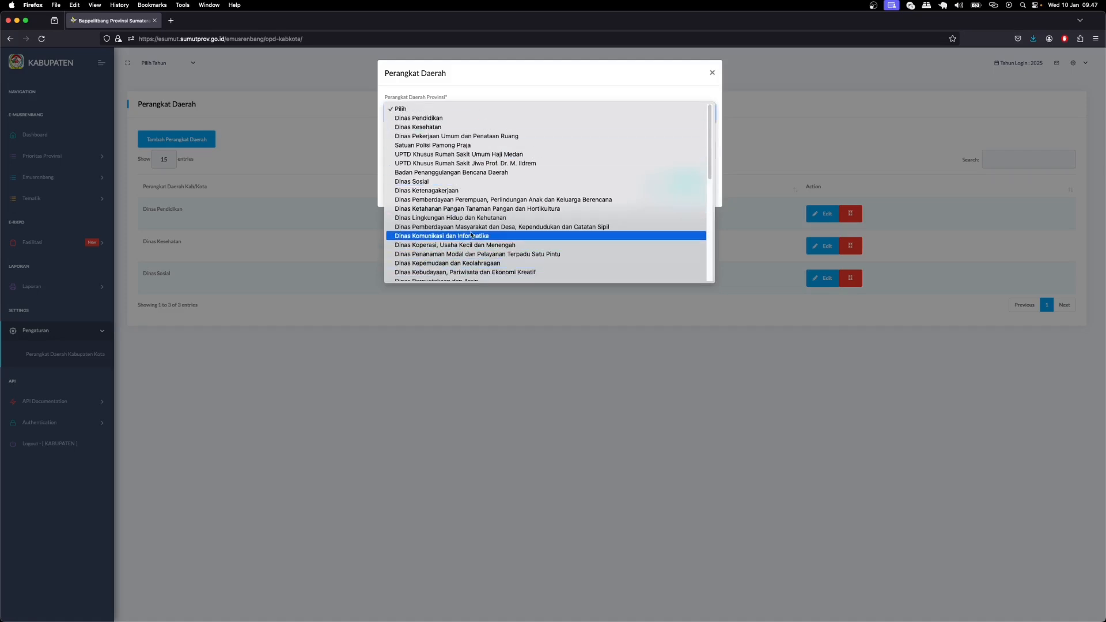
{"action": "scroll", "coordinate": [467, 227], "scroll_direction": "down", "scroll_amount": 1}
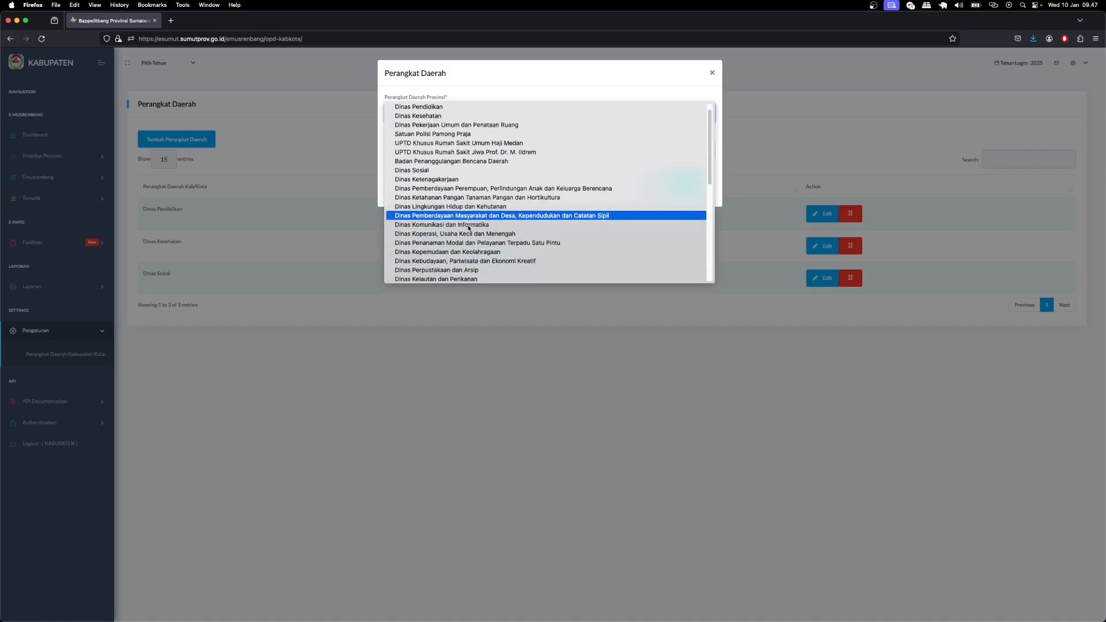
{"action": "left_click", "coordinate": [441, 277]}
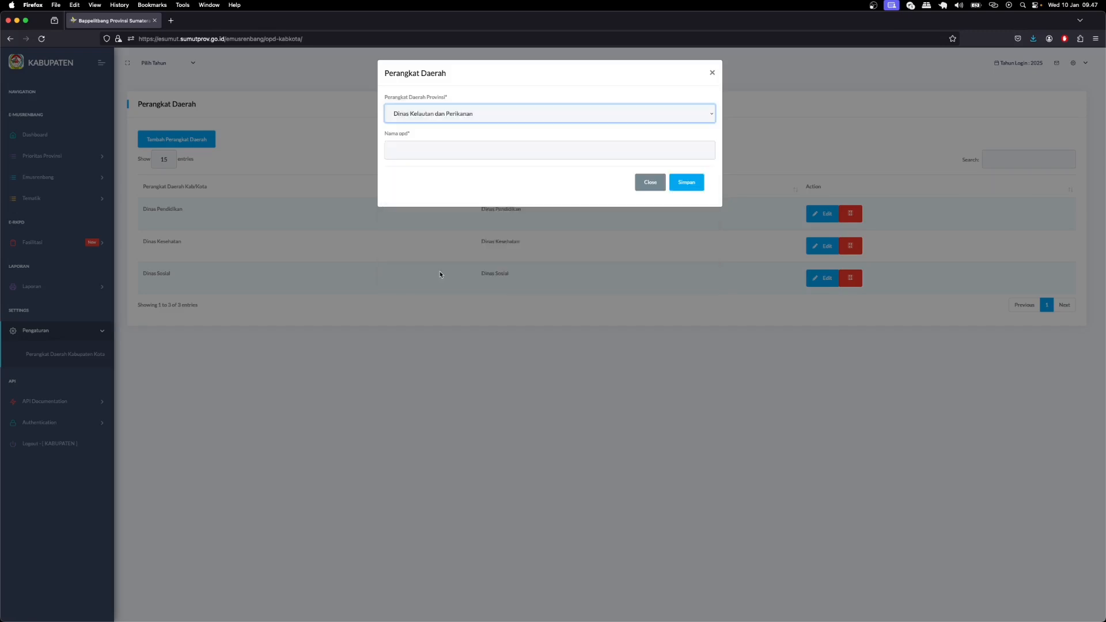
Enter Dinas Kelautan dan Perikanan as the Nama opd and save the new entry
{"action": "left_click", "coordinate": [410, 148]}
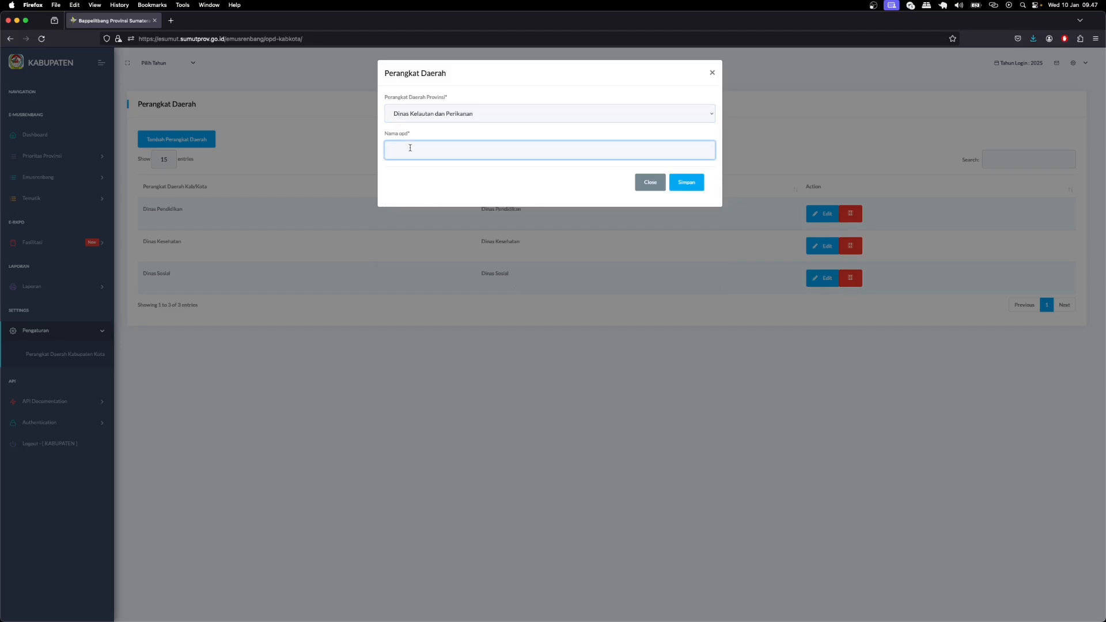
{"action": "type", "text": "Dinas"}
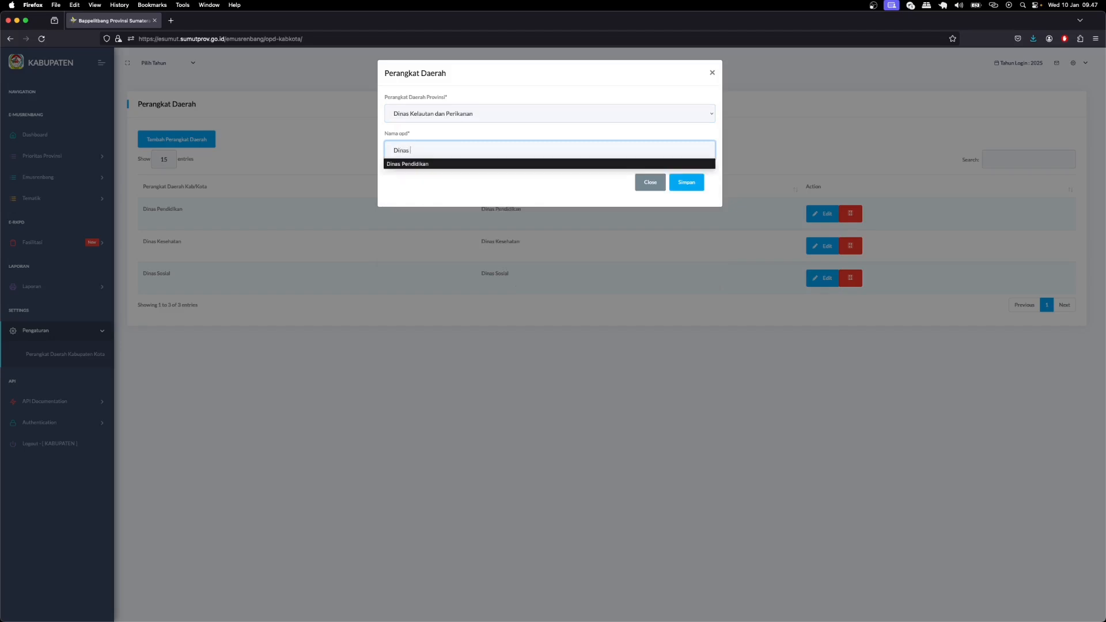
{"action": "type", "text": " Per"}
{"action": "key", "text": "BackSpace"}
{"action": "key", "text": "BackSpace"}
{"action": "type", "text": "Kelau"}
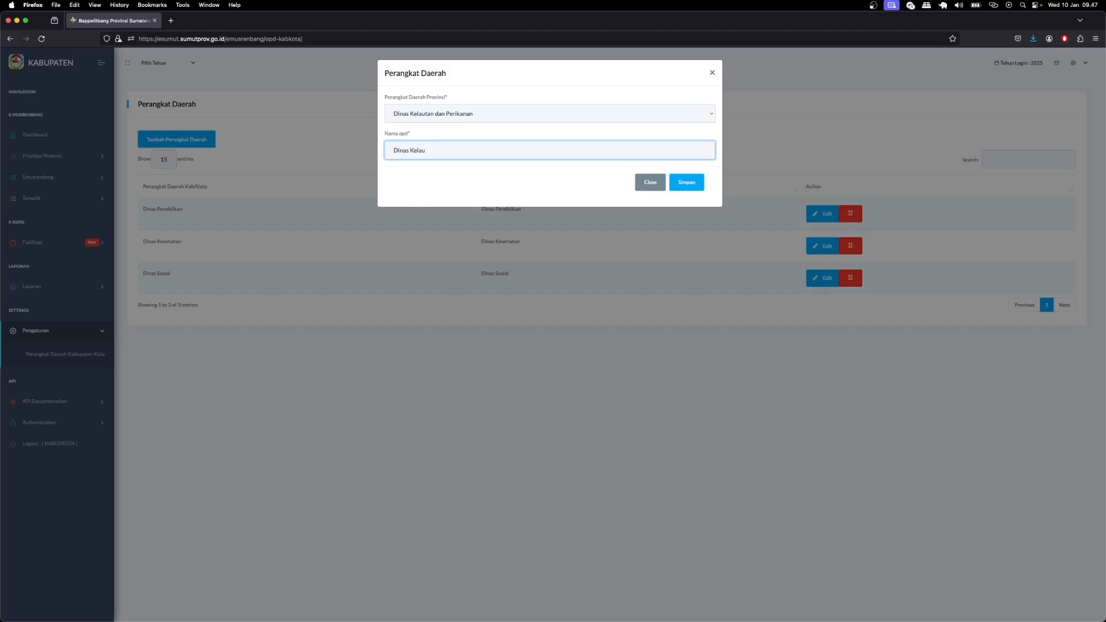
{"action": "type", "text": "tan dan Perikanan"}
{"action": "left_click", "coordinate": [687, 182]}
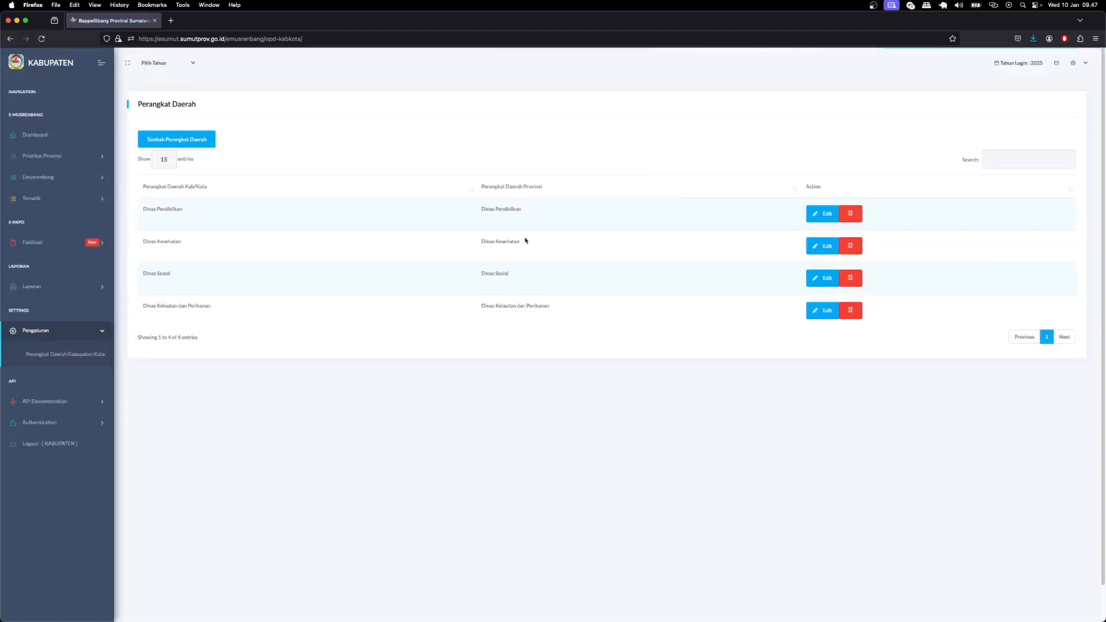
{"action": "left_click", "coordinate": [192, 144]}
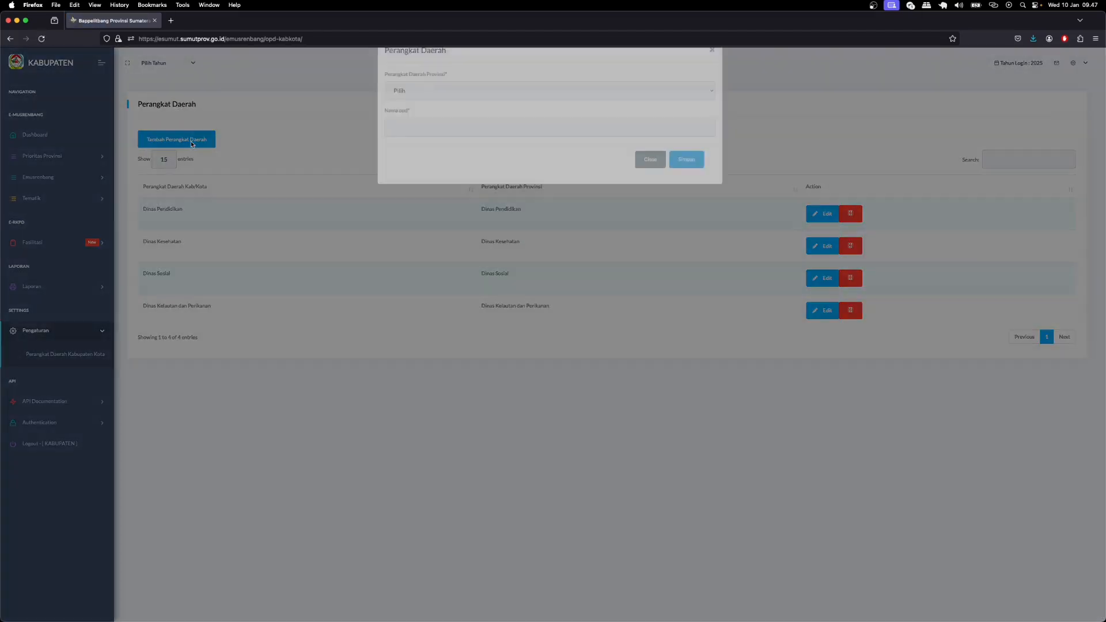
{"action": "left_click", "coordinate": [435, 120]}
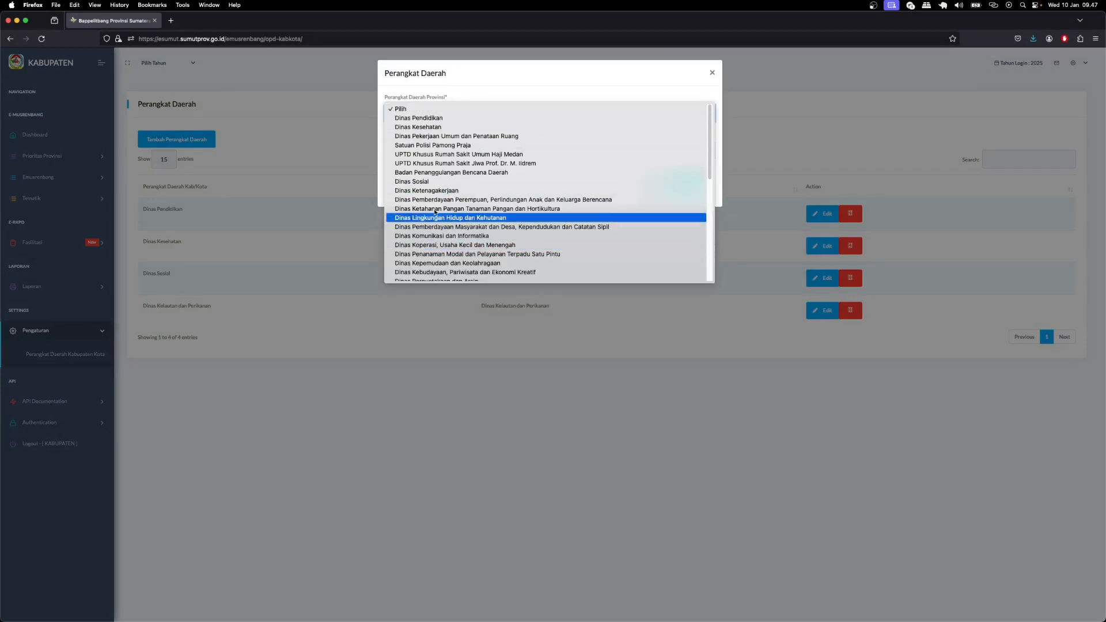
{"action": "left_click", "coordinate": [364, 233]}
{"action": "left_click", "coordinate": [645, 185]}
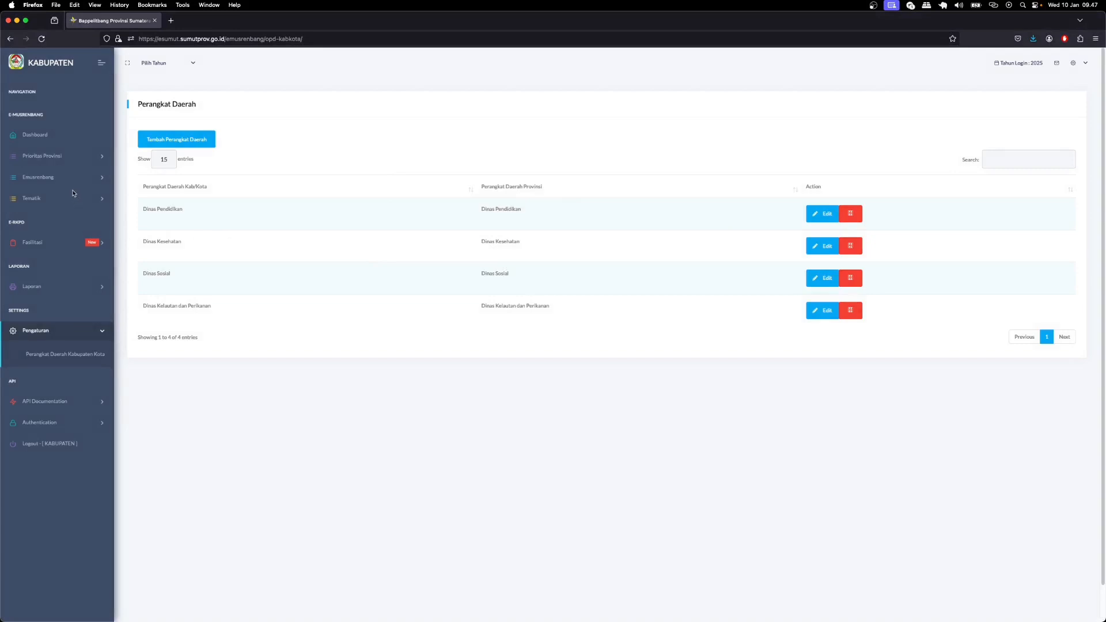
Open the Usulan Musrenbang page under Emusrenbang and start a new proposal for 2025
{"action": "left_click", "coordinate": [96, 181]}
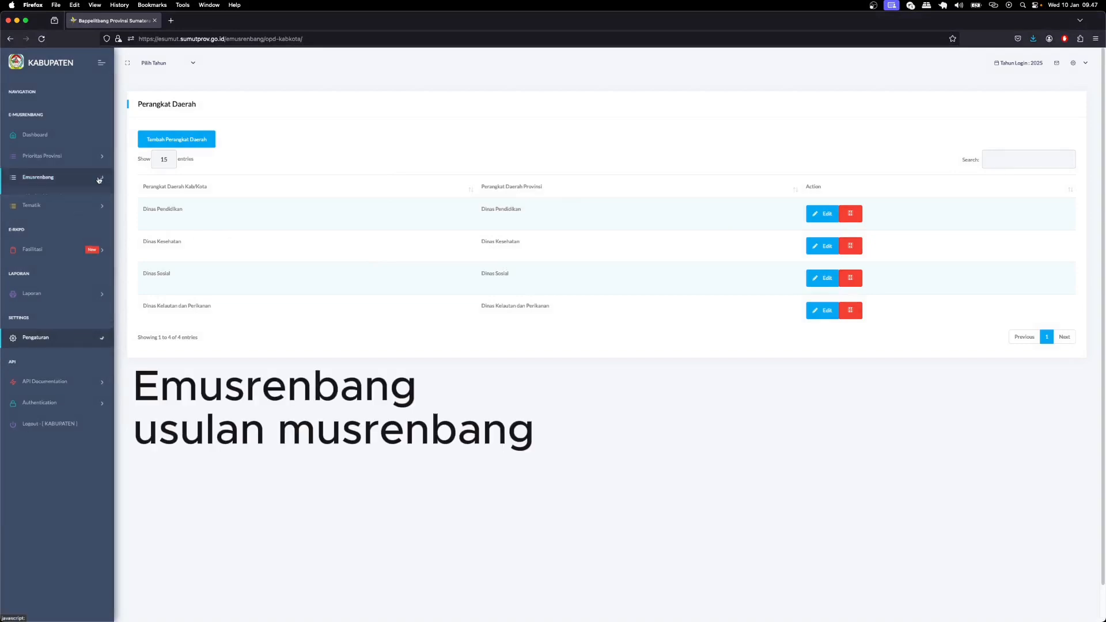
{"action": "left_click", "coordinate": [62, 204]}
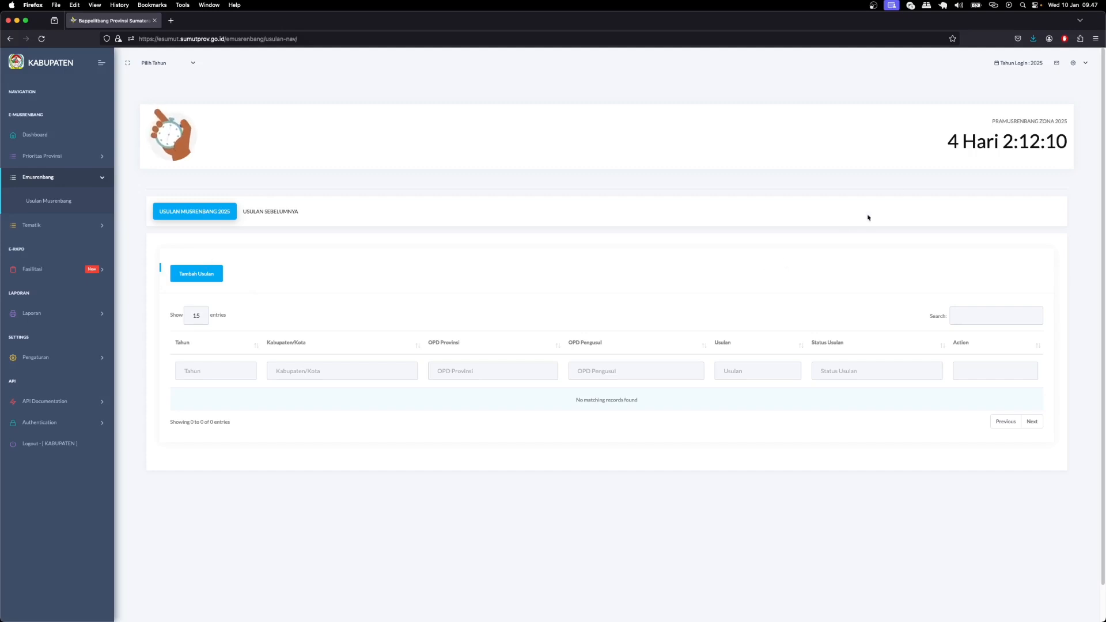
{"action": "left_click_drag", "start_coordinate": [957, 147], "coordinate": [1077, 142]}
{"action": "left_click", "coordinate": [881, 185]}
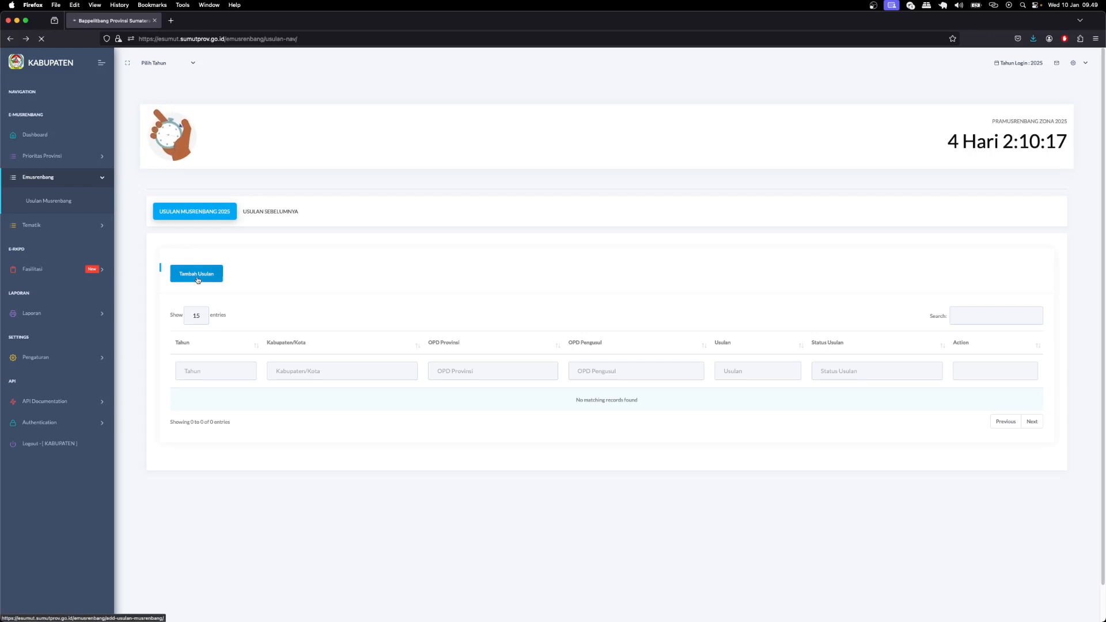
{"action": "left_click", "coordinate": [197, 275]}
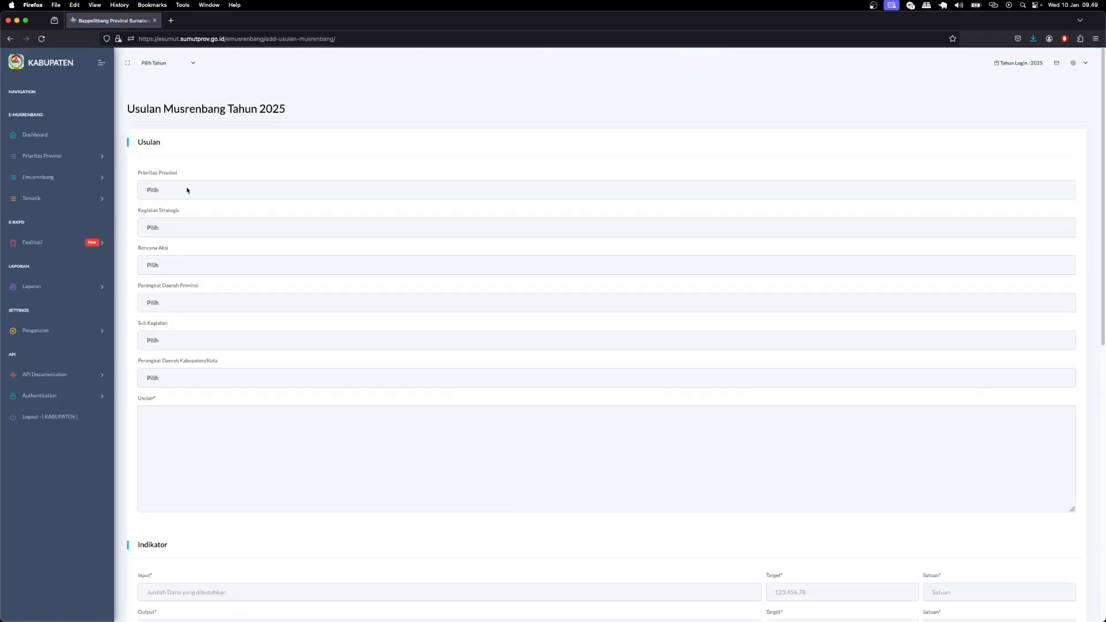
Set Prioritas Provinsi to Optimalisasi Kualitas Pembangunan Infrastruktur yang Berkelanjutan and Kegiatan Strategis to 3. Pengurangan Luas Kawasan Kumuh dan Banjir Permukiman
{"action": "left_click", "coordinate": [187, 191]}
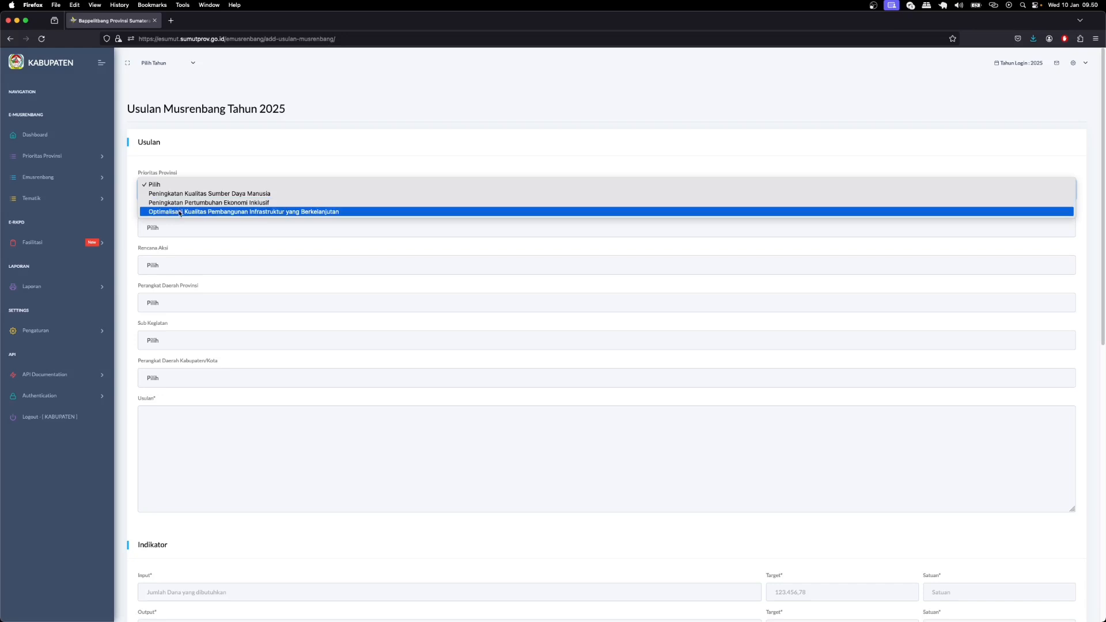
{"action": "left_click", "coordinate": [179, 212]}
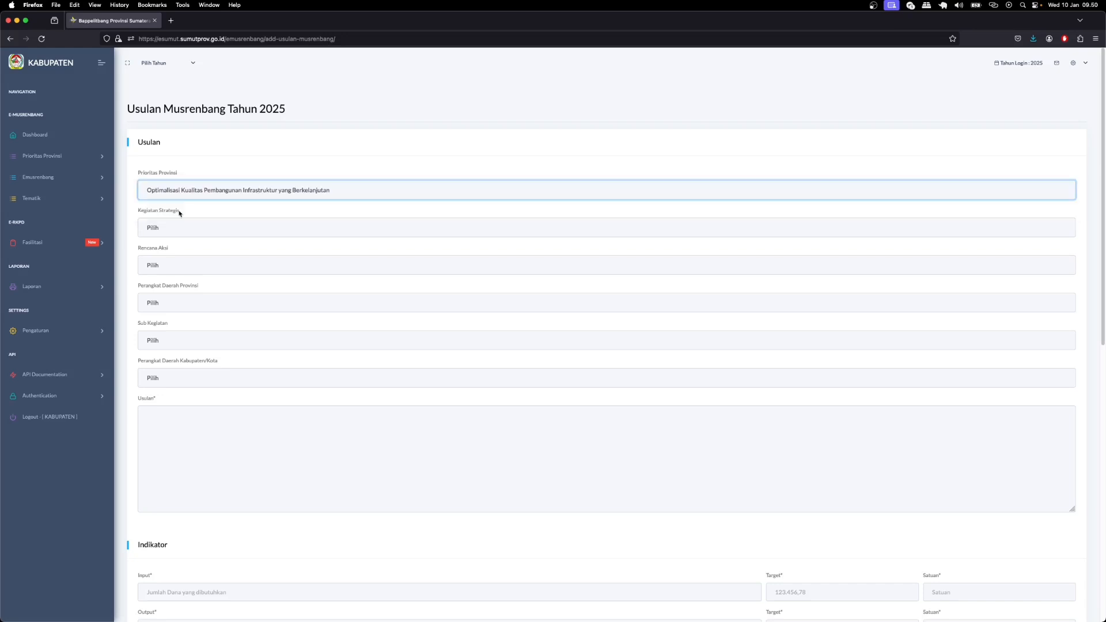
{"action": "left_click", "coordinate": [182, 231]}
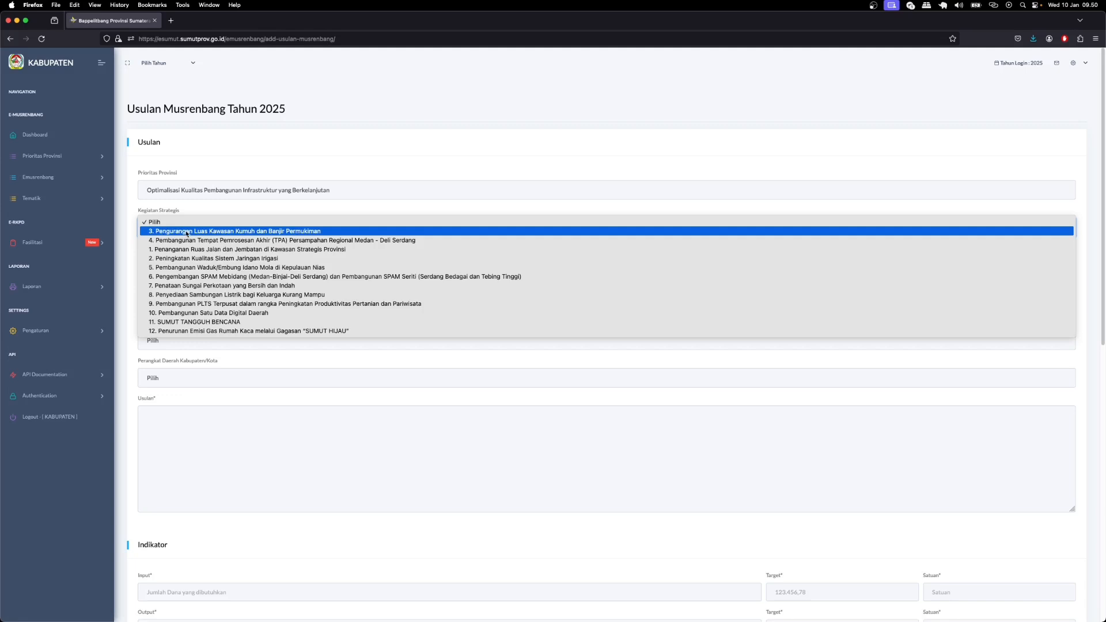
{"action": "left_click", "coordinate": [187, 231]}
Set Rencana Aksi to Pembangunan Pemugaran Permukiman Kumuh Dengan Luas 10 Ha Sampai Dengan Di Bawah 15 Ha and Perangkat Daerah Provinsi to Dinas Perumahan dan Kawasan Permukiman
{"action": "left_click", "coordinate": [183, 262]}
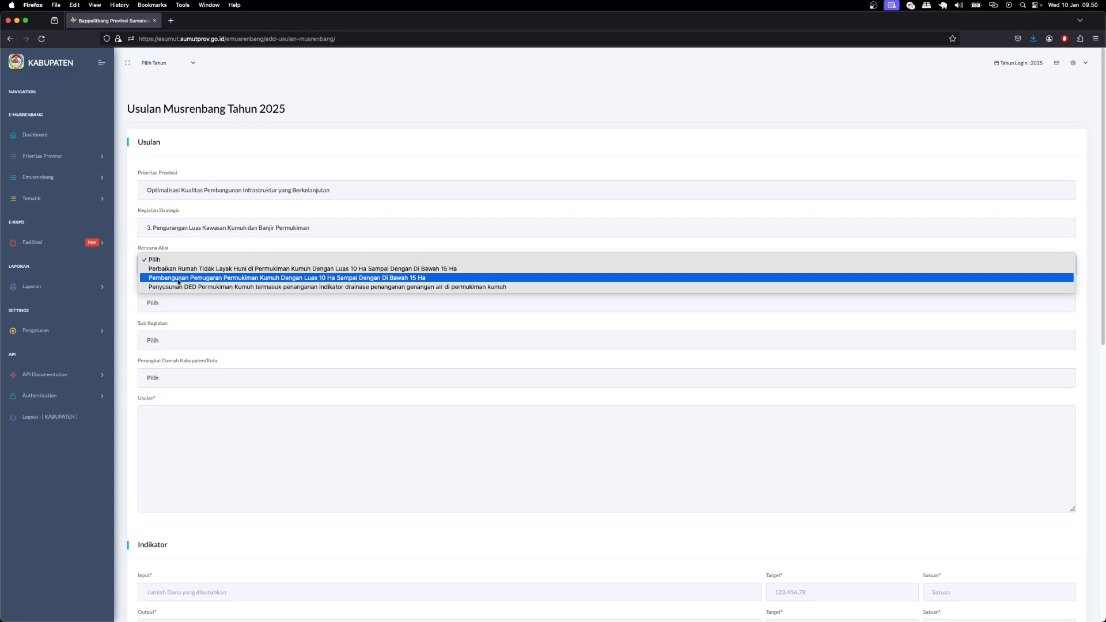
{"action": "left_click", "coordinate": [178, 278]}
{"action": "left_click", "coordinate": [191, 308]}
{"action": "left_click", "coordinate": [194, 306]}
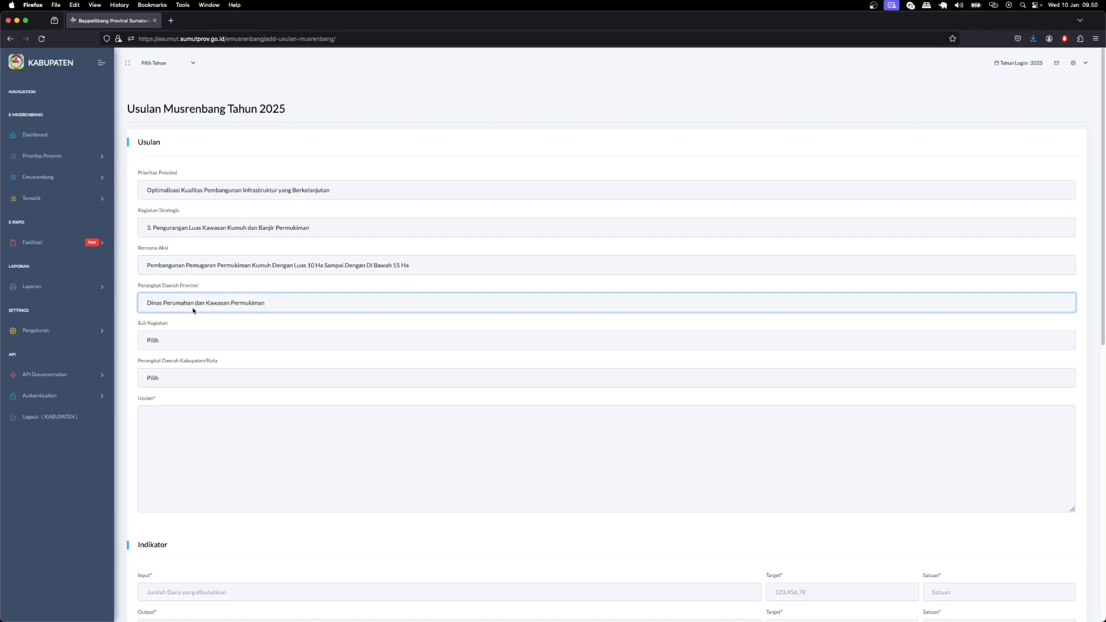
Choose the Pelaksanaan Pemugaran Kawasan Permukiman Kumuh (10 to below 15 Ha) Sub Kegiatan and check the Perangkat Daerah Kabupaten/Kota options
{"action": "left_click", "coordinate": [201, 348]}
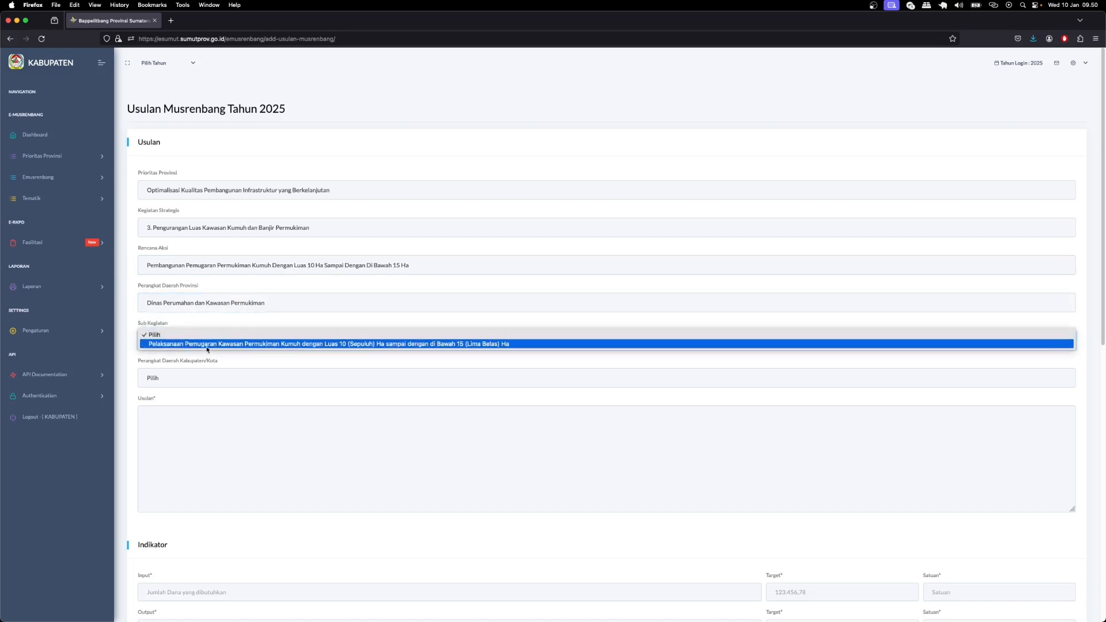
{"action": "left_click", "coordinate": [208, 346]}
{"action": "left_click", "coordinate": [211, 382]}
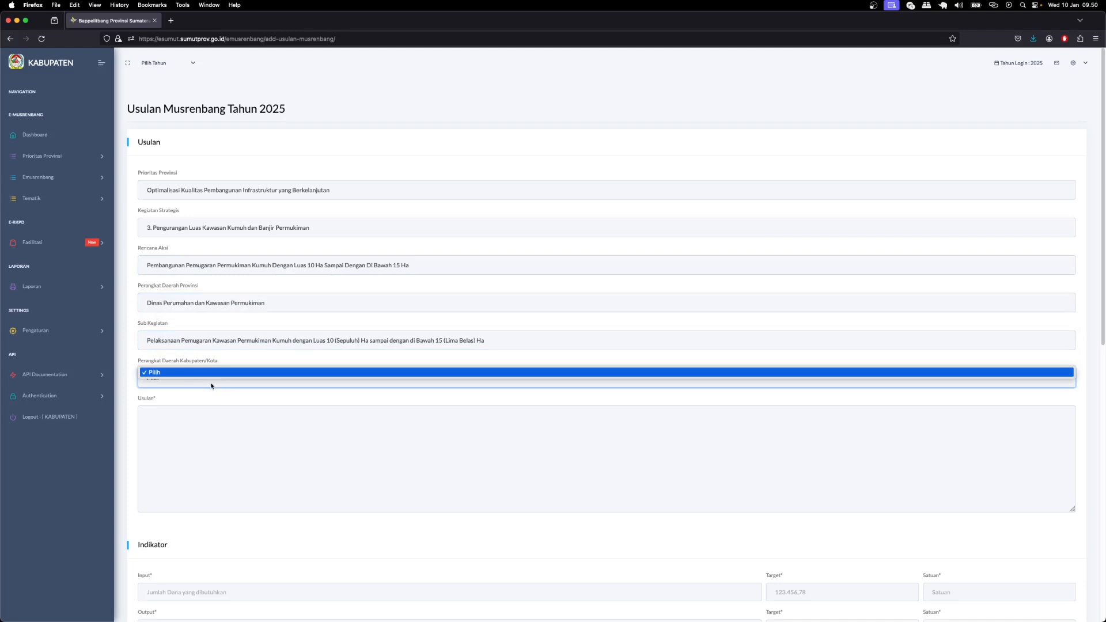
{"action": "left_click", "coordinate": [211, 385]}
{"action": "left_click", "coordinate": [211, 386]}
{"action": "left_click", "coordinate": [211, 385]}
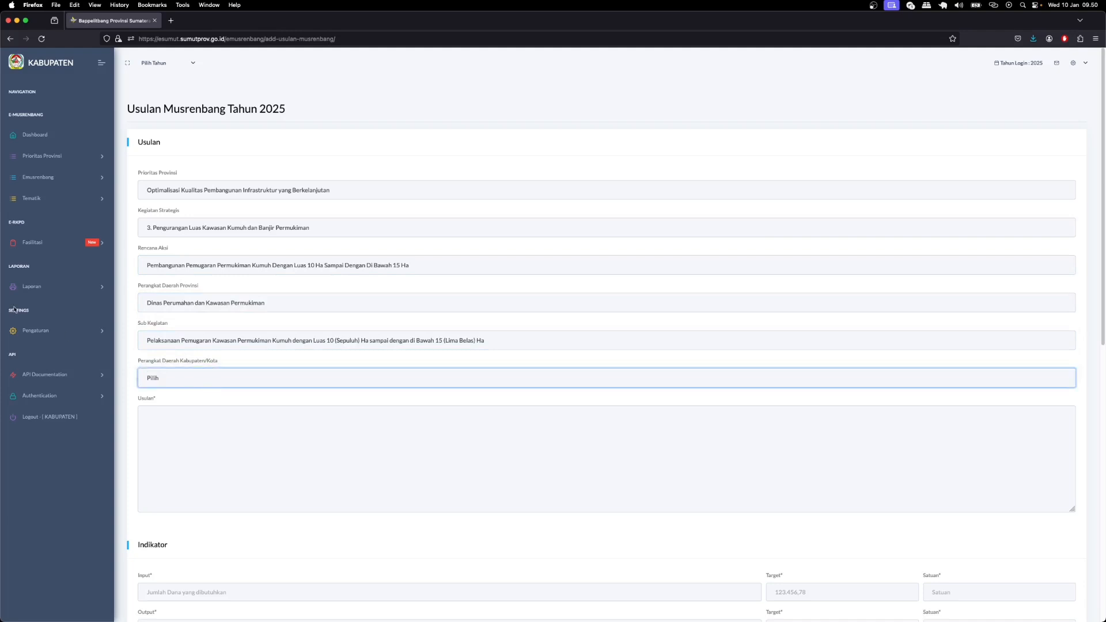
Open the Perangkat Daerah Kabupaten Kota page under Pengaturan
{"action": "left_click", "coordinate": [36, 332]}
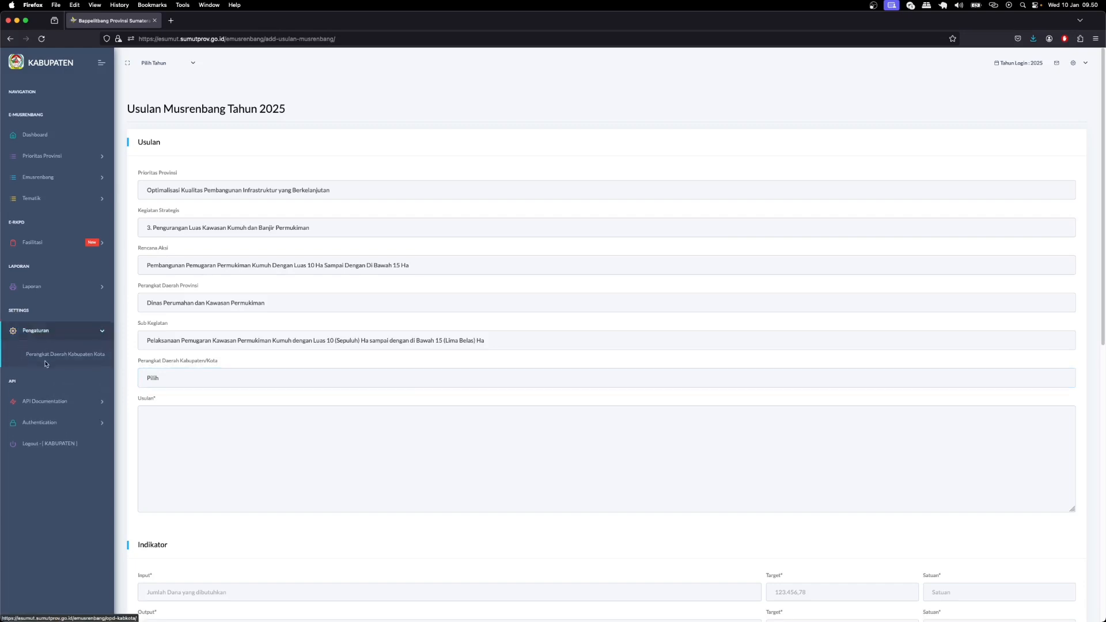
{"action": "left_click", "coordinate": [47, 361]}
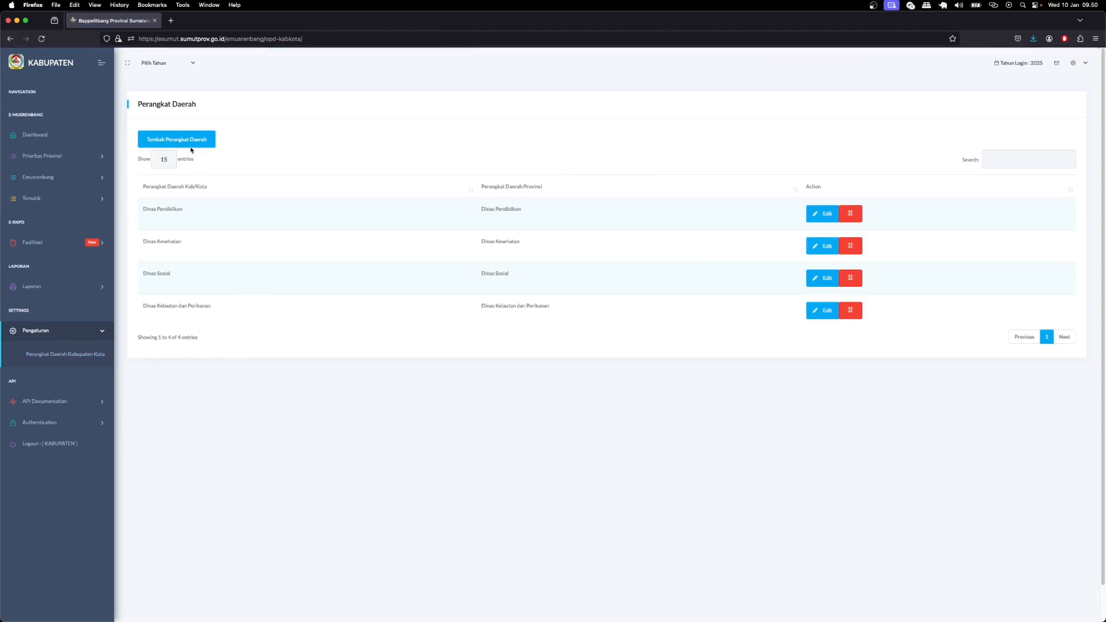
{"action": "left_click", "coordinate": [192, 147]}
{"action": "left_click", "coordinate": [192, 144]}
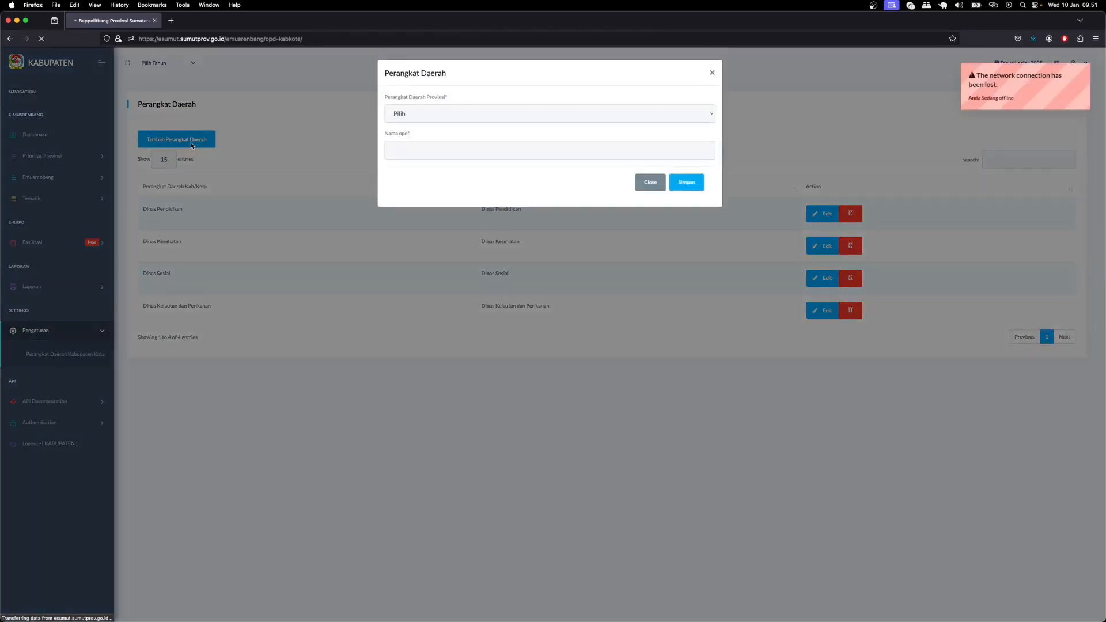
{"action": "left_click", "coordinate": [418, 114]}
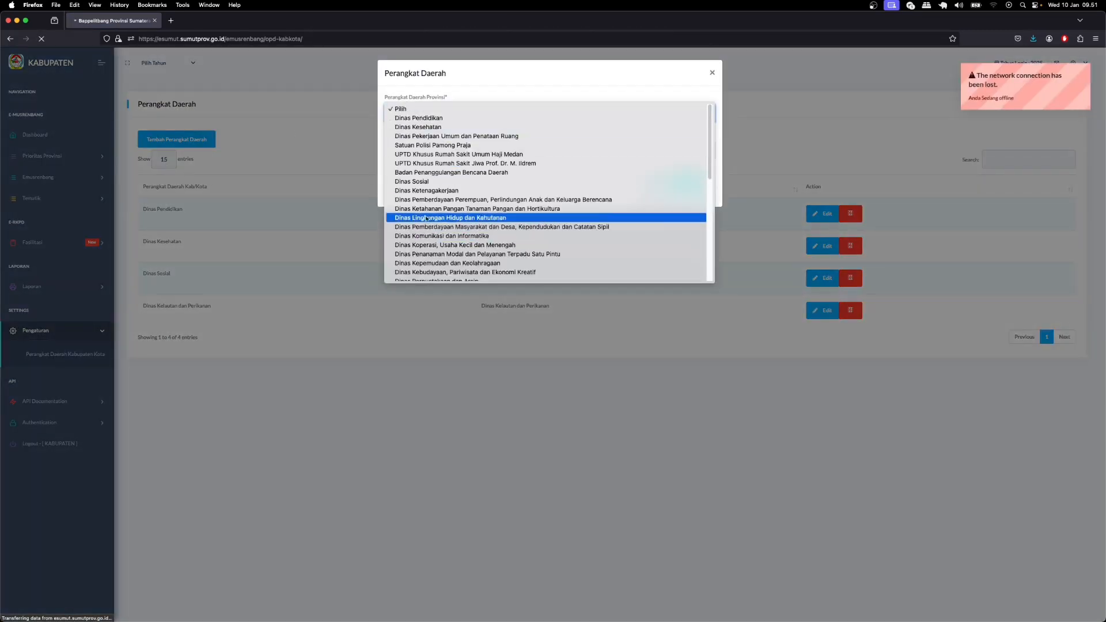
{"action": "scroll", "coordinate": [430, 202], "scroll_direction": "down", "scroll_amount": 3}
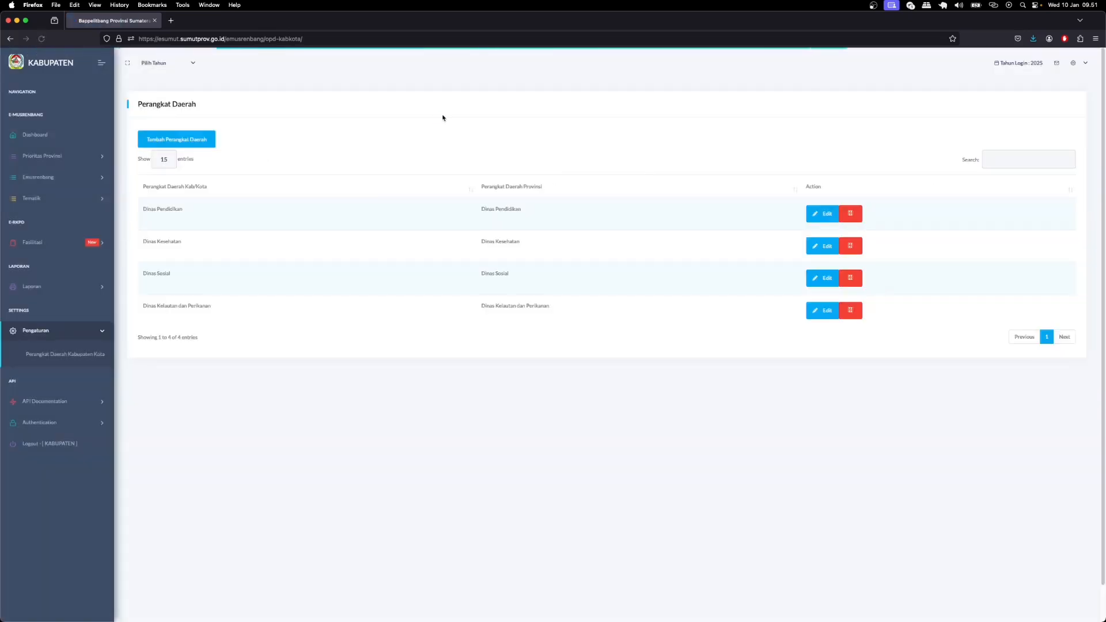
Start a new Perangkat Daerah entry with Perangkat Daerah Provinsi set to Dinas Perumahan dan Kawasan Permukiman
{"action": "left_click", "coordinate": [186, 143]}
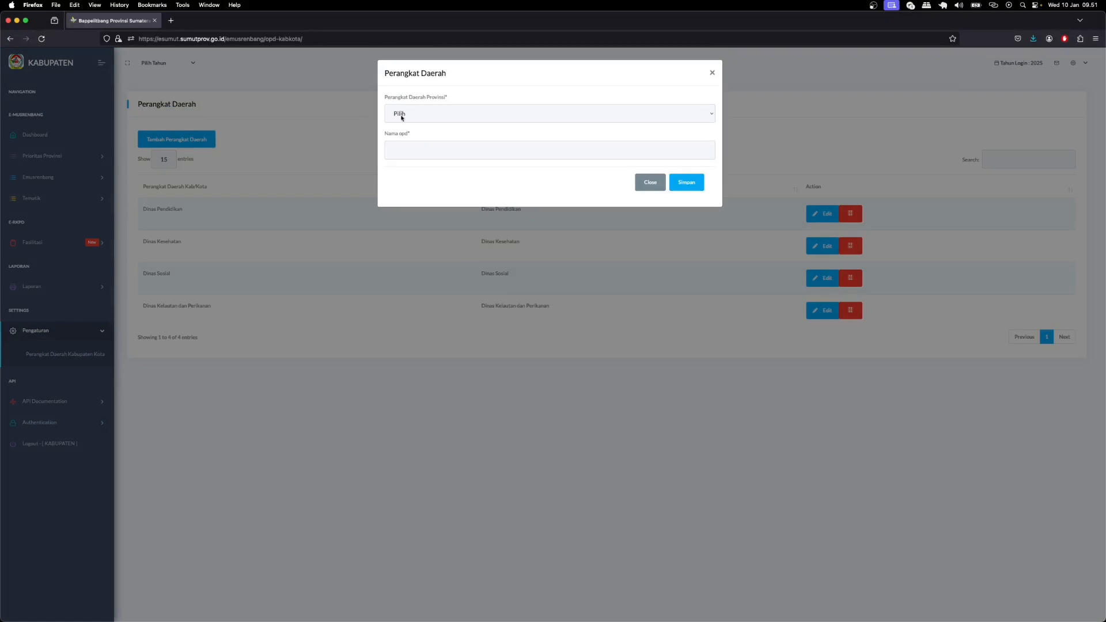
{"action": "left_click", "coordinate": [395, 112]}
{"action": "scroll", "coordinate": [438, 185], "scroll_direction": "down", "scroll_amount": 3}
{"action": "scroll", "coordinate": [439, 185], "scroll_direction": "down", "scroll_amount": 3}
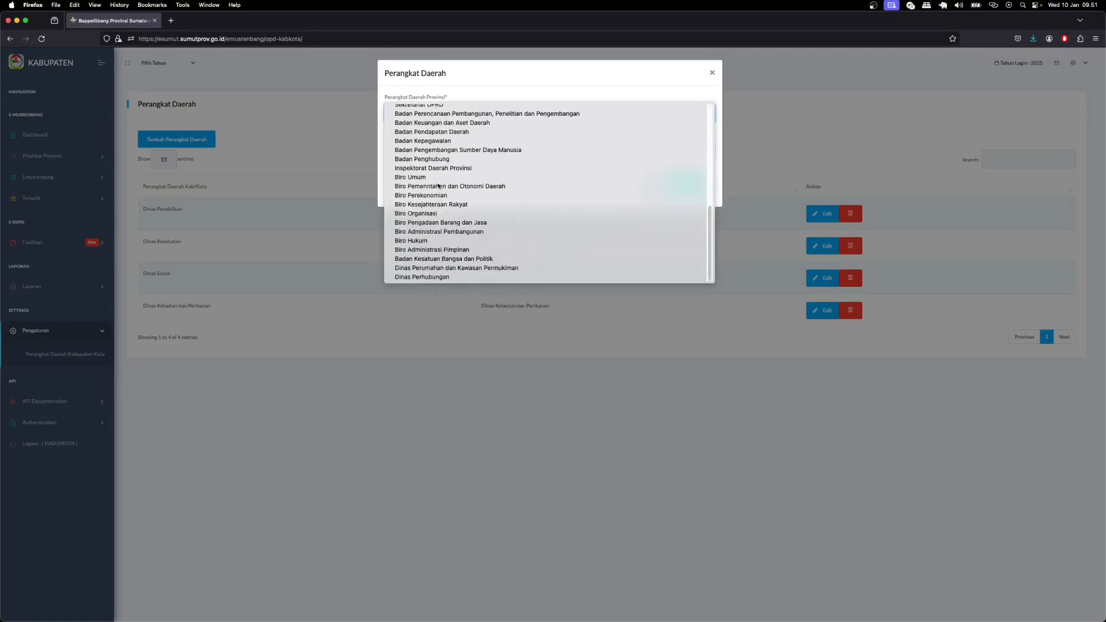
{"action": "left_click", "coordinate": [424, 268]}
Enter Dinas Perumahan dan Kawasan Permukiman as the Nama opd and save the new entry
{"action": "left_click", "coordinate": [424, 150]}
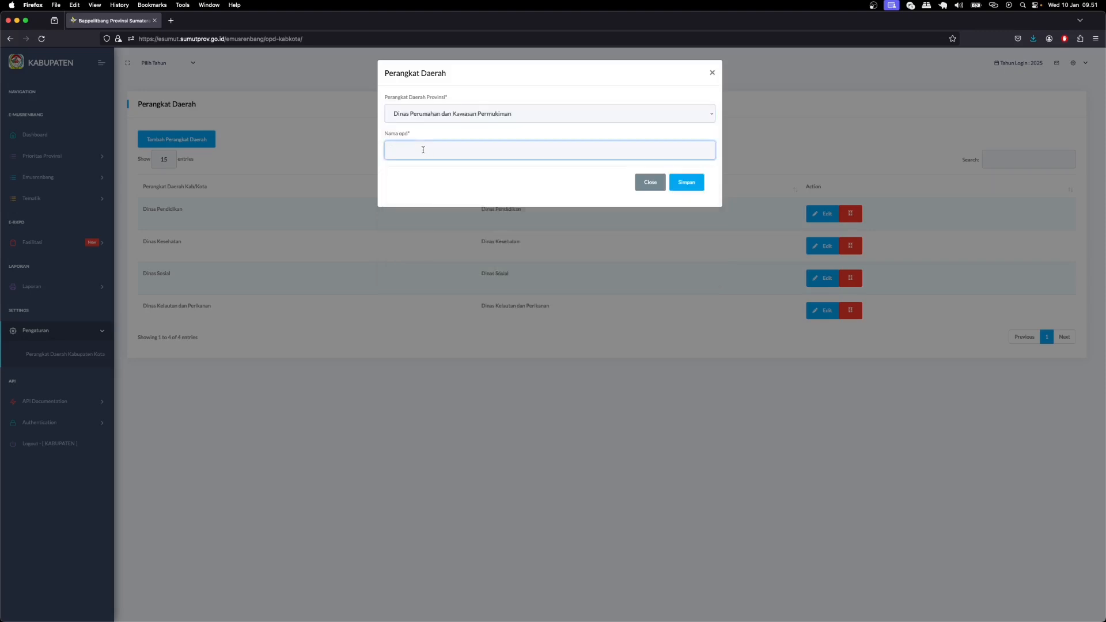
{"action": "type", "text": "Dinas"}
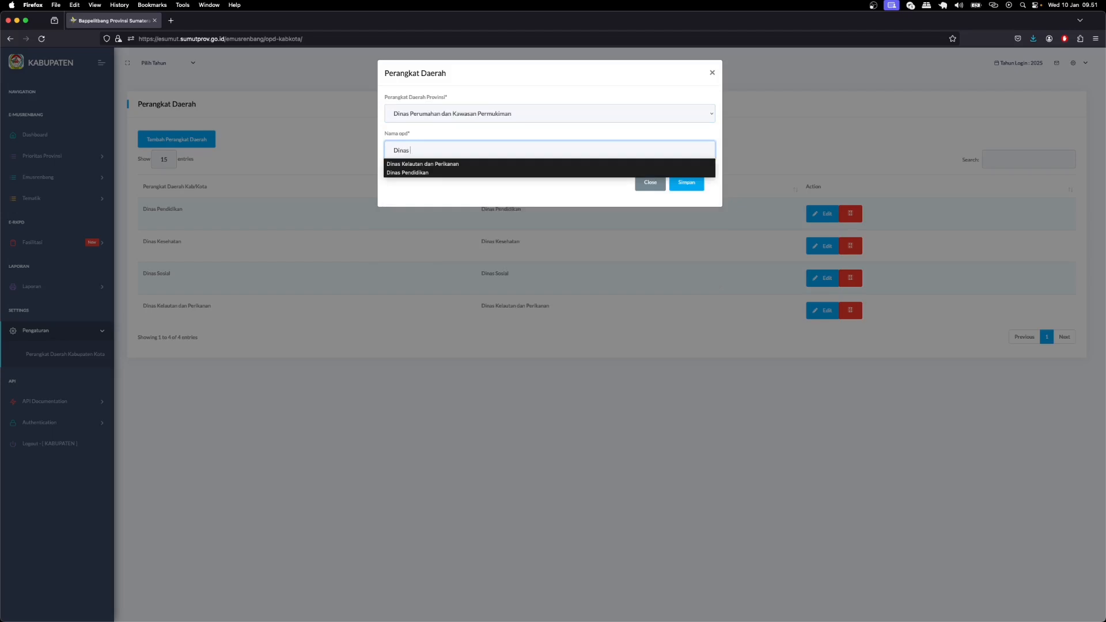
{"action": "type", "text": " Perumahan"}
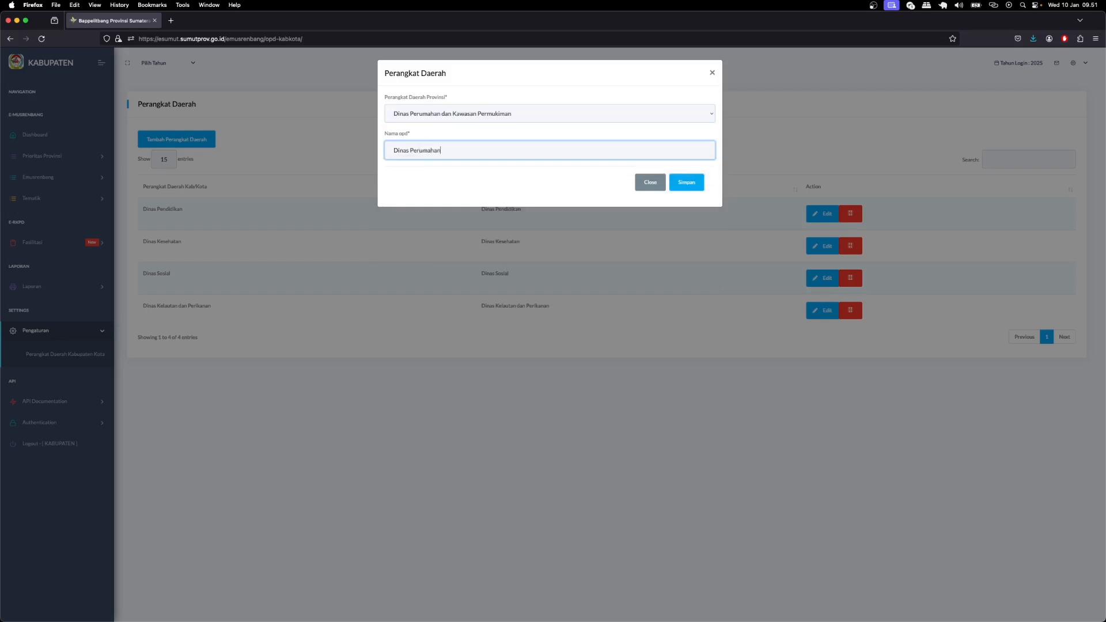
{"action": "type", "text": " dan Kawasan Permukiman"}
{"action": "left_click", "coordinate": [676, 184]}
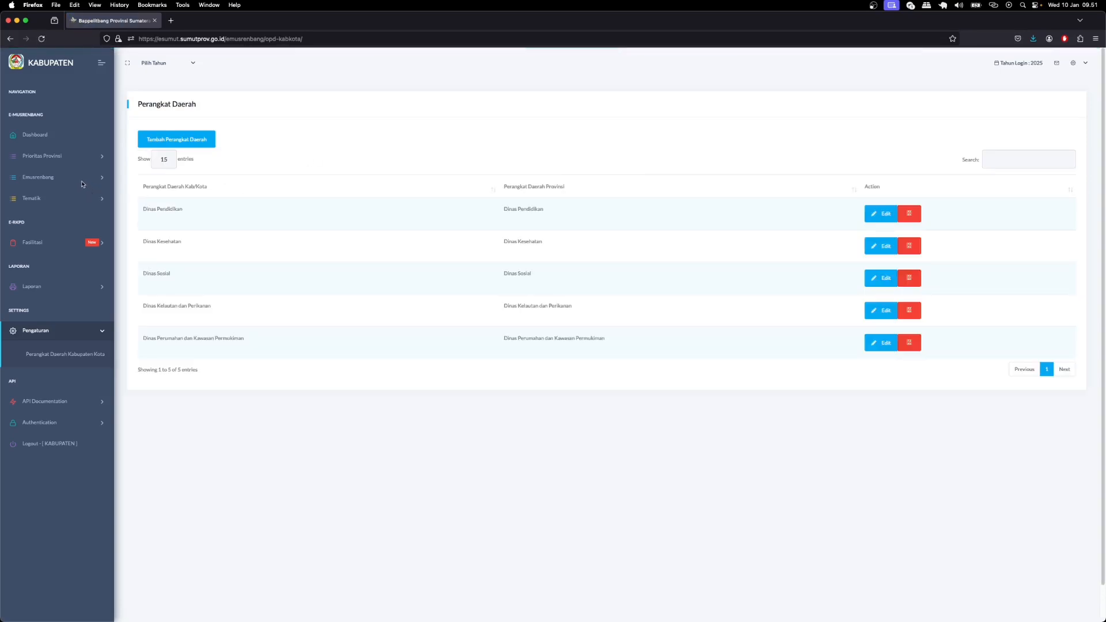
Return to the Usulan Musrenbang page under Emusrenbang and start a new 2025 proposal
{"action": "left_click", "coordinate": [38, 179]}
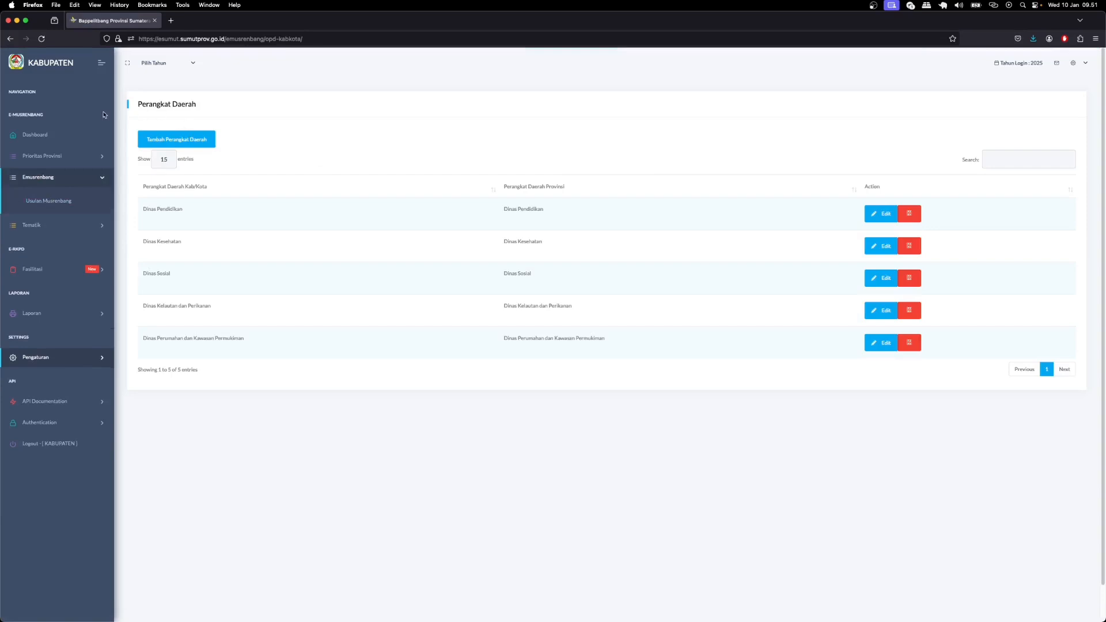
{"action": "left_click", "coordinate": [60, 203]}
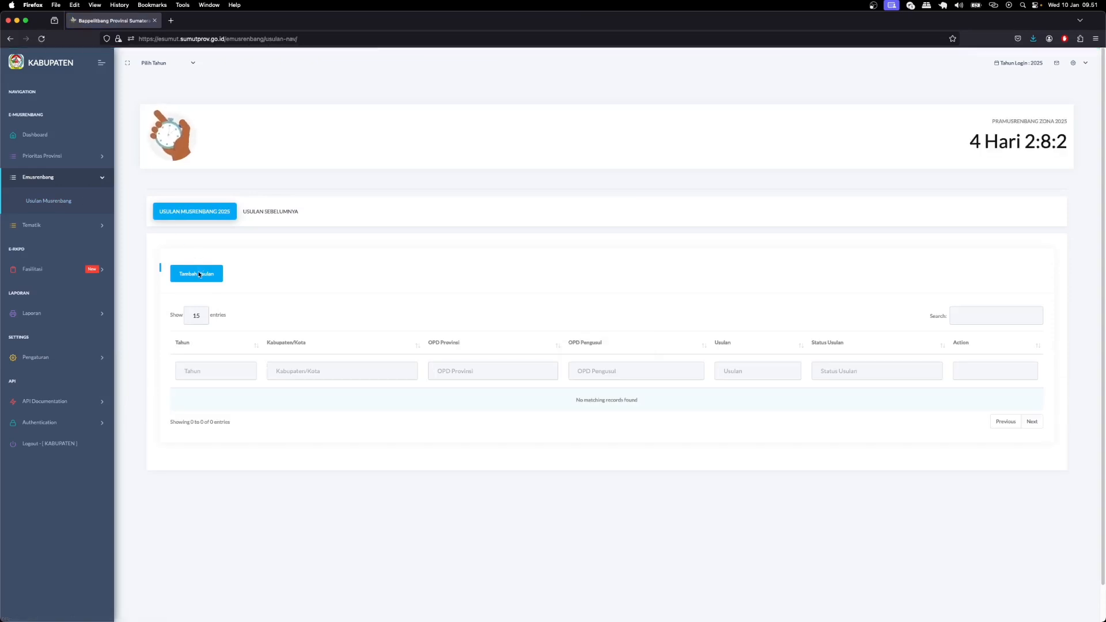
{"action": "left_click", "coordinate": [198, 274]}
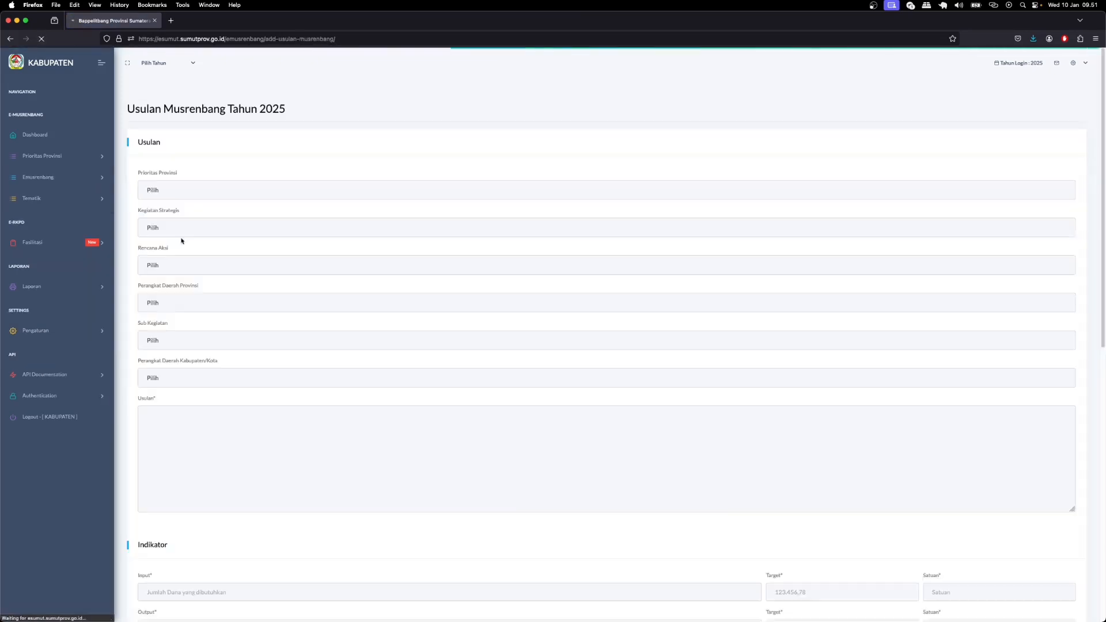
Set Prioritas Provinsi to Optimalisasi Kualitas Pembangunan Infrastruktur yang Berkelanjutan and Kegiatan Strategis to 3. Pengurangan Luas Kawasan Kumuh dan Banjir Permukiman
{"action": "left_click", "coordinate": [157, 189]}
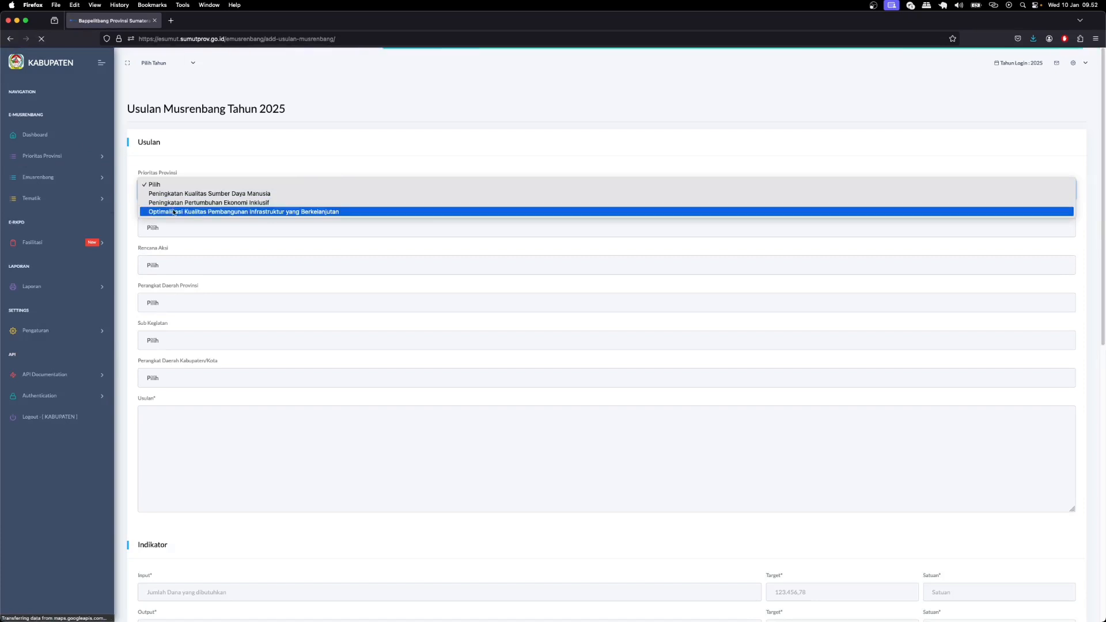
{"action": "left_click", "coordinate": [168, 219]}
{"action": "left_click", "coordinate": [168, 222]}
{"action": "left_click", "coordinate": [165, 229]}
{"action": "left_click", "coordinate": [162, 266]}
Set Rencana Aksi to Pembangunan Pemugaran Permukiman Kumuh Dengan Luas 10 Ha Sampai Dengan Di Bawah 15 Ha and Perangkat Daerah Provinsi to Dinas Perumahan dan Kawasan Permukiman
{"action": "left_click", "coordinate": [161, 269]}
{"action": "left_click", "coordinate": [163, 271]}
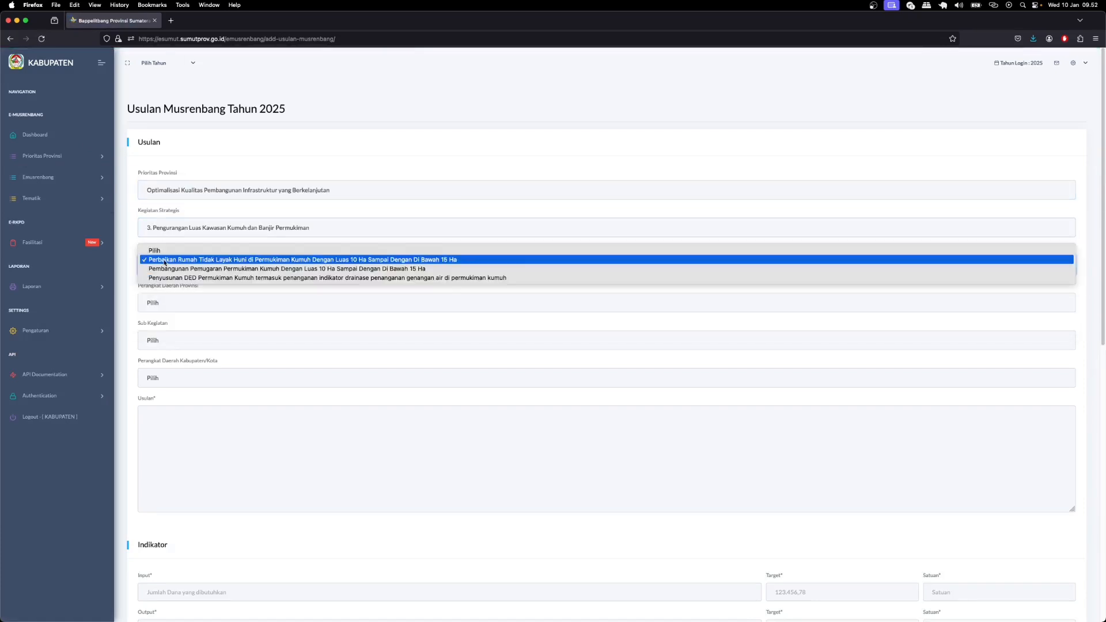
{"action": "left_click", "coordinate": [163, 270]}
{"action": "left_click", "coordinate": [162, 302]}
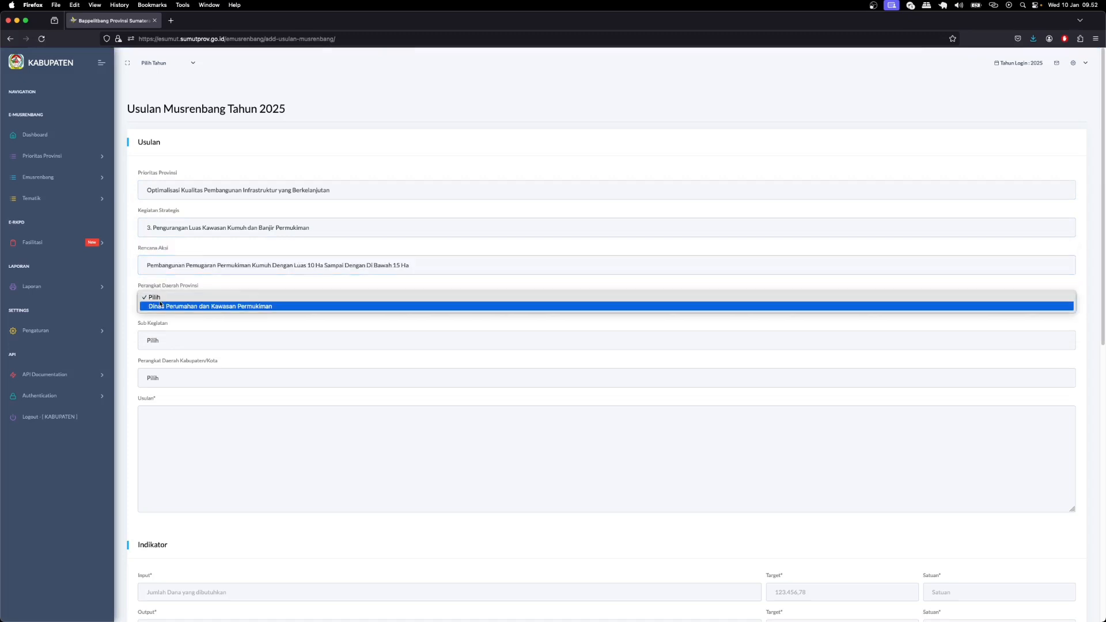
{"action": "left_click", "coordinate": [161, 306]}
Choose the Pelaksanaan Pemugaran Kawasan Permukiman Kumuh Sub Kegiatan and set Perangkat Daerah Kabupaten/Kota to Dinas Perumahan dan Kawasan Permukiman
{"action": "left_click", "coordinate": [167, 340]}
{"action": "left_click", "coordinate": [172, 345]}
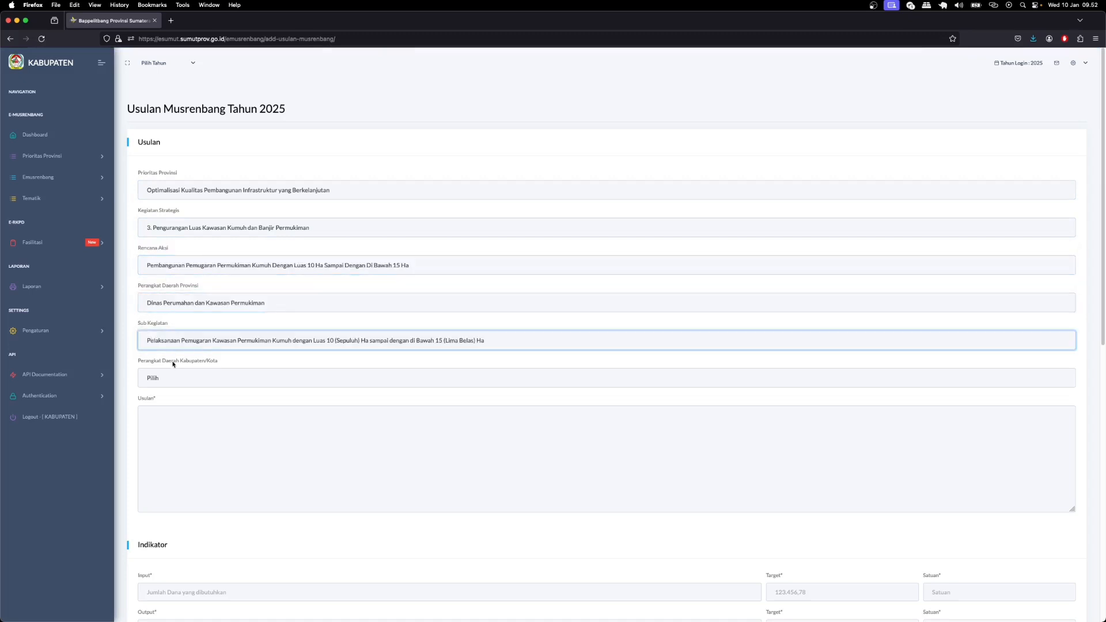
{"action": "left_click", "coordinate": [172, 373]}
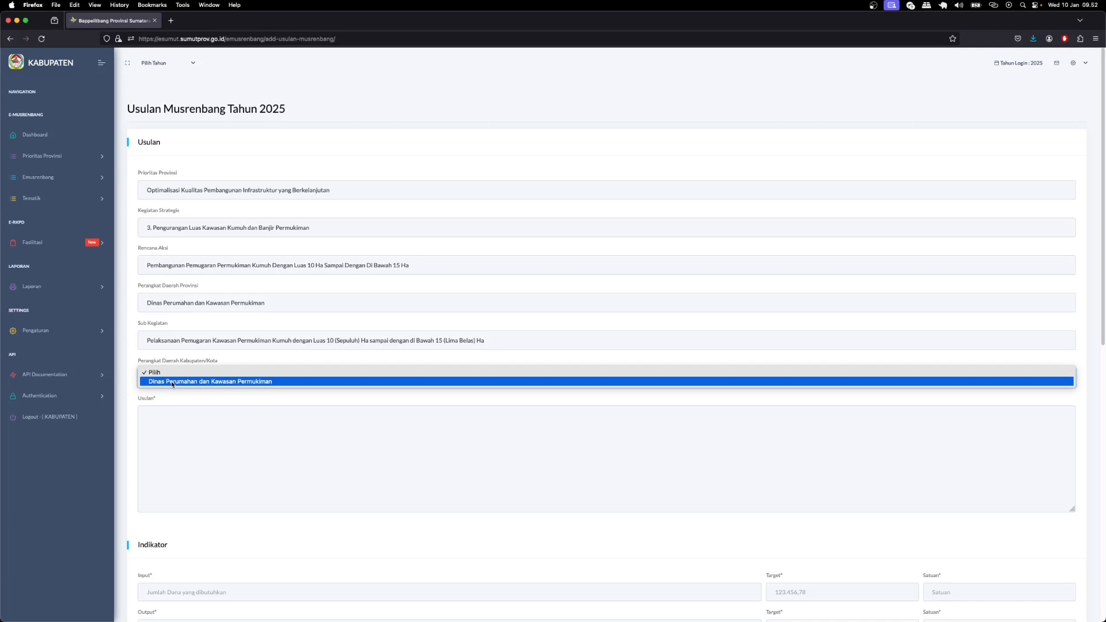
{"action": "left_click", "coordinate": [172, 381]}
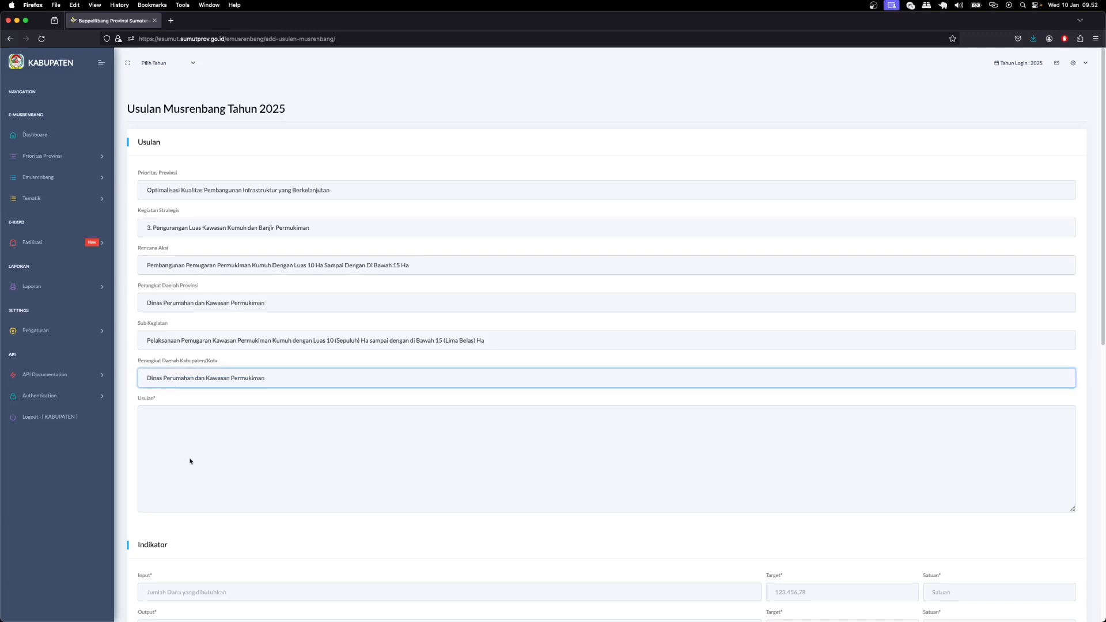
Enter "Pembangunan Rumah Layak Huni" as the Usulan text
{"action": "left_click", "coordinate": [190, 432]}
{"action": "type", "text": "Pembangunan Rumah"}
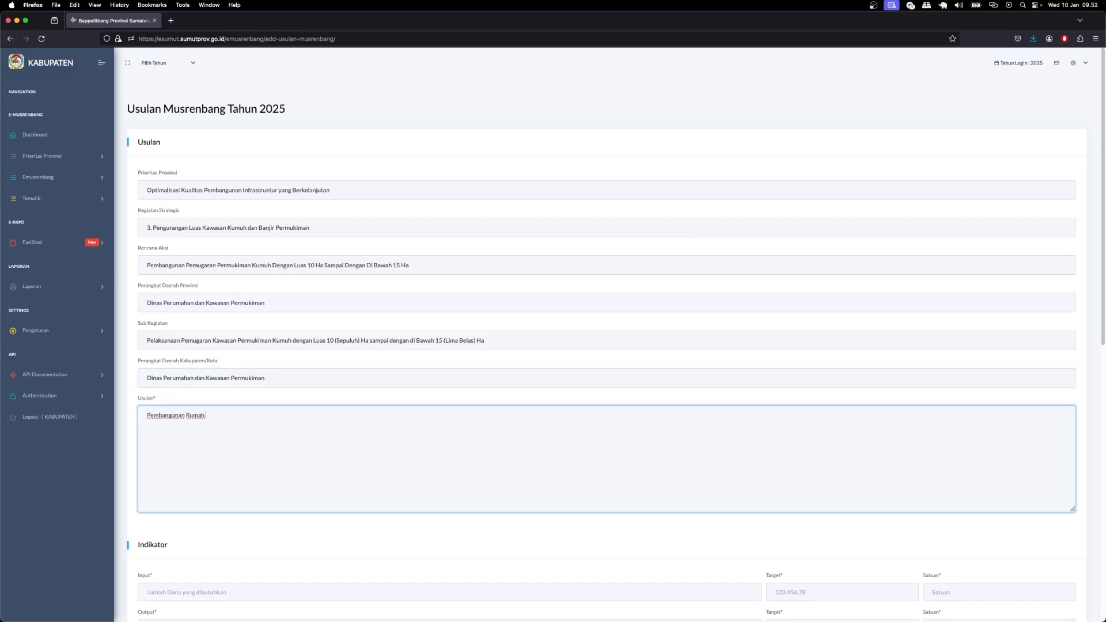
{"action": "type", "text": " Layak Huni"}
Fill in the Input indicator with "jjumlah dana yang dibutuhkan", a target of 100.000.000 and the unit rupiah
{"action": "scroll", "coordinate": [223, 401], "scroll_direction": "down", "scroll_amount": 5}
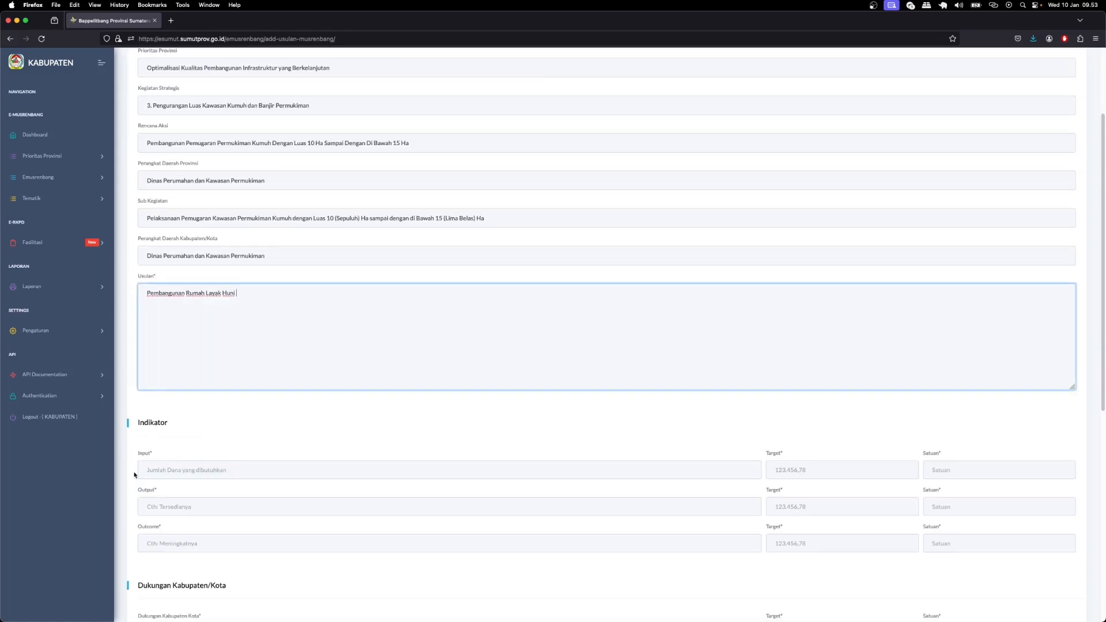
{"action": "left_click", "coordinate": [174, 471]}
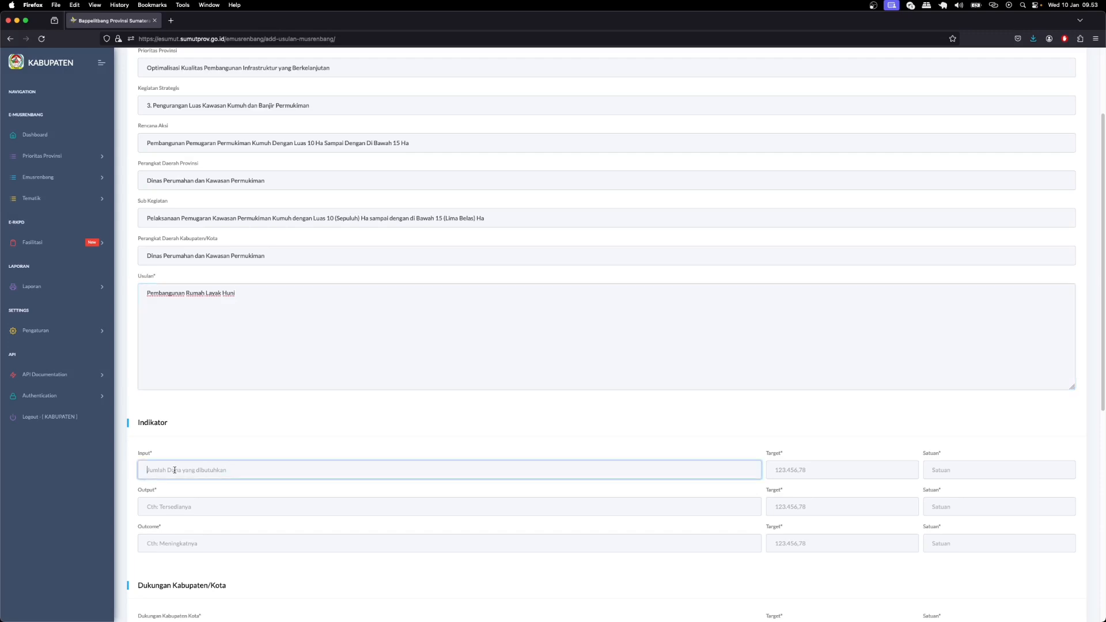
{"action": "type", "text": "jjumlah dana yang dibutuhkan"}
{"action": "key", "text": "Tab"}
{"action": "type", "text": "100.000.000"}
{"action": "key", "text": "Tab"}
{"action": "type", "text": "rupiah"}
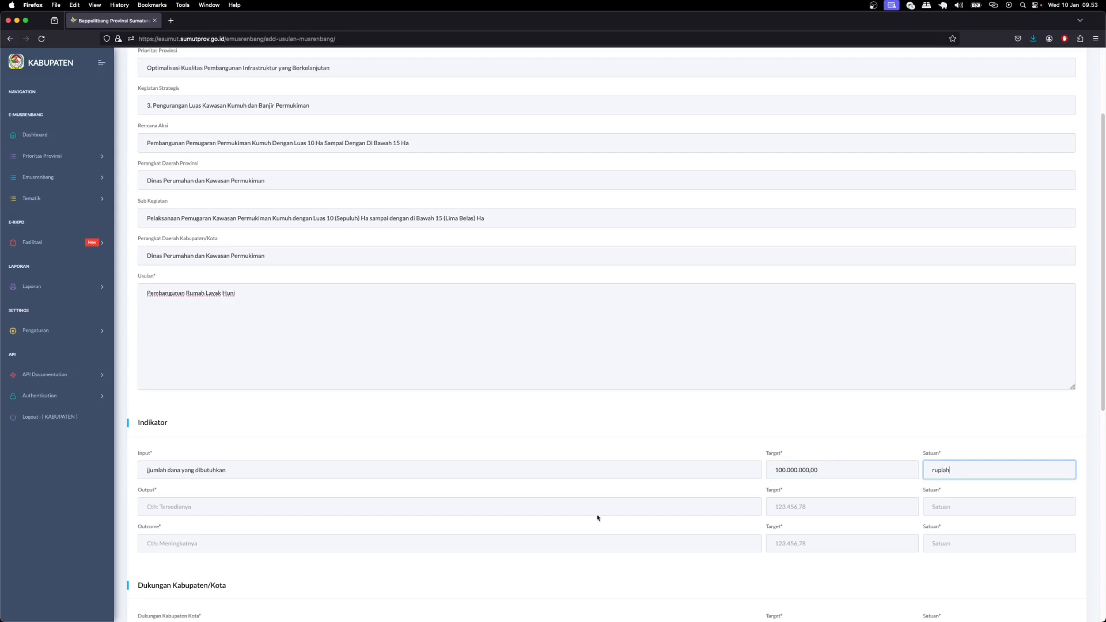
Fill in the Output indicator with "tersedianya rumah layak huni", a target of 10 and the unit "unit"
{"action": "left_click", "coordinate": [158, 508]}
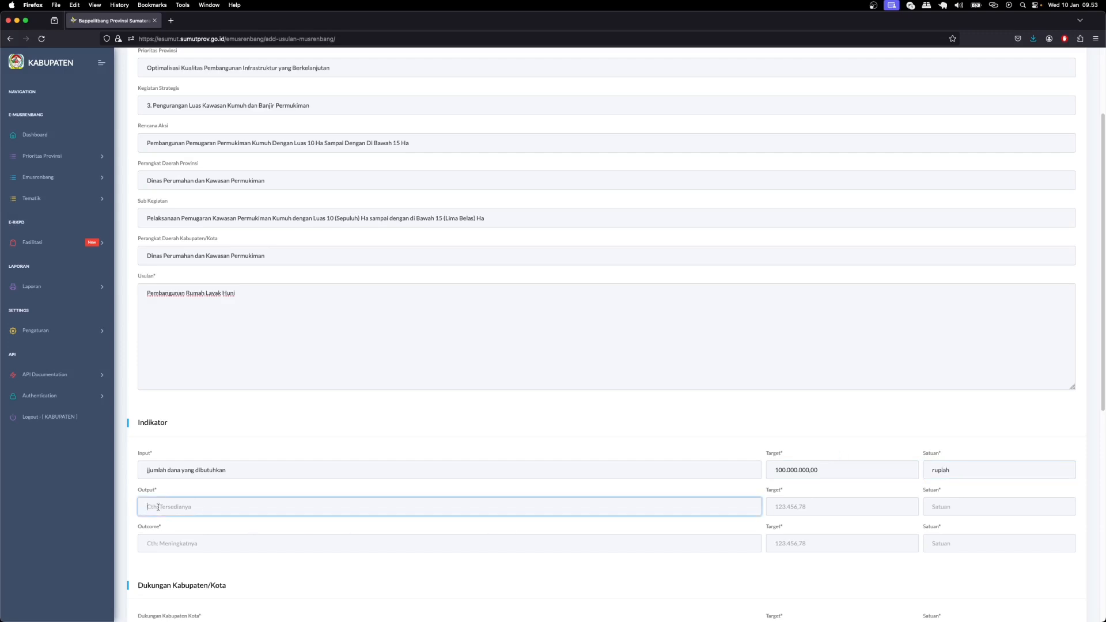
{"action": "type", "text": "tersedianya rumah layak huni"}
{"action": "left_click", "coordinate": [828, 507]}
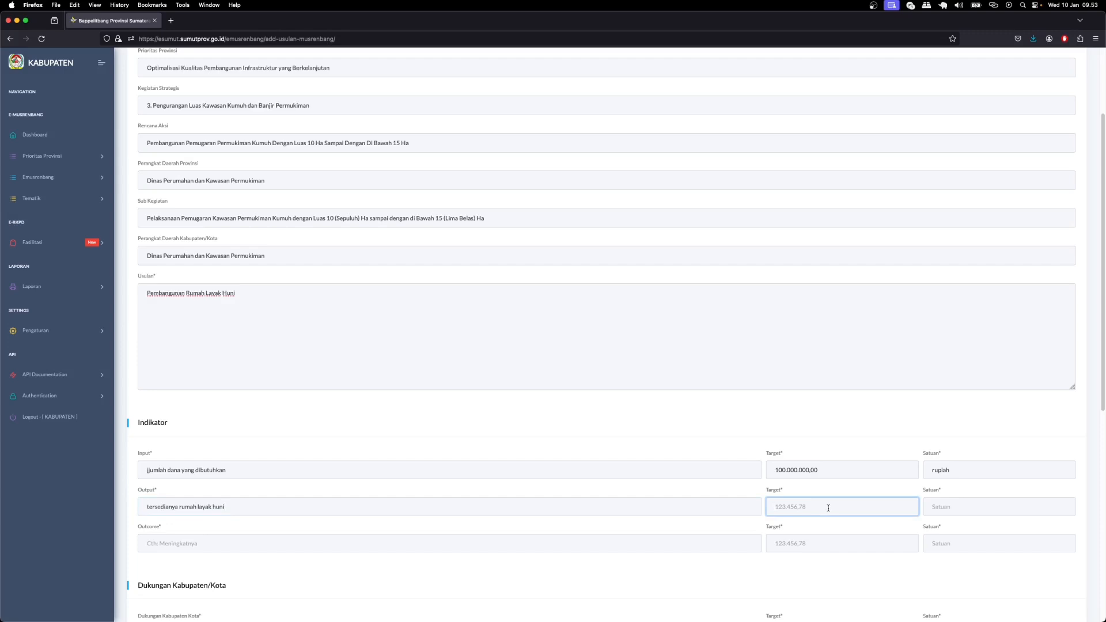
{"action": "type", "text": "10"}
{"action": "key", "text": "Tab"}
{"action": "type", "text": "un"}
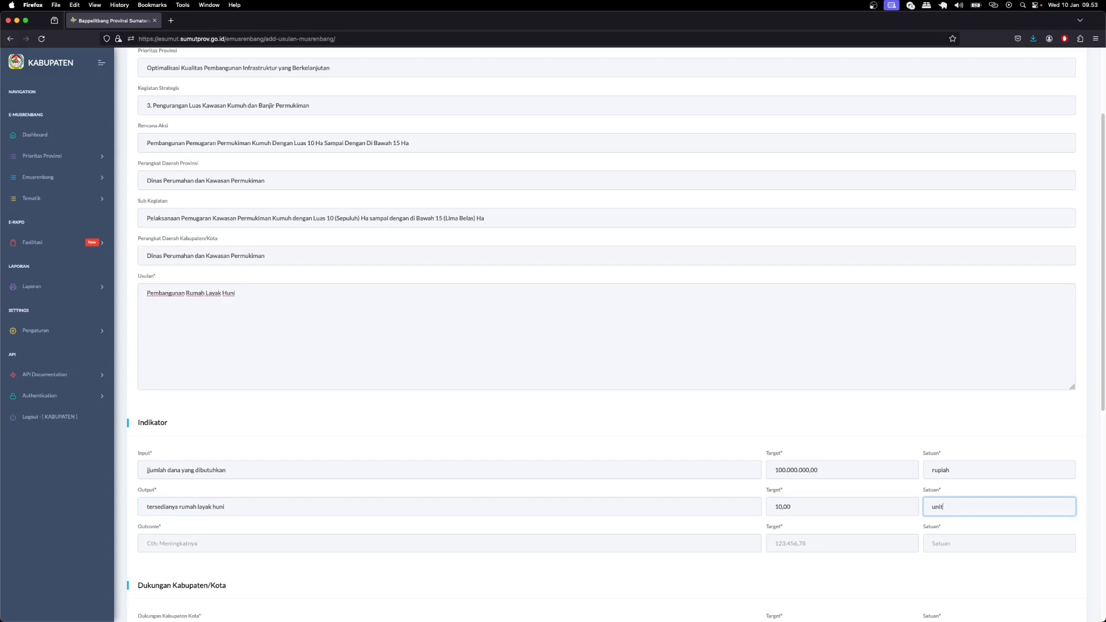
Fill in the Outcome indicator with "terbangunnya rumah layak huni", a target of 10 and the unit "unit"
{"action": "left_click", "coordinate": [250, 543]}
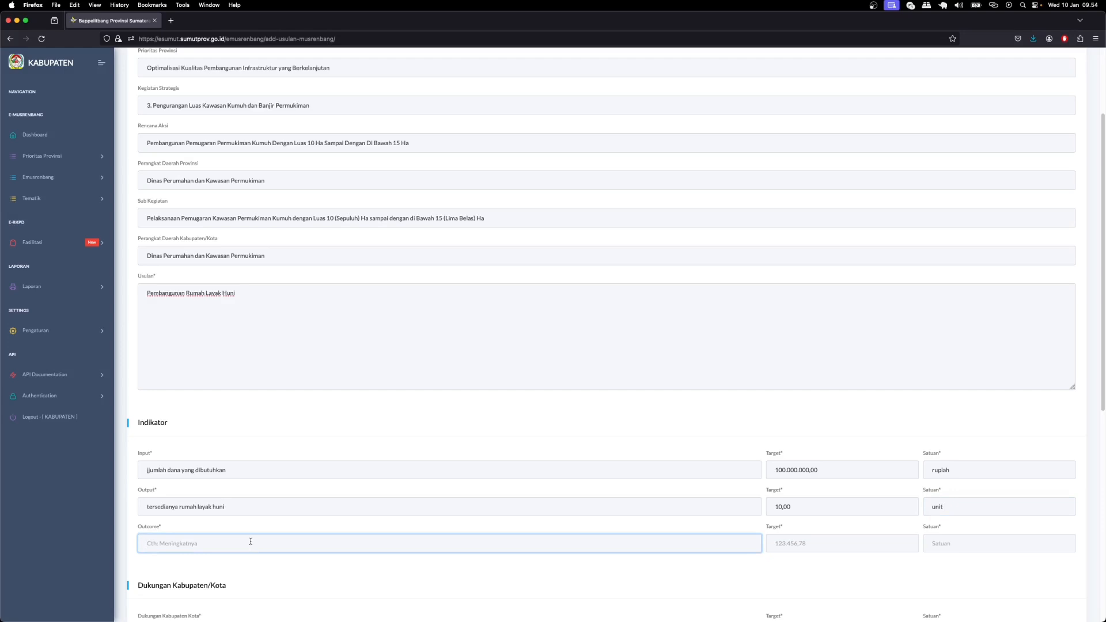
{"action": "type", "text": "terbangunnya rumah layak huni"}
{"action": "left_click", "coordinate": [836, 544]}
{"action": "type", "text": "10"}
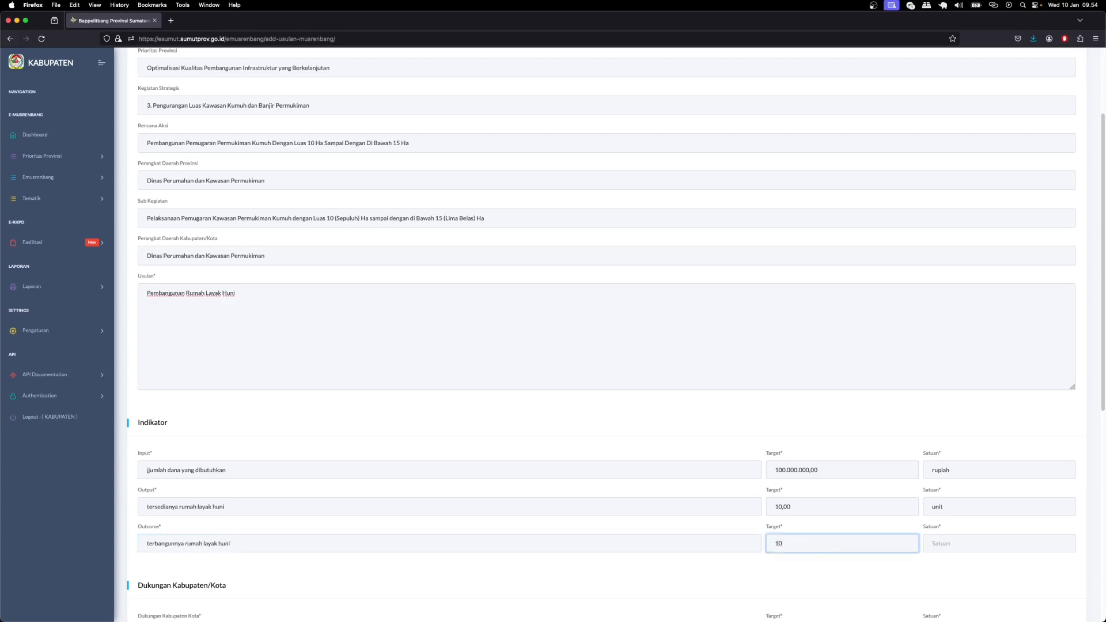
{"action": "key", "text": "Tab"}
{"action": "type", "text": "u"}
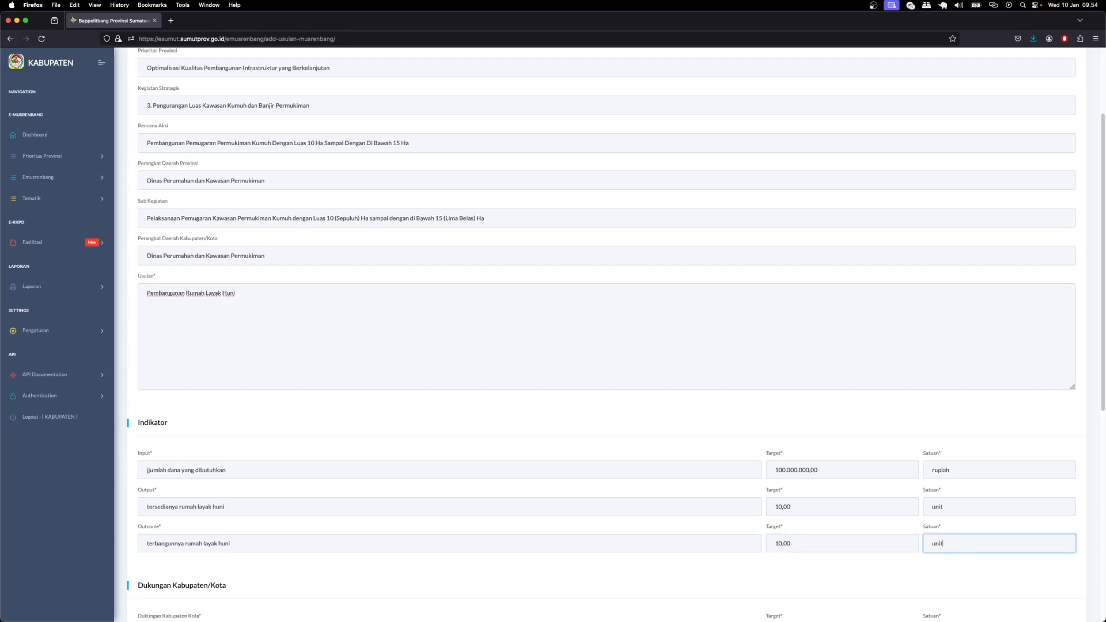
Fill in Dukungan Kabupaten/Kota with "lahan sudah tersedia", a target of 10 and the unit "hektar"
{"action": "scroll", "coordinate": [650, 524], "scroll_direction": "down", "scroll_amount": 5}
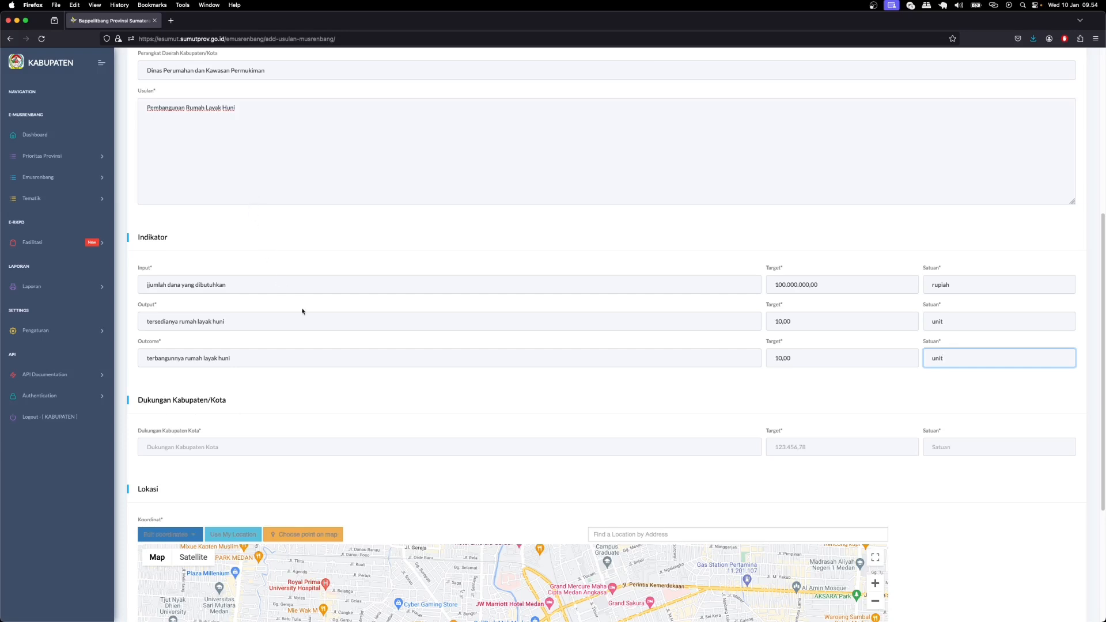
{"action": "left_click", "coordinate": [291, 446]}
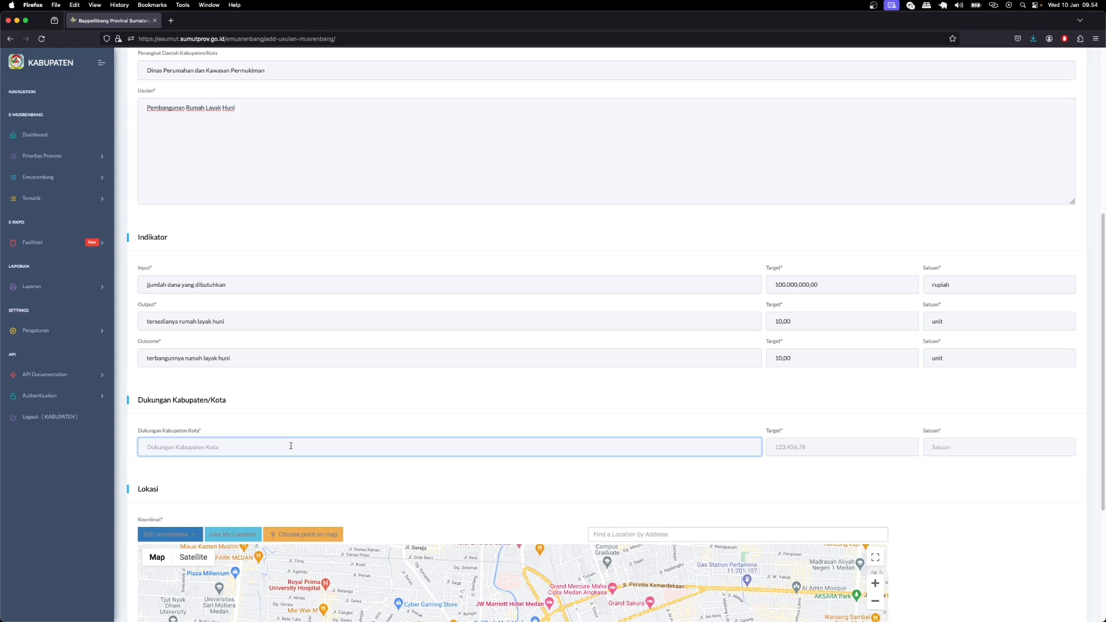
{"action": "type", "text": "lahan sudah tersedia"}
{"action": "left_click", "coordinate": [790, 452]}
{"action": "type", "text": "10"}
{"action": "left_click", "coordinate": [963, 449]}
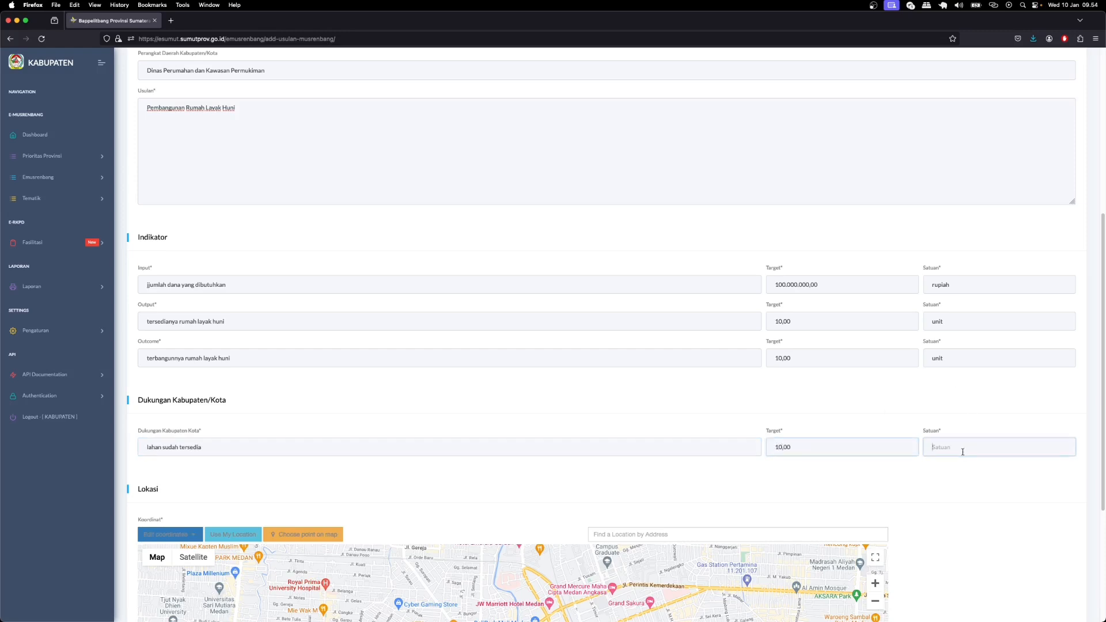
{"action": "type", "text": "hektar"}
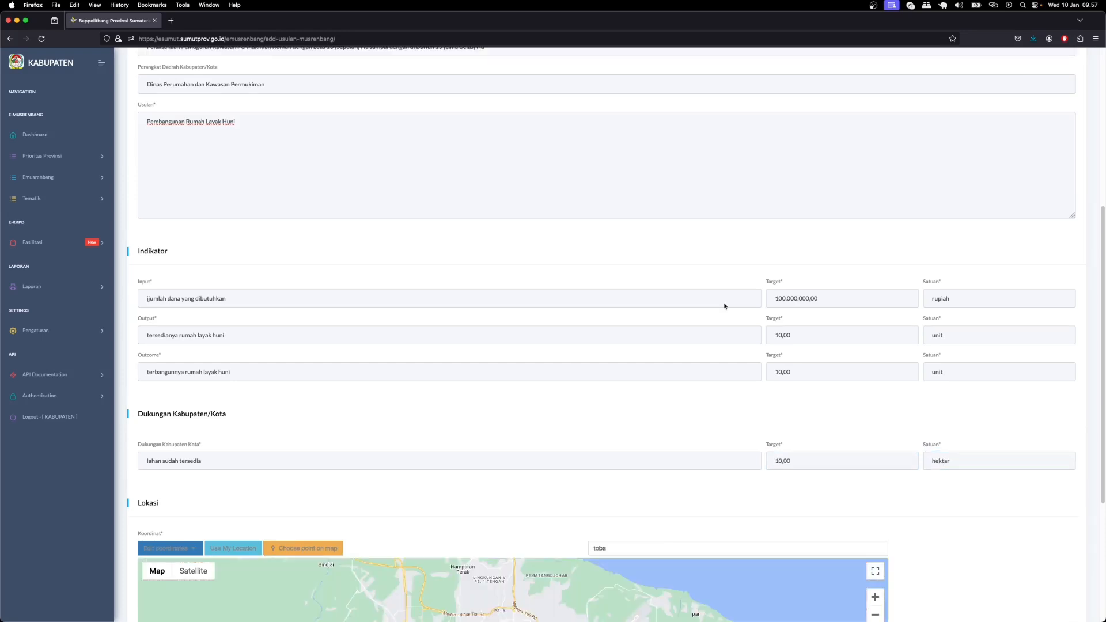
Open the coordinate entry and map point selection, then place the Street View figure in central Medan and look around
{"action": "scroll", "coordinate": [296, 497], "scroll_direction": "down", "scroll_amount": 1}
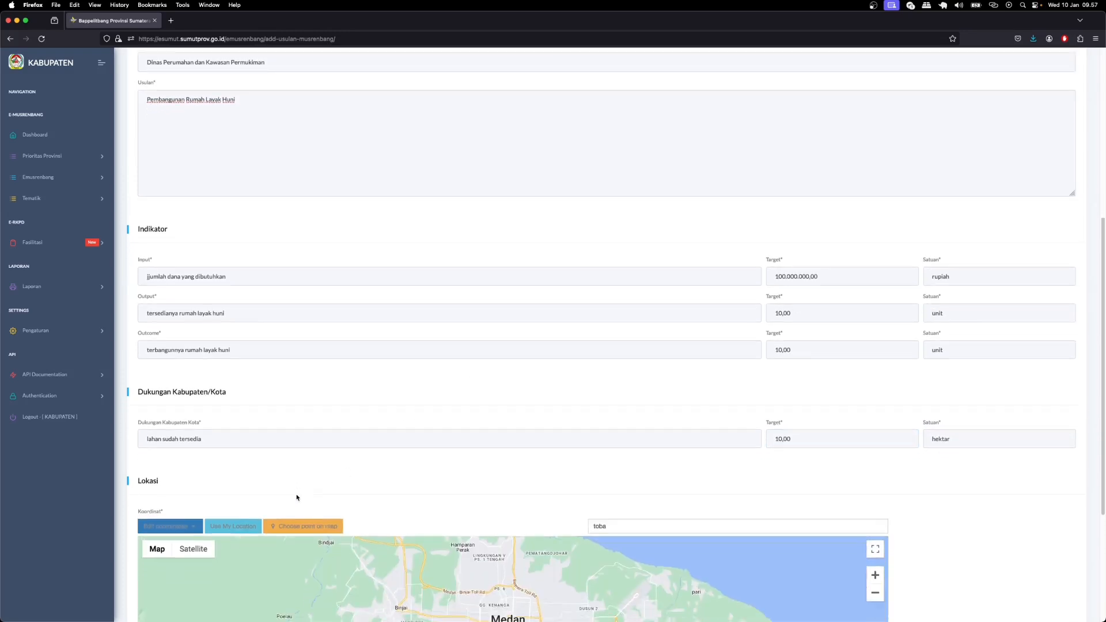
{"action": "left_click", "coordinate": [176, 528]}
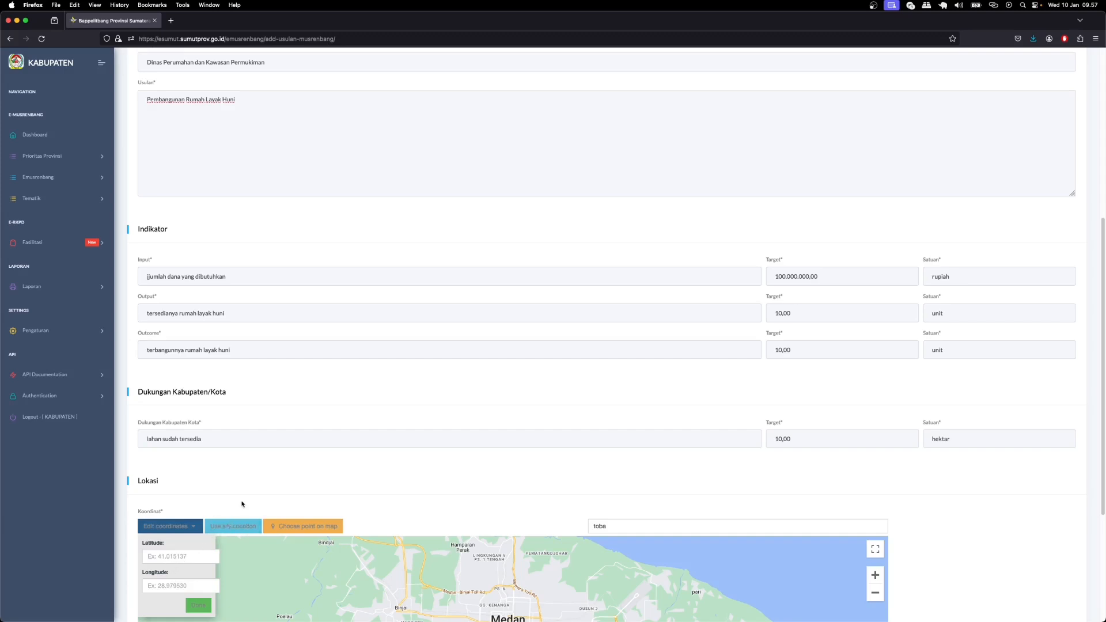
{"action": "scroll", "coordinate": [245, 504], "scroll_direction": "down", "scroll_amount": 1}
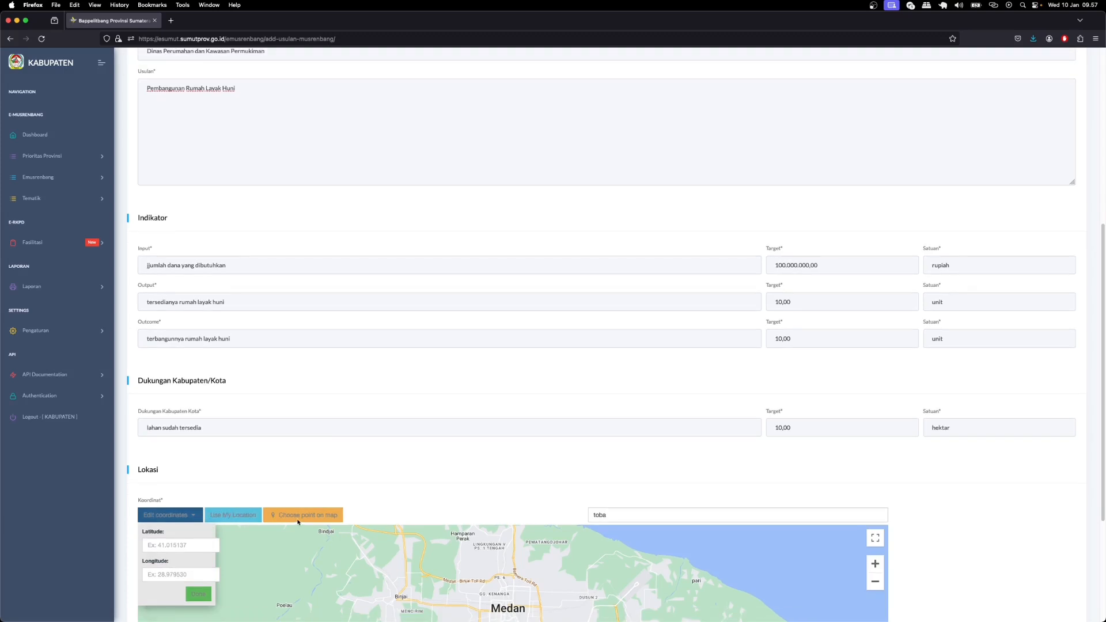
{"action": "scroll", "coordinate": [398, 495], "scroll_direction": "down", "scroll_amount": 5}
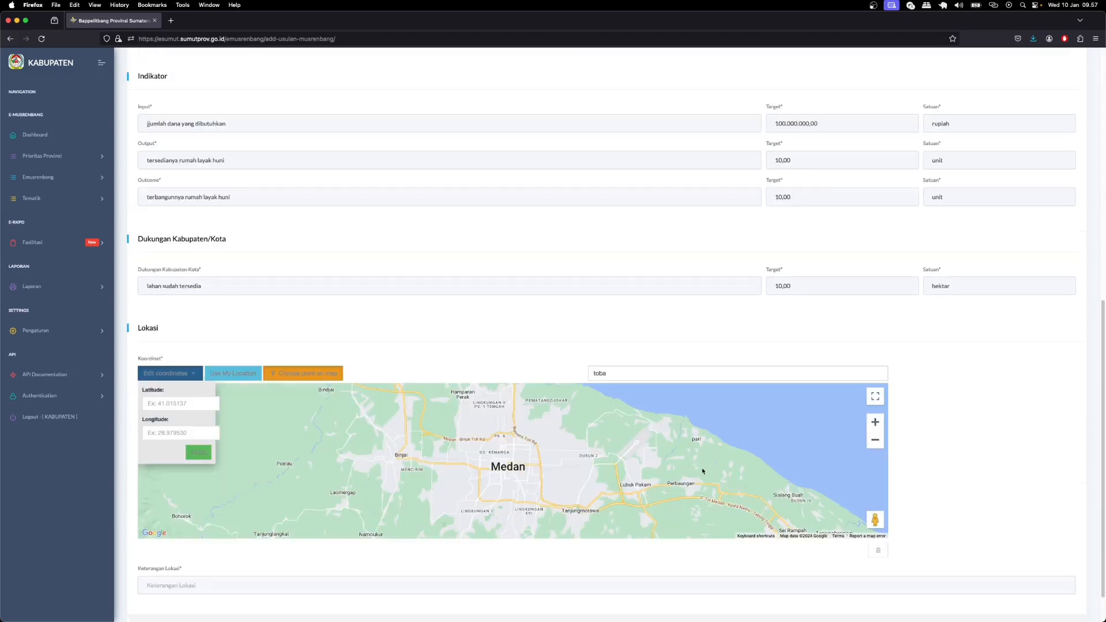
{"action": "left_click_drag", "start_coordinate": [794, 527], "coordinate": [494, 469]}
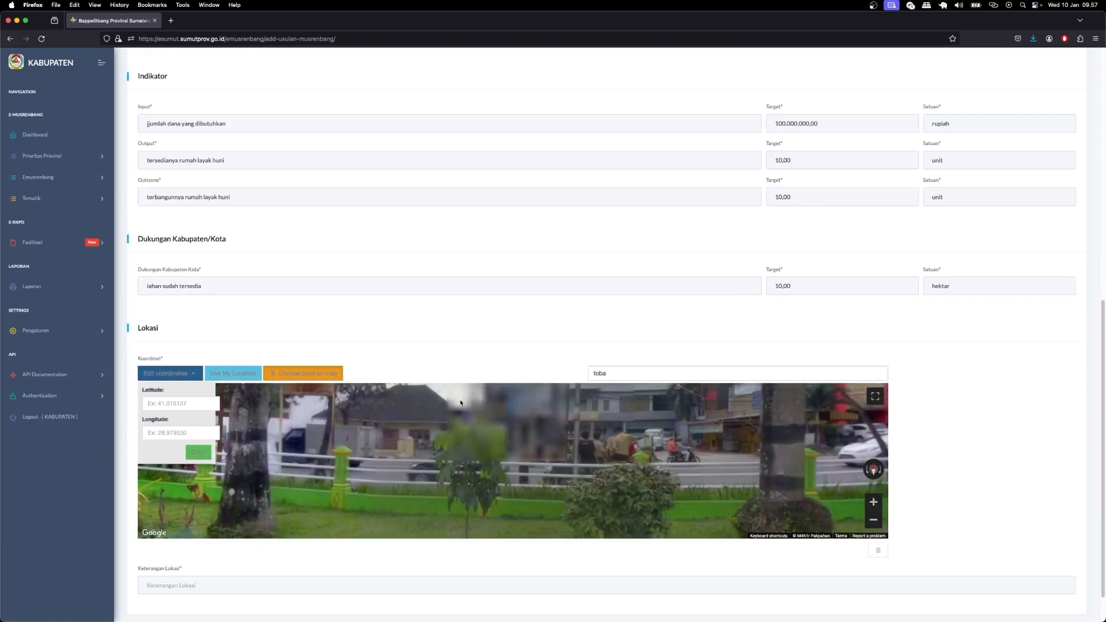
{"action": "left_click_drag", "start_coordinate": [333, 465], "coordinate": [231, 464]}
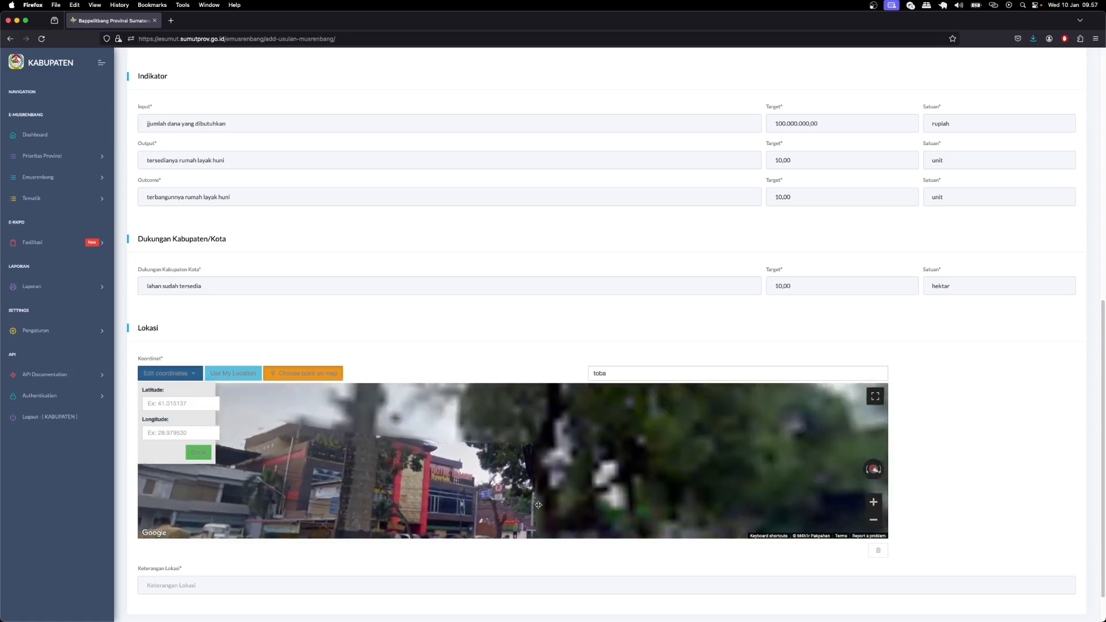
View the address suggestions for "toba" in the map's location search and dismiss them
{"action": "left_click", "coordinate": [619, 371]}
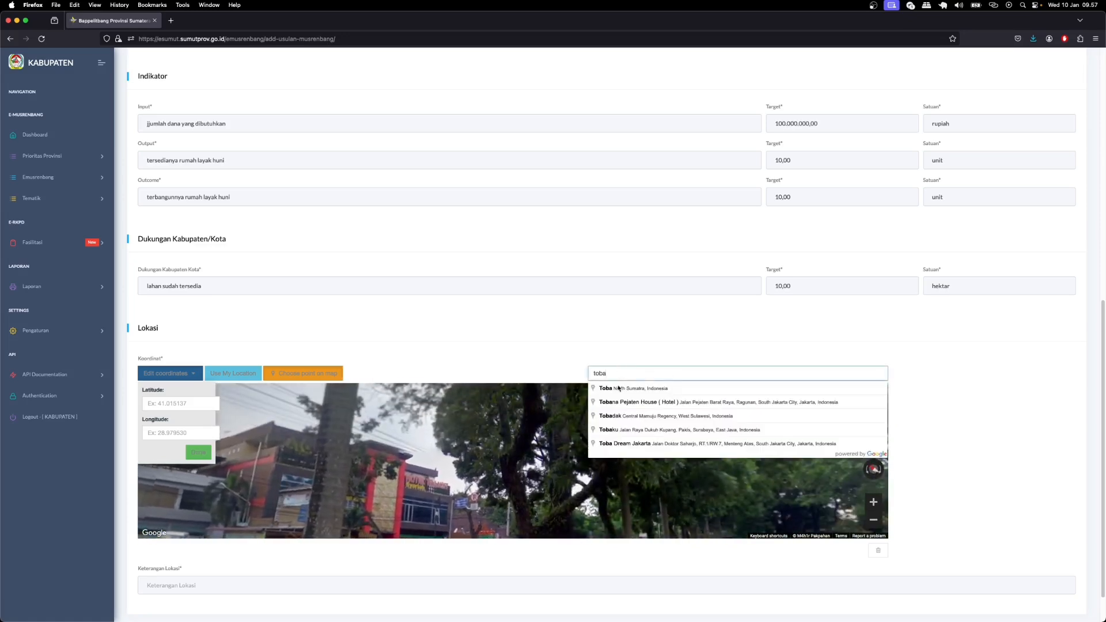
{"action": "scroll", "coordinate": [550, 429], "scroll_direction": "down", "scroll_amount": 1}
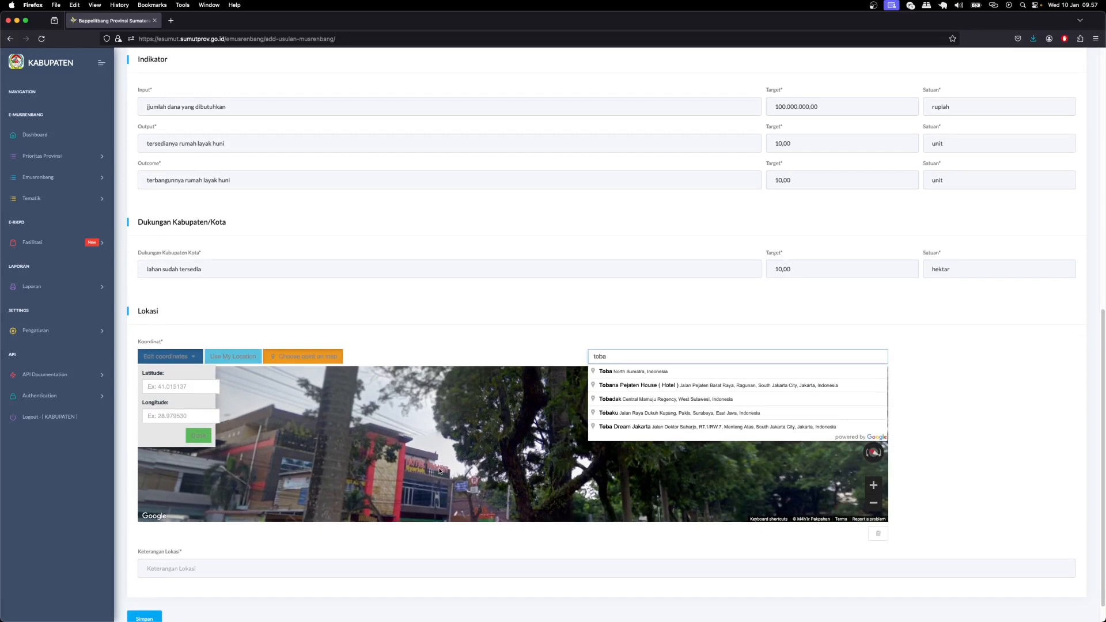
{"action": "left_click", "coordinate": [393, 335]}
Enter the street name as the Keterangan Lokasi and save the proposal
{"action": "scroll", "coordinate": [395, 343], "scroll_direction": "down", "scroll_amount": 1}
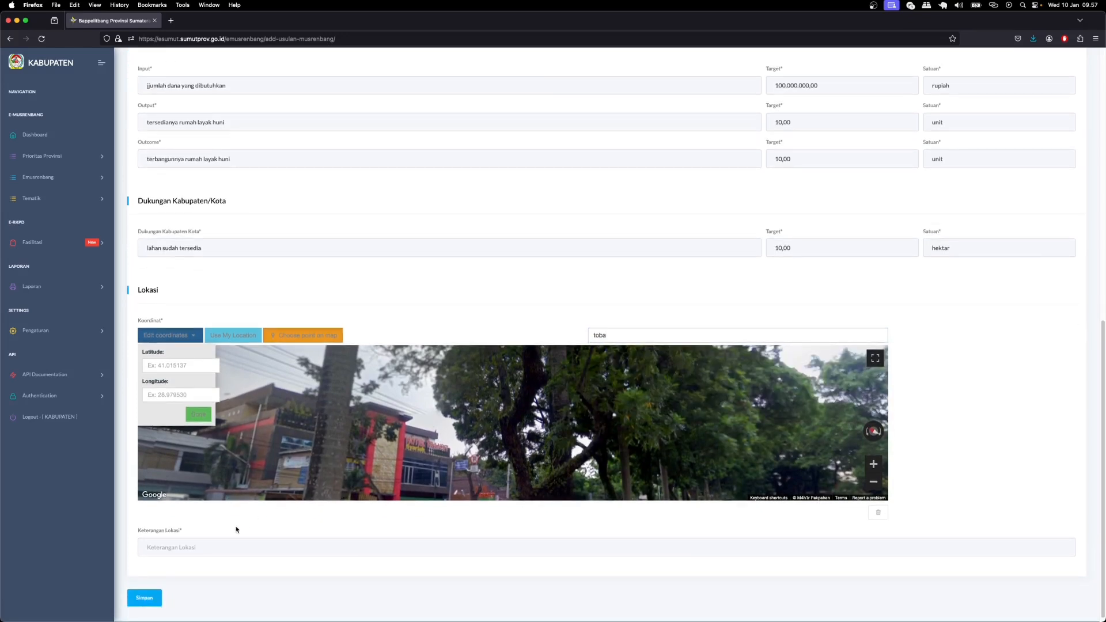
{"action": "left_click", "coordinate": [218, 546]}
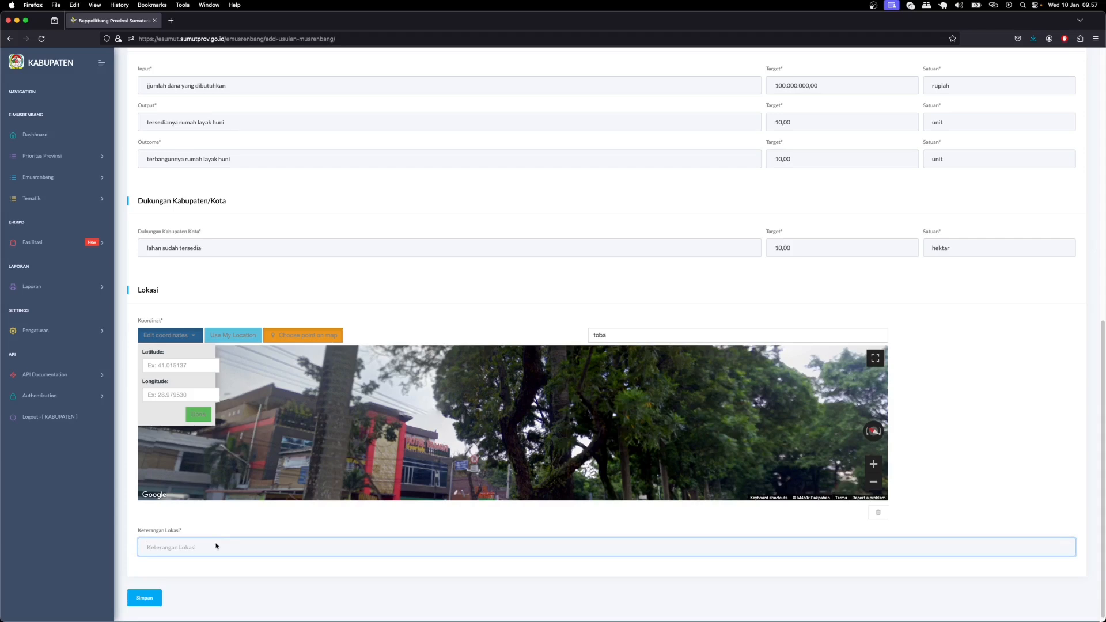
{"action": "type", "text": "jl. samura"}
{"action": "scroll", "coordinate": [273, 465], "scroll_direction": "down", "scroll_amount": 1}
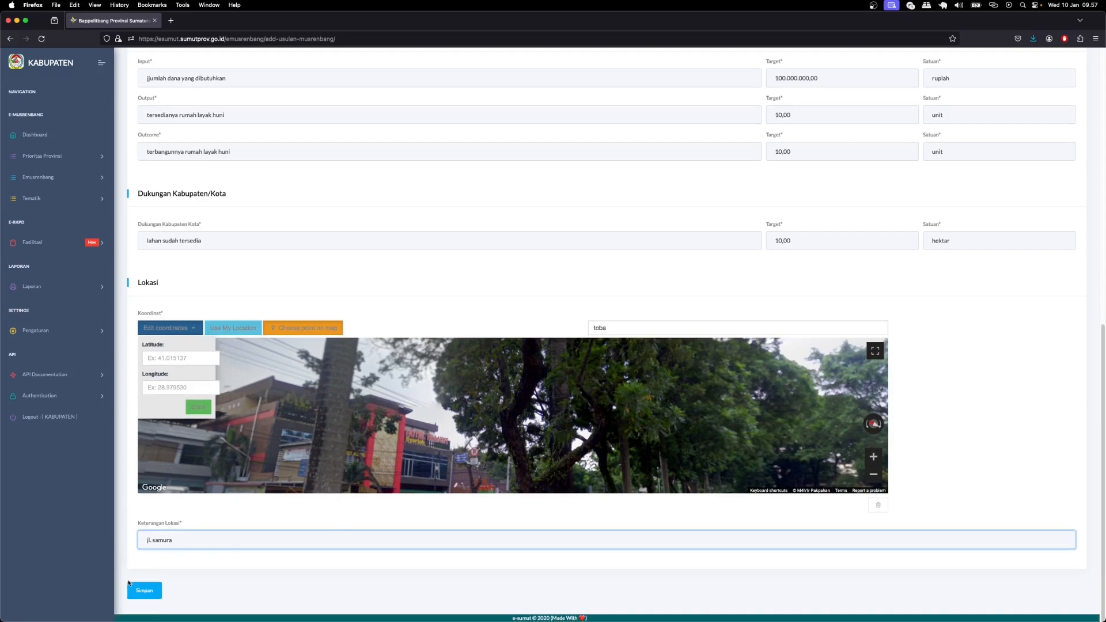
{"action": "left_click", "coordinate": [139, 592]}
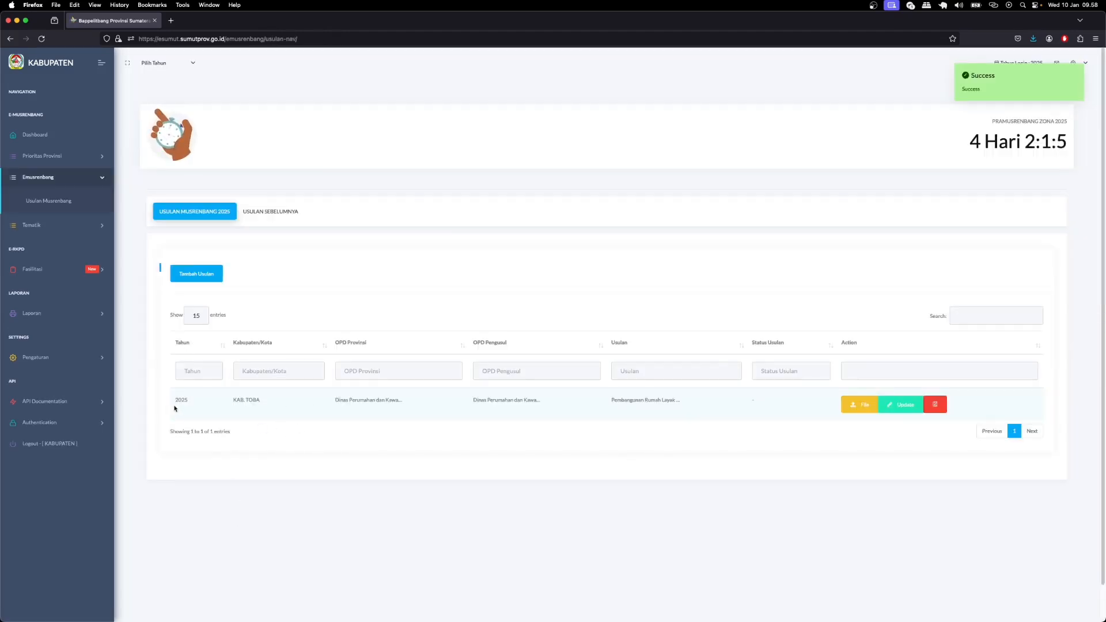
Open the saved KAB. TOBA proposal for updating and review its Usulan, indicators, regional support and location
{"action": "left_click_drag", "start_coordinate": [225, 402], "coordinate": [678, 410]}
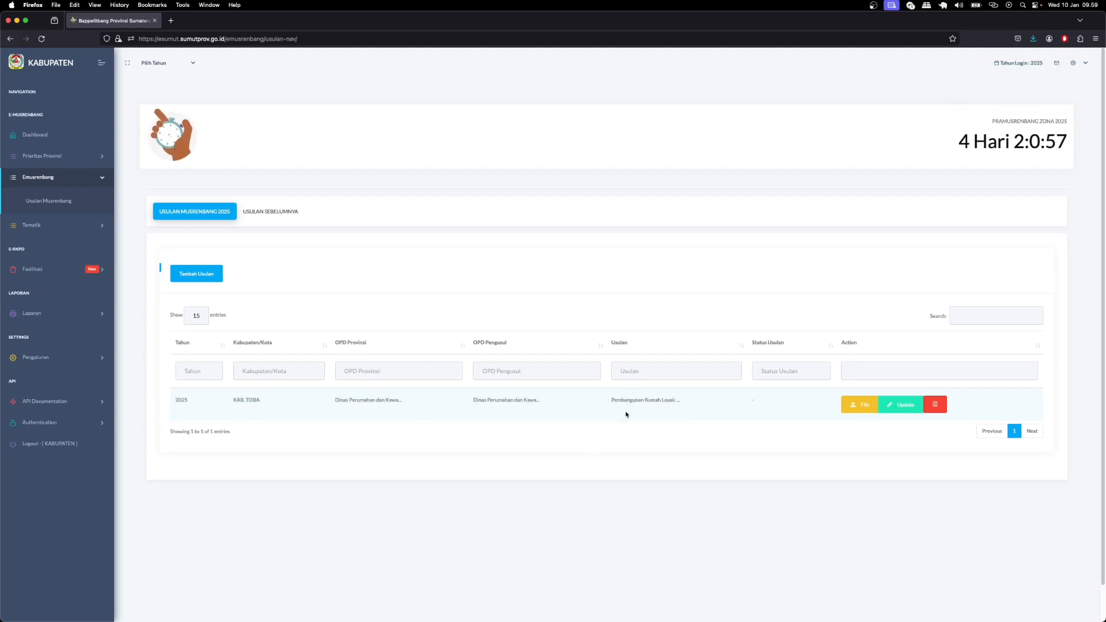
{"action": "left_click", "coordinate": [905, 410]}
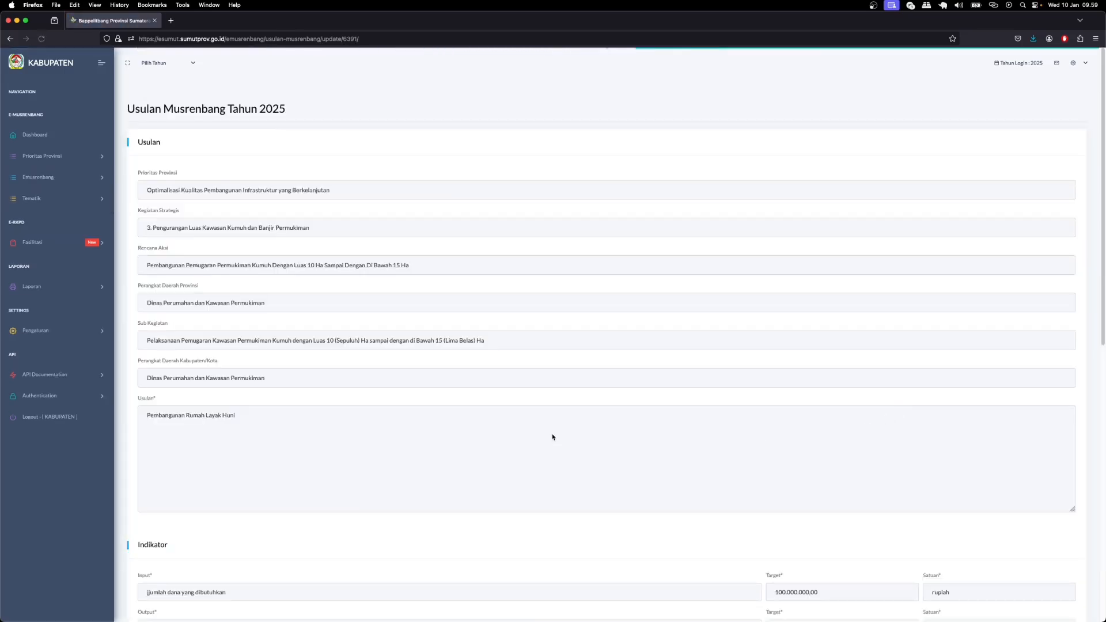
{"action": "scroll", "coordinate": [551, 430], "scroll_direction": "down", "scroll_amount": 3}
{"action": "scroll", "coordinate": [549, 420], "scroll_direction": "down", "scroll_amount": 5}
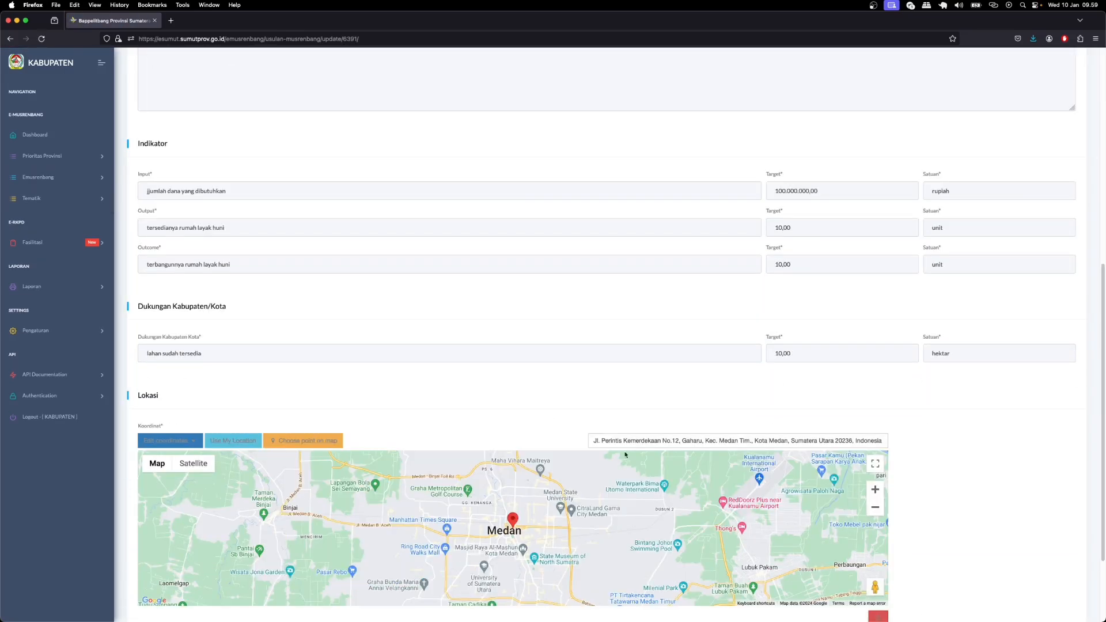
{"action": "scroll", "coordinate": [581, 441], "scroll_direction": "down", "scroll_amount": 2}
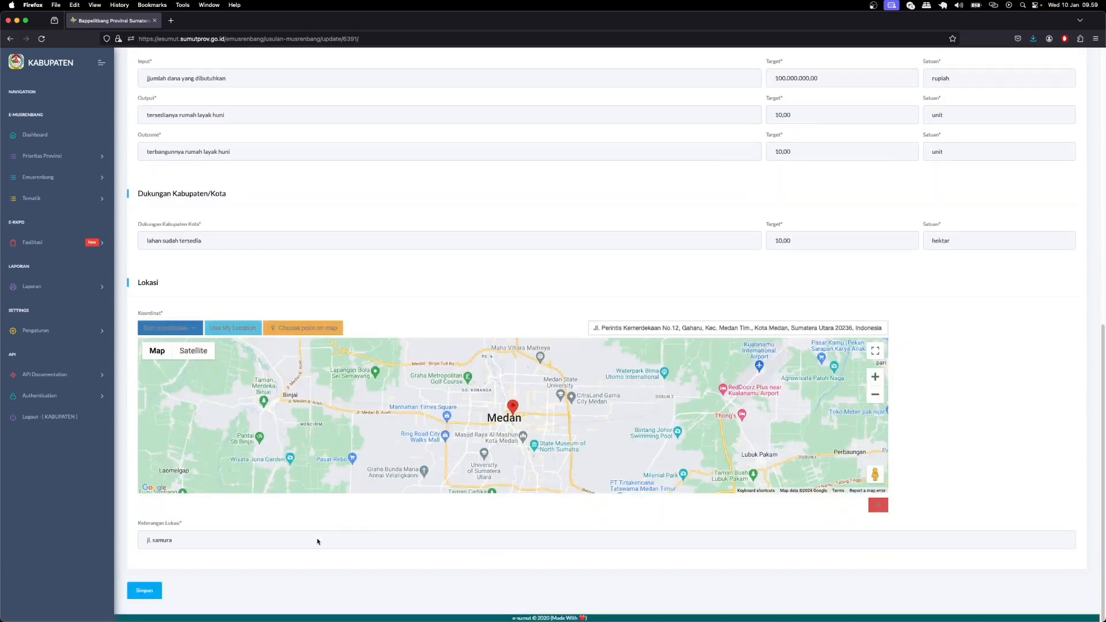
{"action": "scroll", "coordinate": [318, 542], "scroll_direction": "up", "scroll_amount": 10}
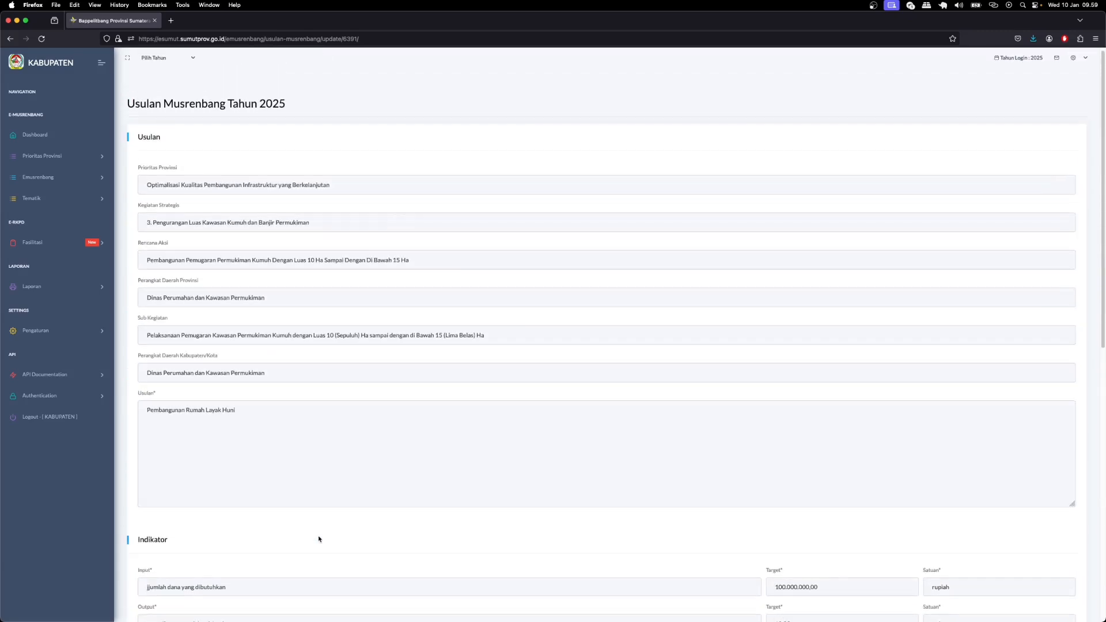
From the Usulan Musrenbang list, upload the PDF ending in "Pelaksanaan Konsultasi Publik-3.pdf" to the Pembangunan Rumah Layak Huni proposal
{"action": "left_click", "coordinate": [86, 177]}
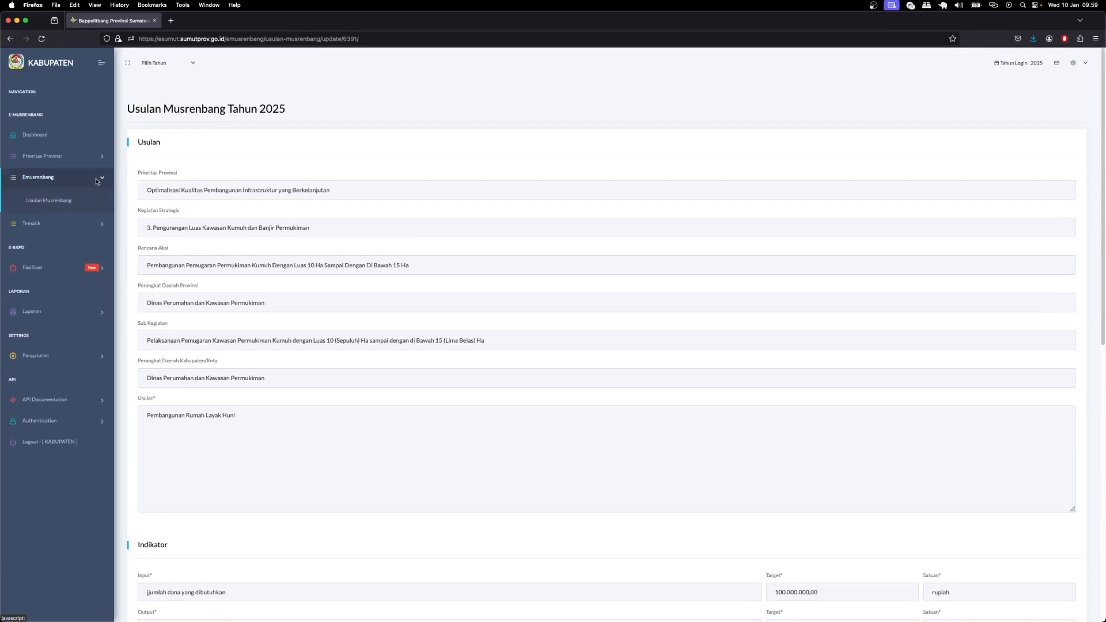
{"action": "left_click", "coordinate": [86, 200]}
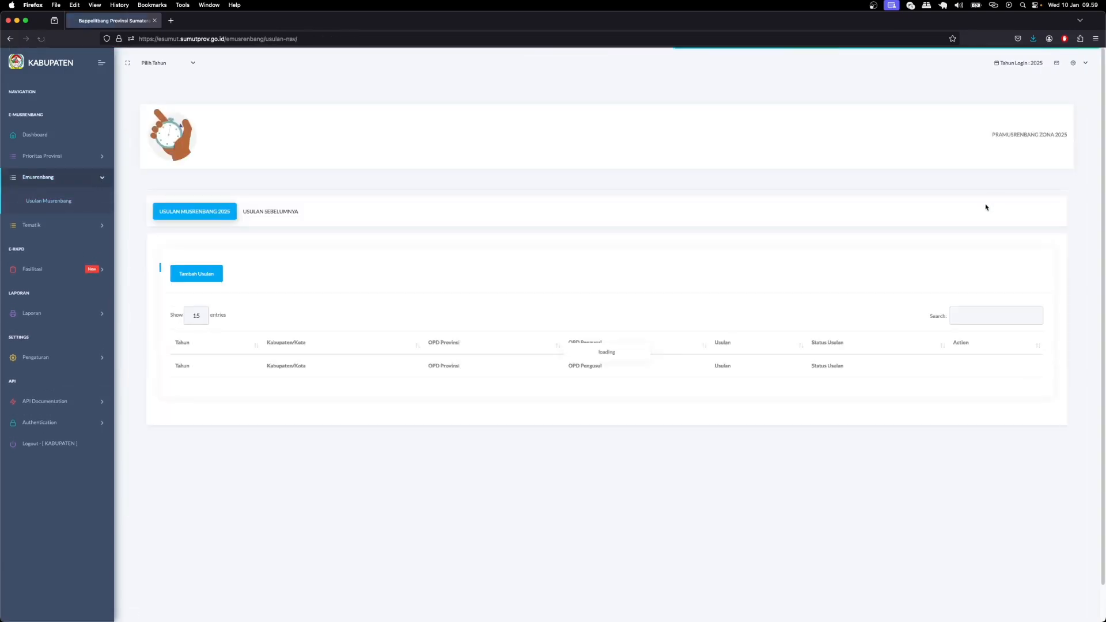
{"action": "left_click", "coordinate": [852, 408]}
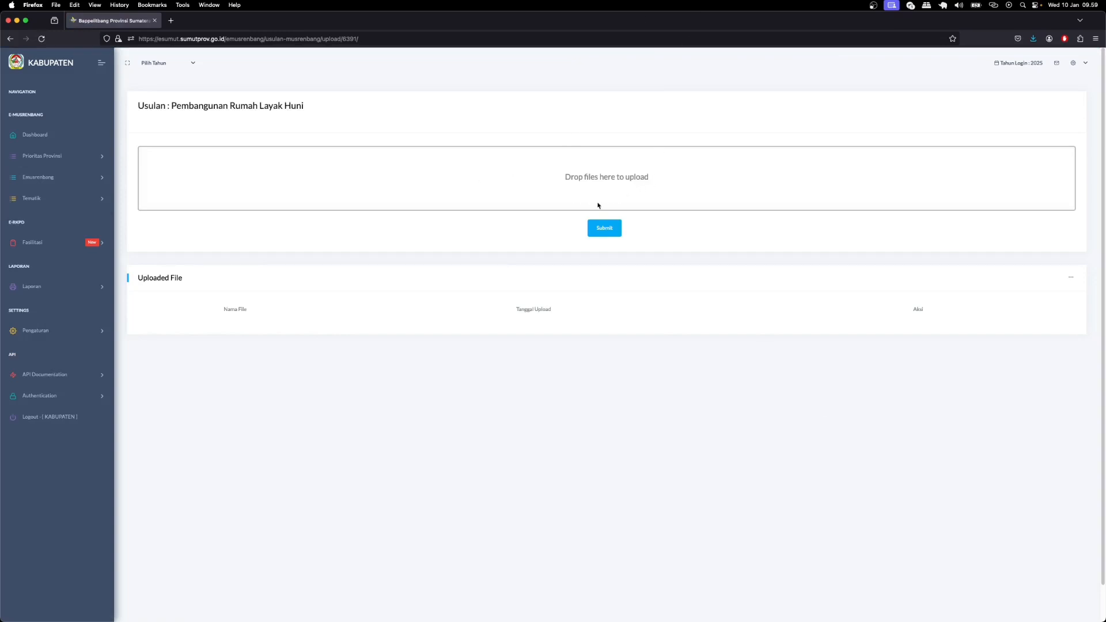
{"action": "left_click", "coordinate": [613, 181]}
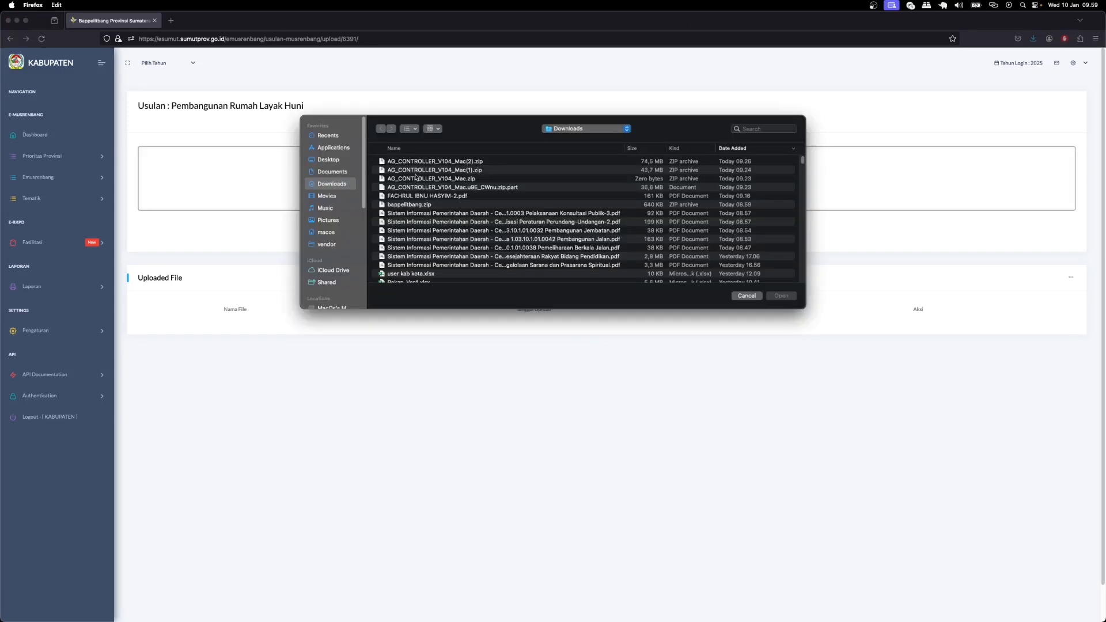
{"action": "left_click", "coordinate": [410, 215]}
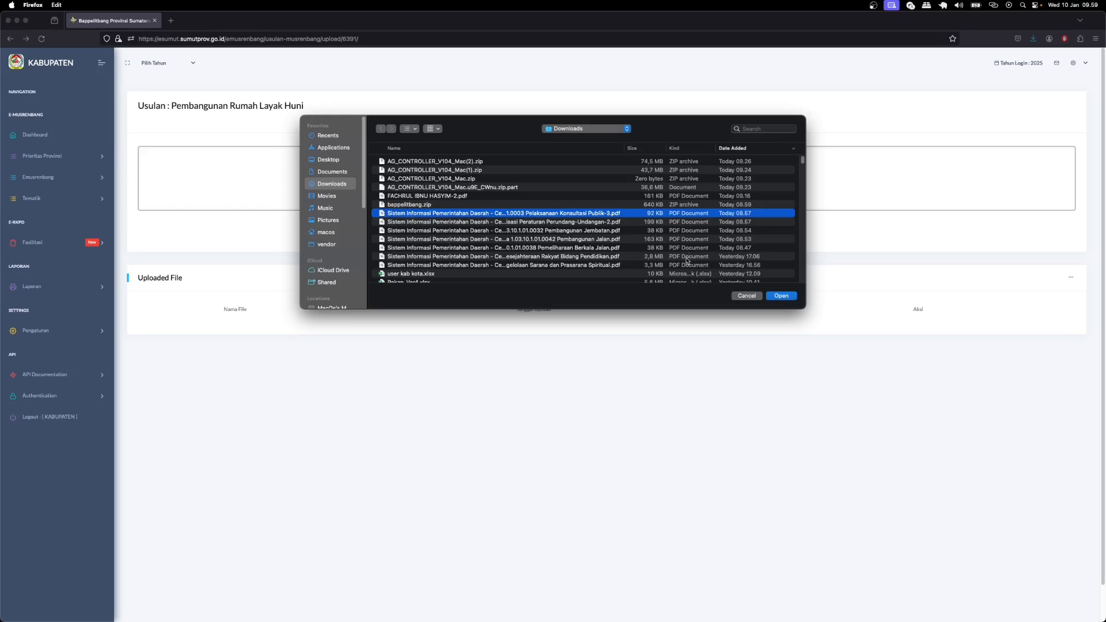
{"action": "left_click", "coordinate": [782, 296]}
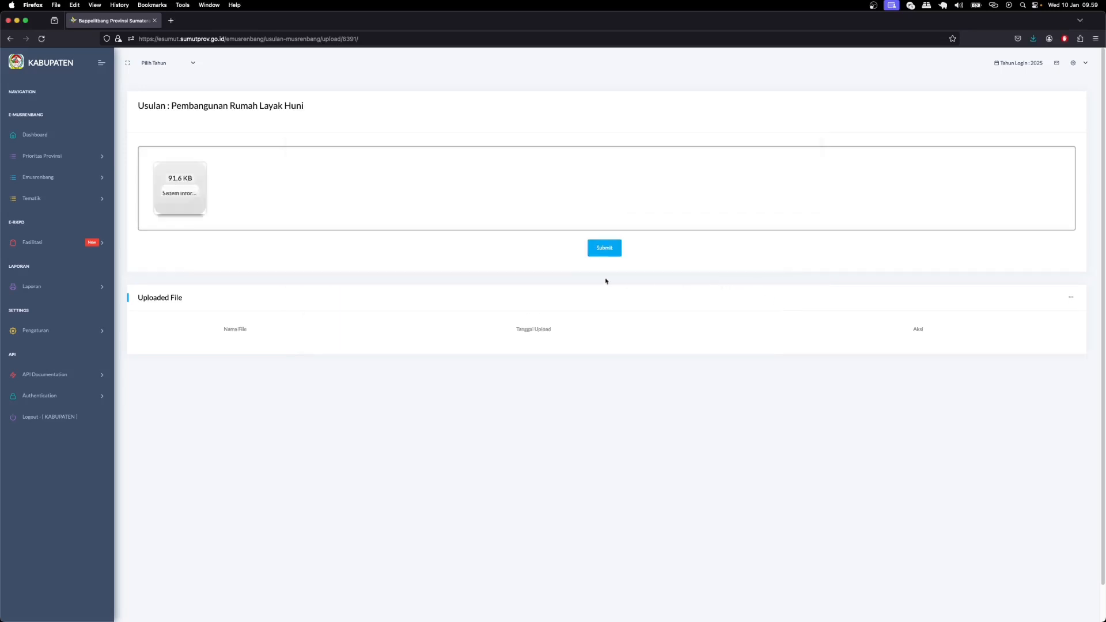
{"action": "left_click", "coordinate": [605, 249]}
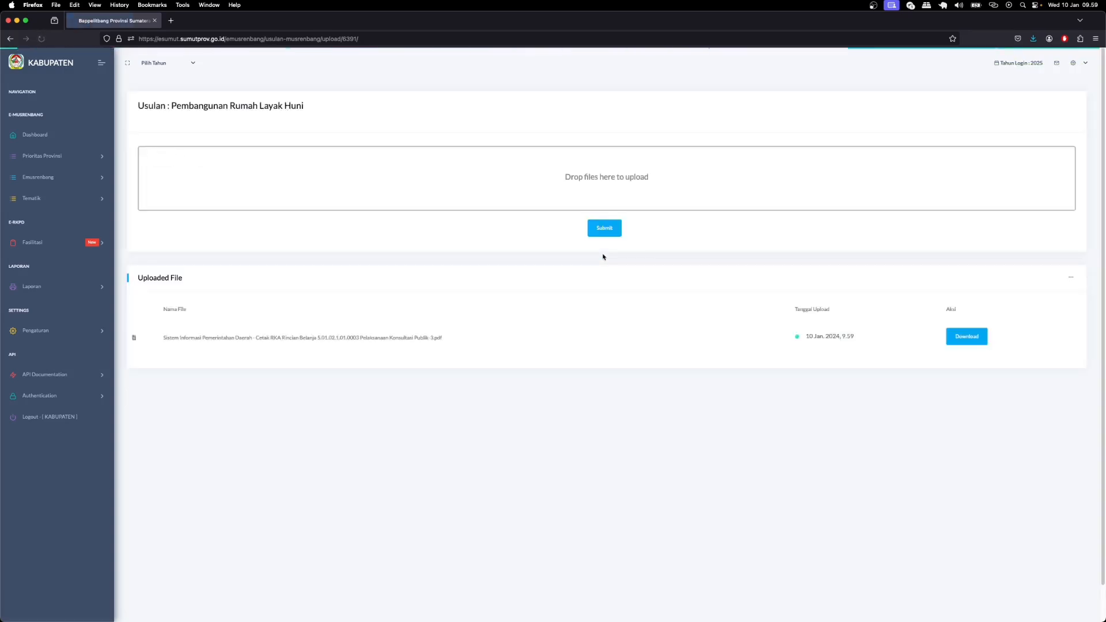
{"action": "left_click_drag", "start_coordinate": [164, 340], "coordinate": [526, 346]}
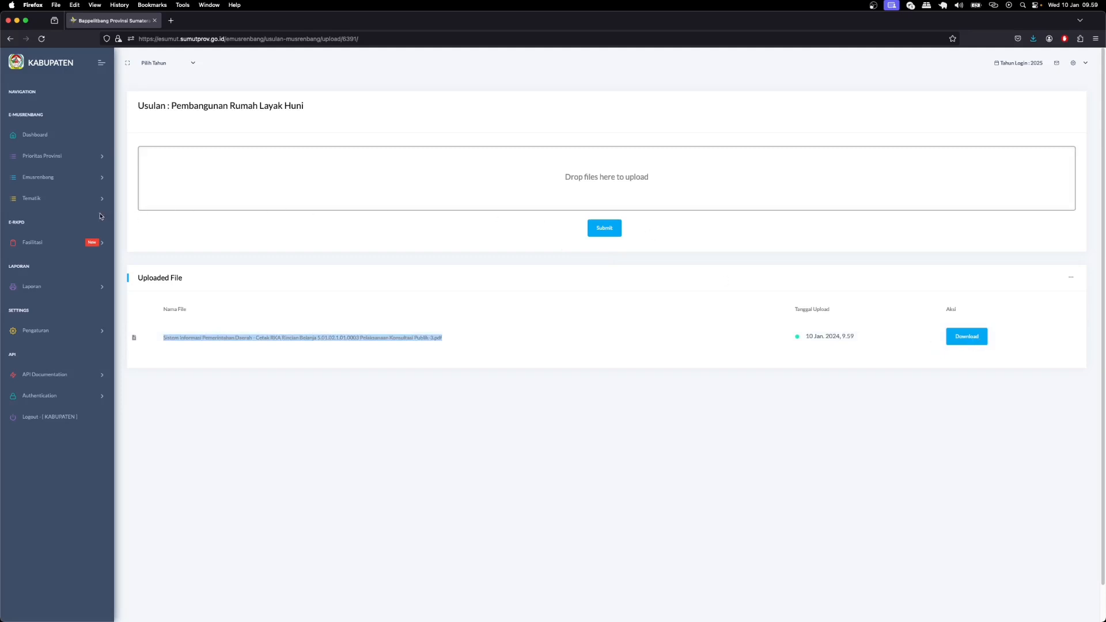
Add a new Dukungan Tematik Kab/Kota entry and set its Tematik to Pengentasan Angka Kemiskinan
{"action": "left_click", "coordinate": [81, 184]}
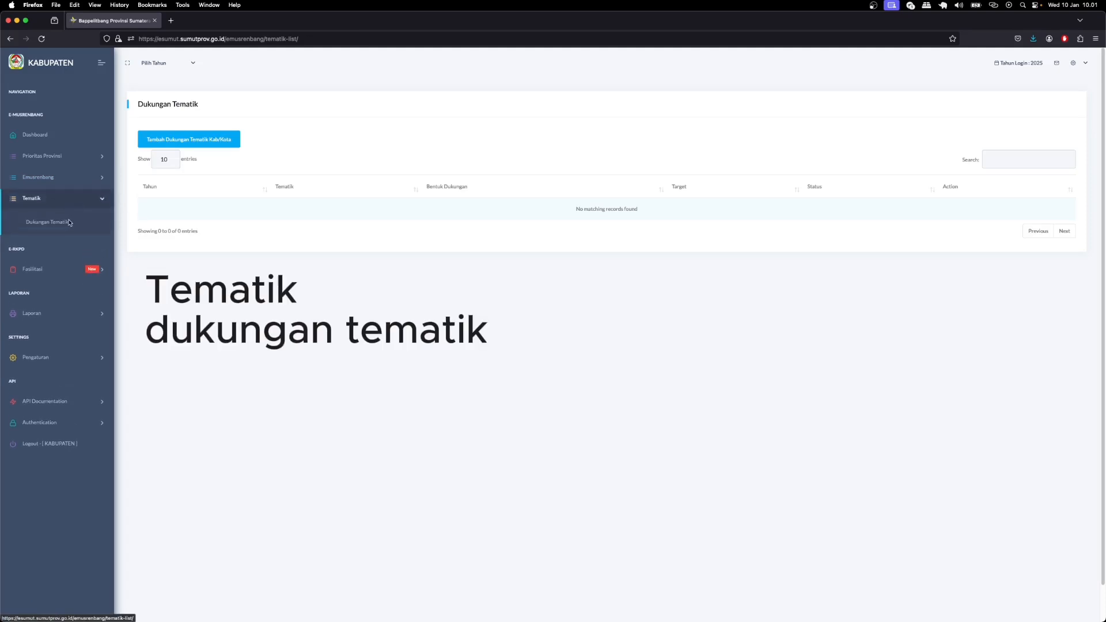
{"action": "left_click", "coordinate": [56, 226]}
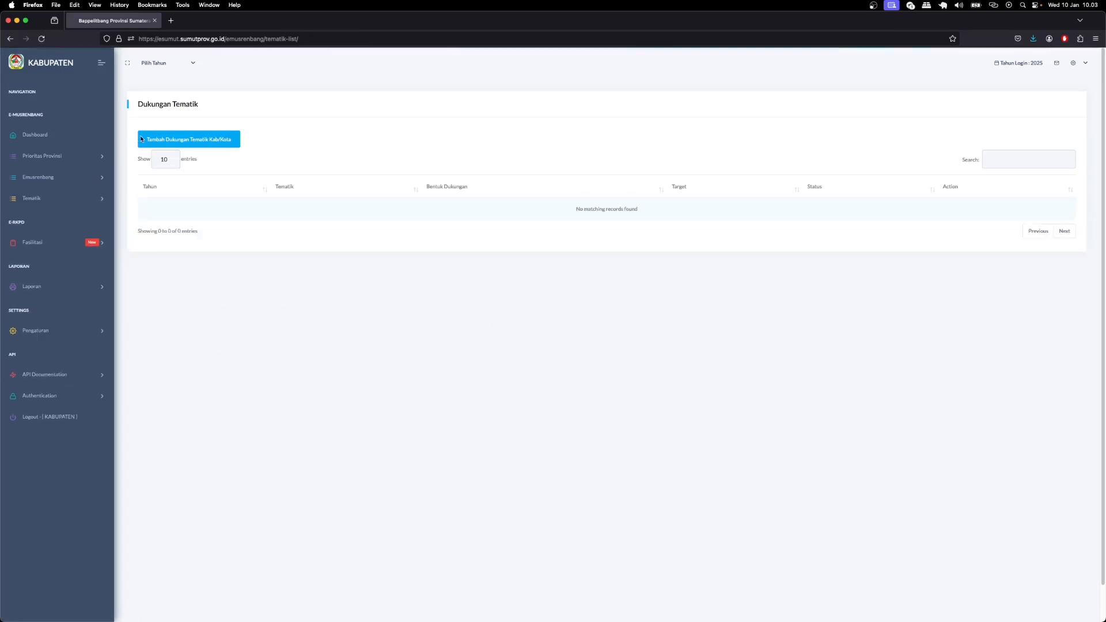
{"action": "left_click", "coordinate": [155, 140]}
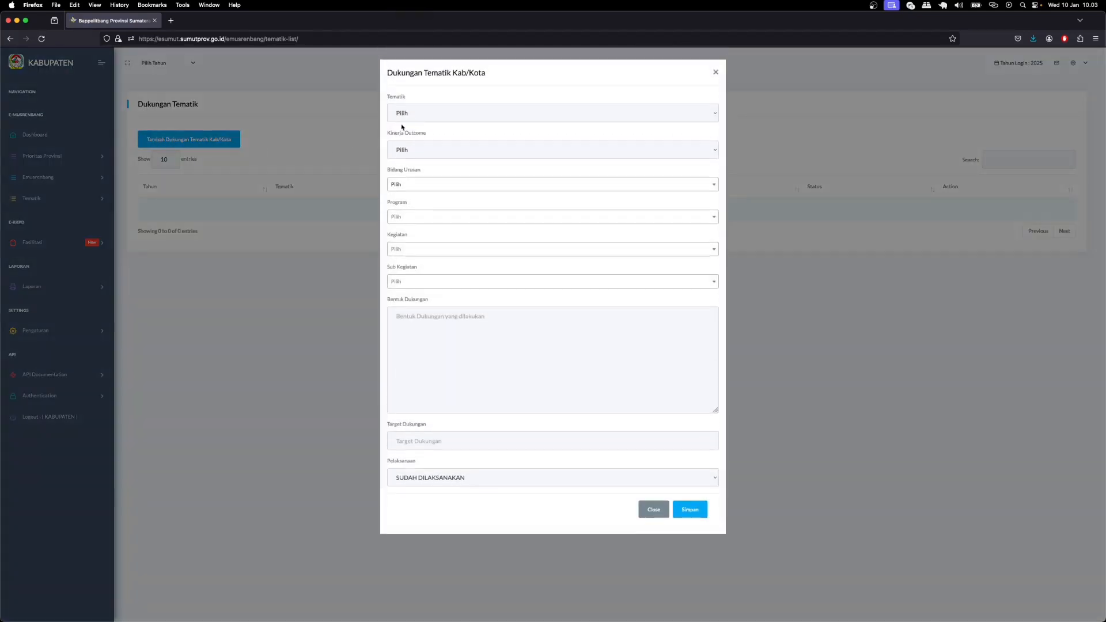
{"action": "left_click", "coordinate": [404, 116]}
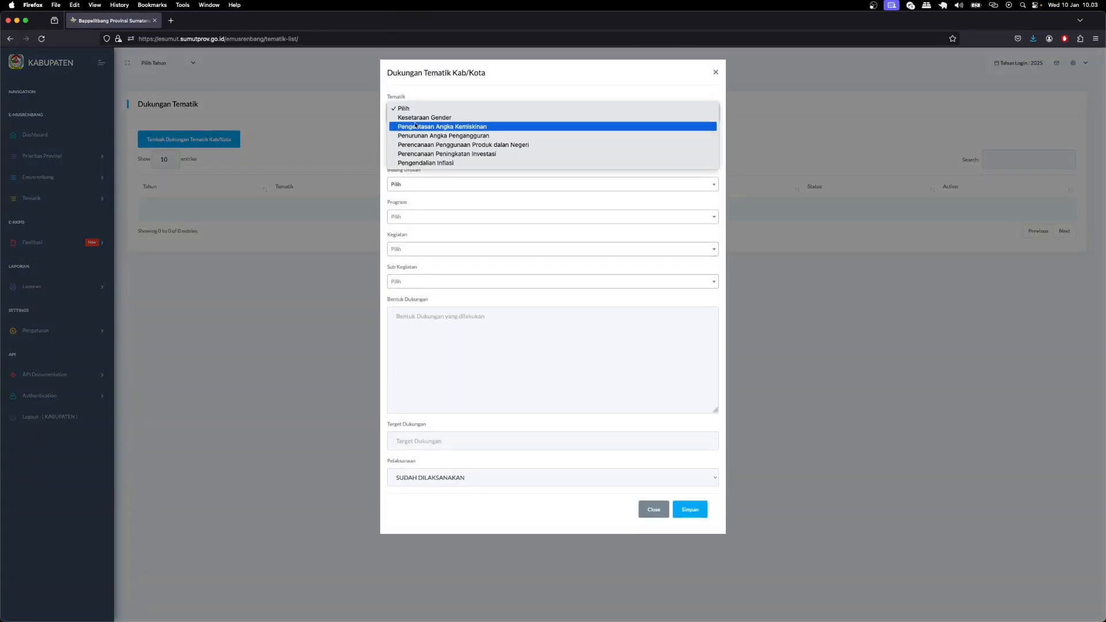
{"action": "left_click", "coordinate": [415, 127]}
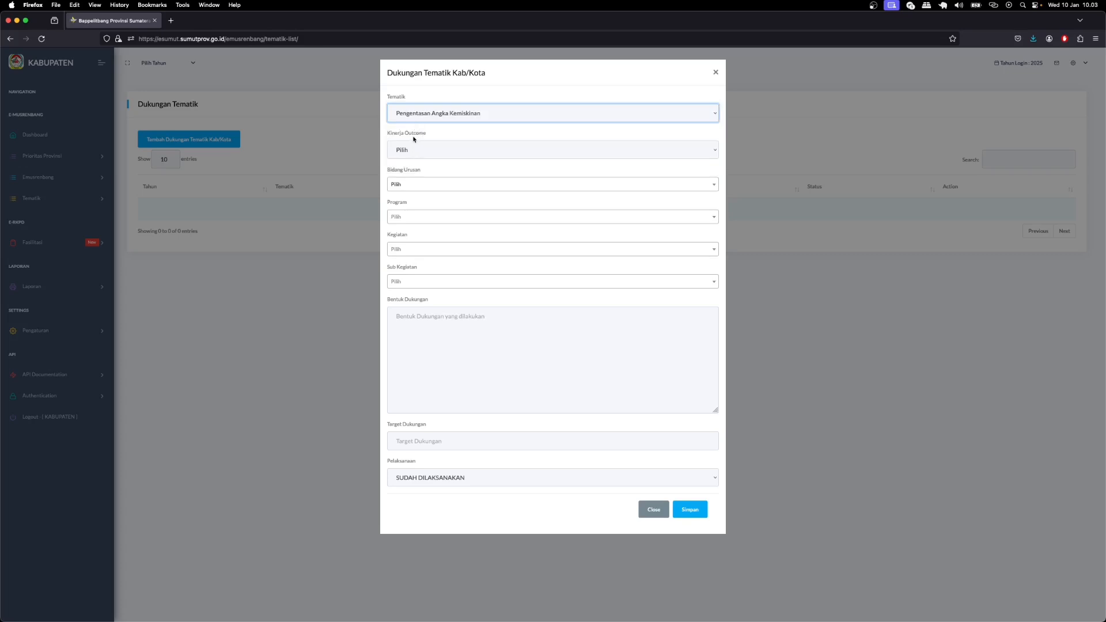
{"action": "left_click", "coordinate": [413, 119]}
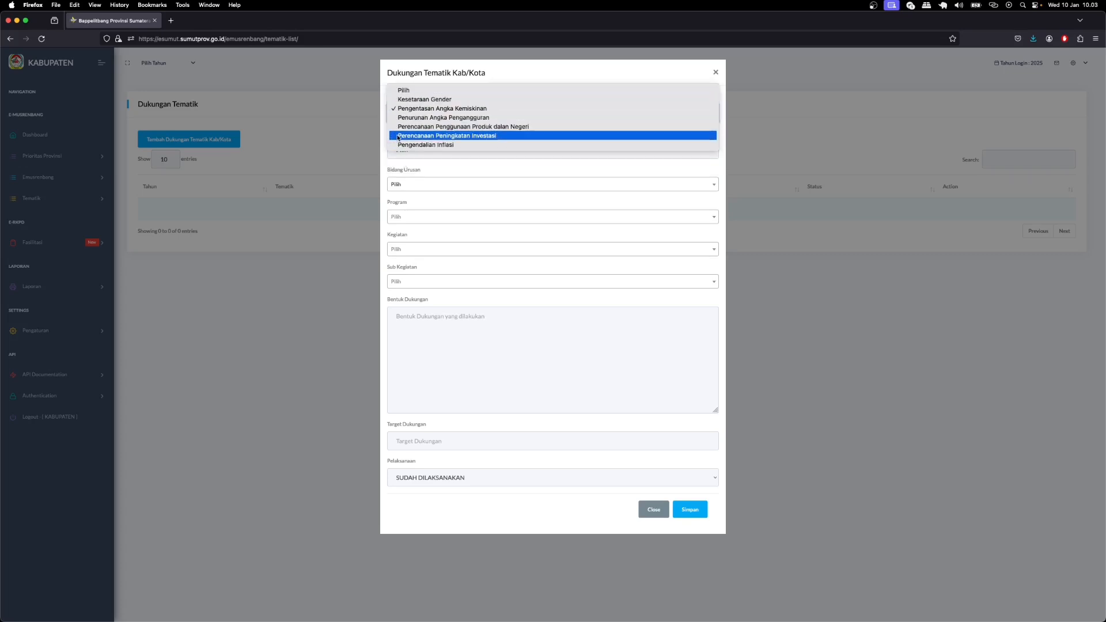
{"action": "left_click", "coordinate": [395, 173]}
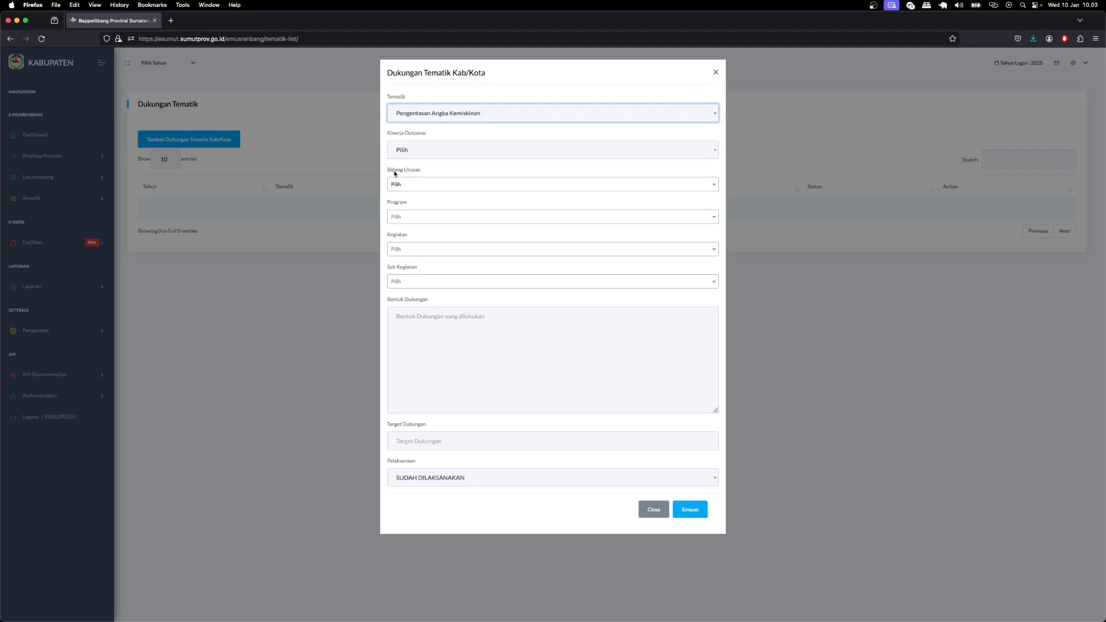
Set Kinerja Outcome to Meningkatnya Pendapatan and Bidang Urusan to 2.17 Koperasi, Usaha Kecil dan Menengah
{"action": "left_click", "coordinate": [442, 150]}
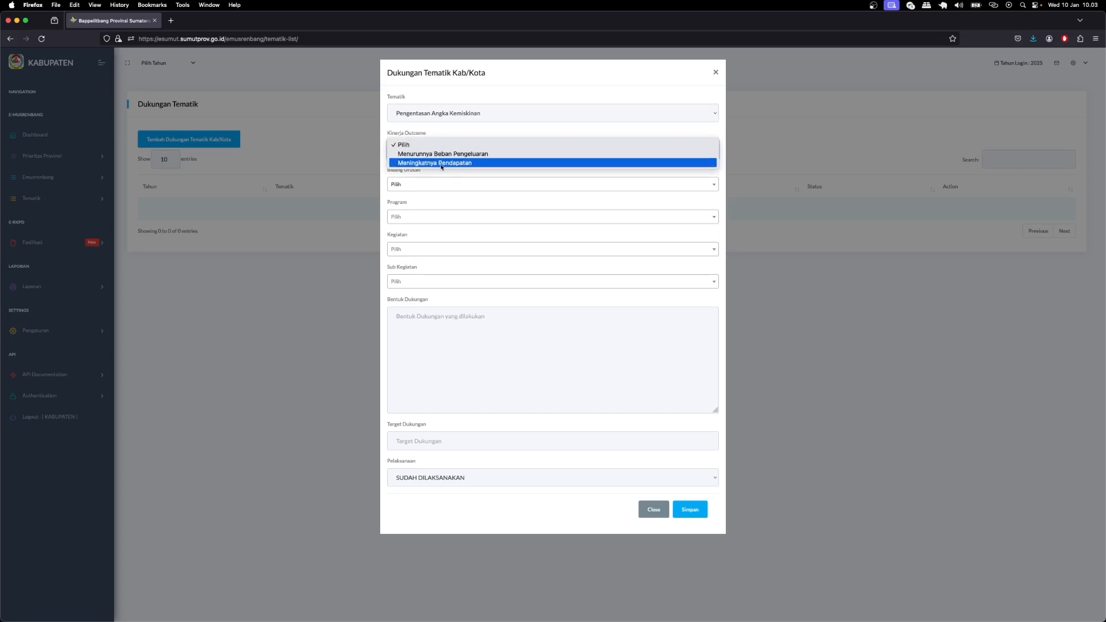
{"action": "left_click", "coordinate": [442, 164]}
{"action": "left_click", "coordinate": [431, 184]}
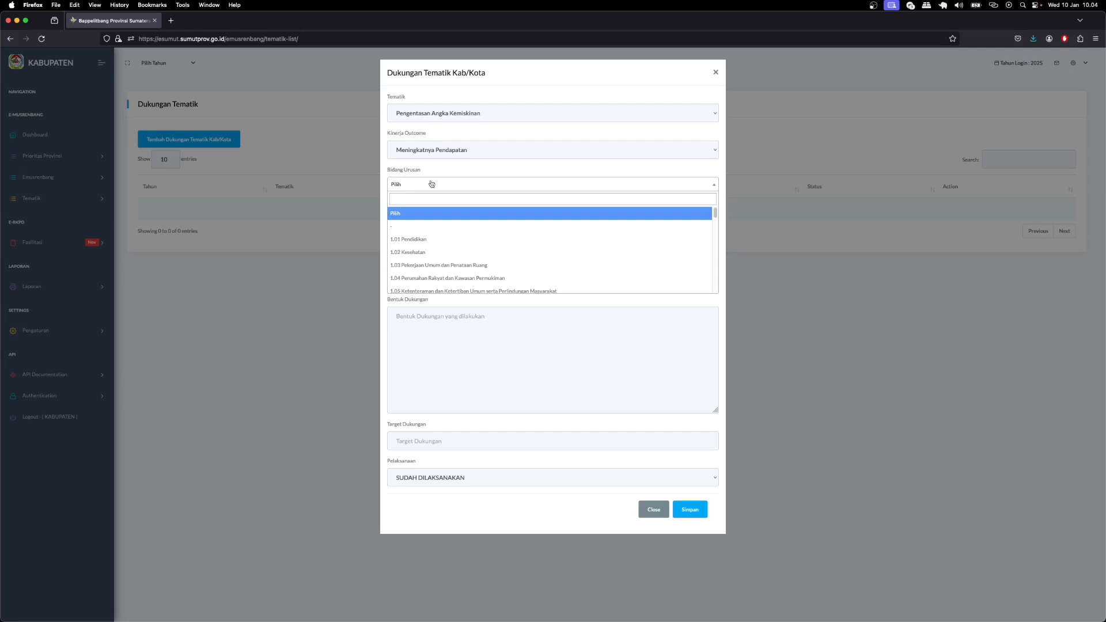
{"action": "type", "text": "usaha"}
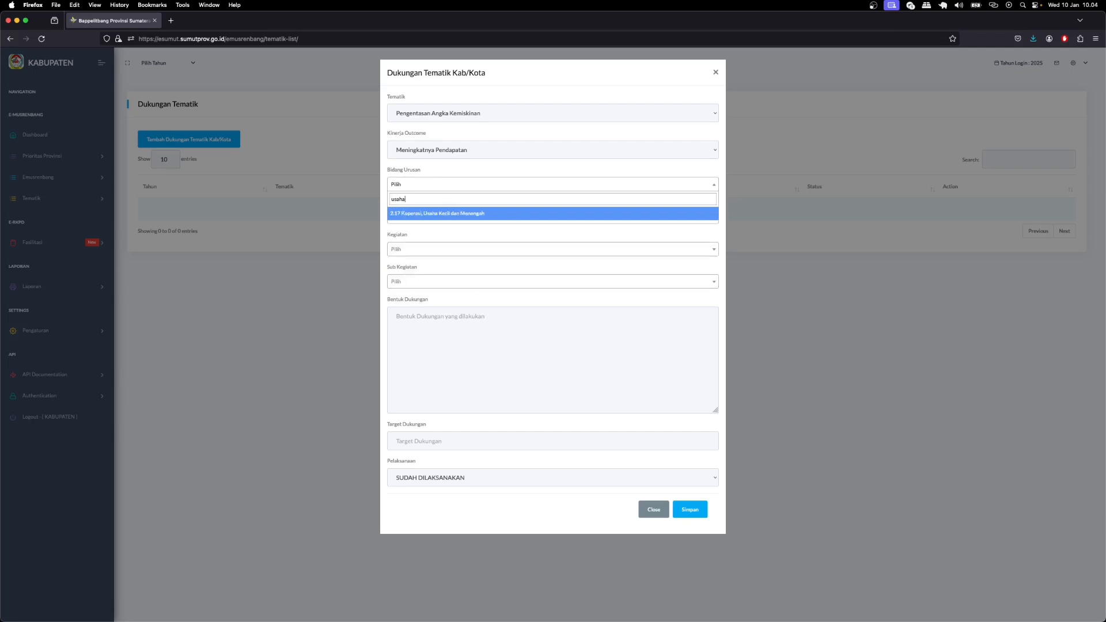
{"action": "key", "text": "Return"}
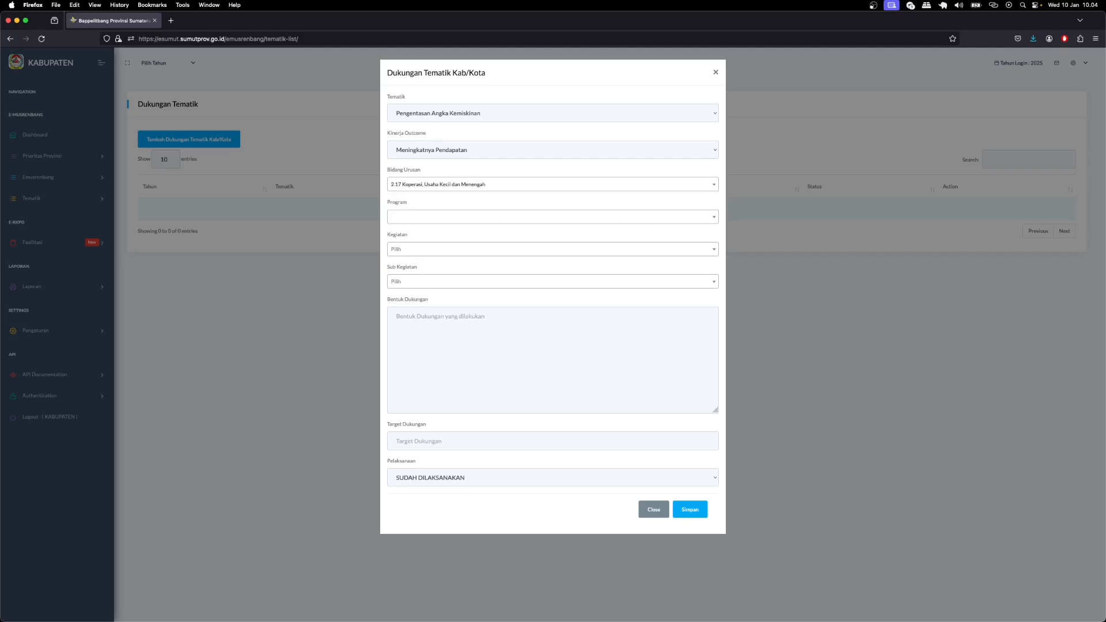
Select the Pemberdayaan UMKM Program, the Pemberdayaan Usaha Mikro Kegiatan, and the Sub Kegiatan Pelatihan dan Pendampingan Pemanfaatan Sistem Aplikasi Pembukuan/Pencatatan Keuangan
{"action": "left_click", "coordinate": [401, 216]}
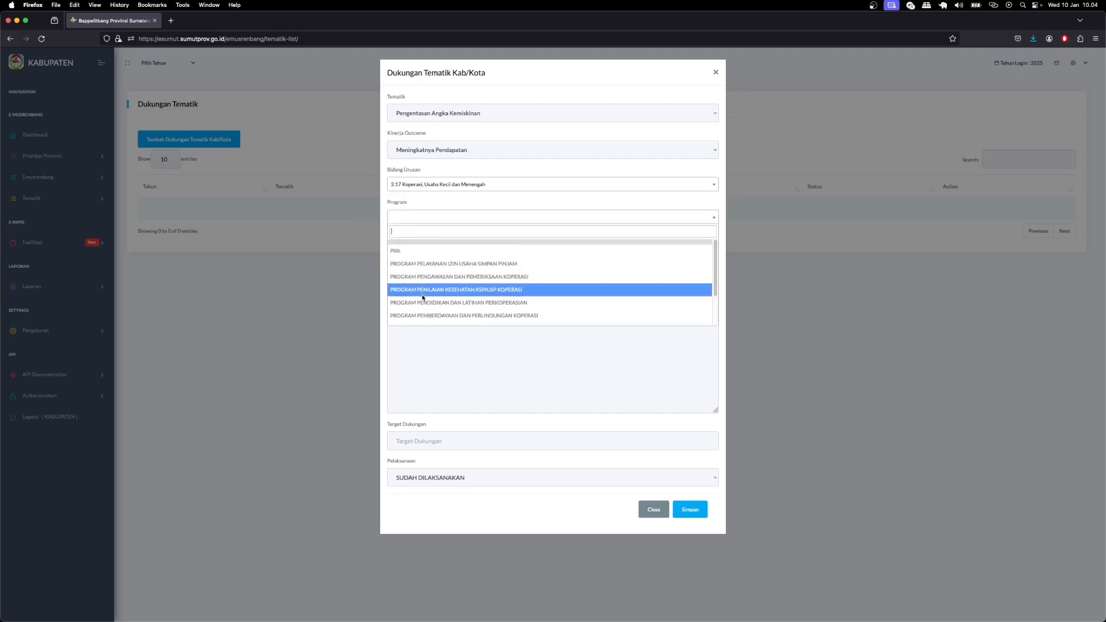
{"action": "scroll", "coordinate": [423, 298], "scroll_direction": "down", "scroll_amount": 1}
{"action": "scroll", "coordinate": [423, 298], "scroll_direction": "down", "scroll_amount": 2}
{"action": "left_click", "coordinate": [424, 317]}
{"action": "left_click", "coordinate": [423, 248]}
{"action": "left_click", "coordinate": [424, 285]}
{"action": "left_click", "coordinate": [425, 282]}
{"action": "left_click", "coordinate": [426, 367]}
Enter "Pelatihan terhadap UMKM" as the Bentuk Dukungan and "100 umkm" as the Target Dukungan
{"action": "left_click", "coordinate": [478, 328]}
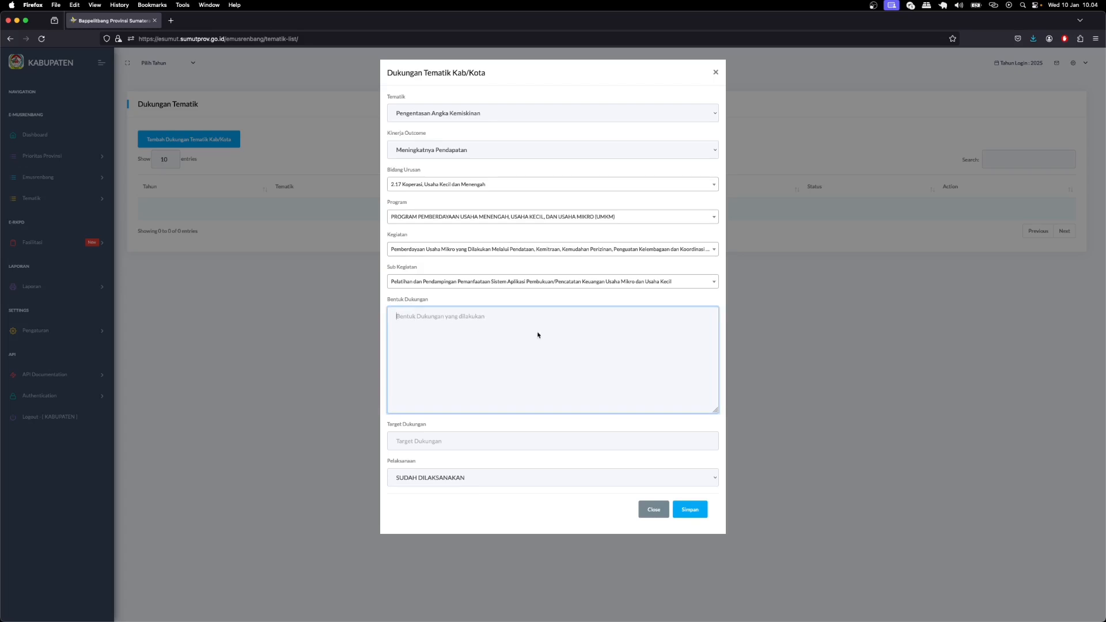
{"action": "type", "text": "Pelatihan terhadap UMKM"}
{"action": "left_click", "coordinate": [494, 443]}
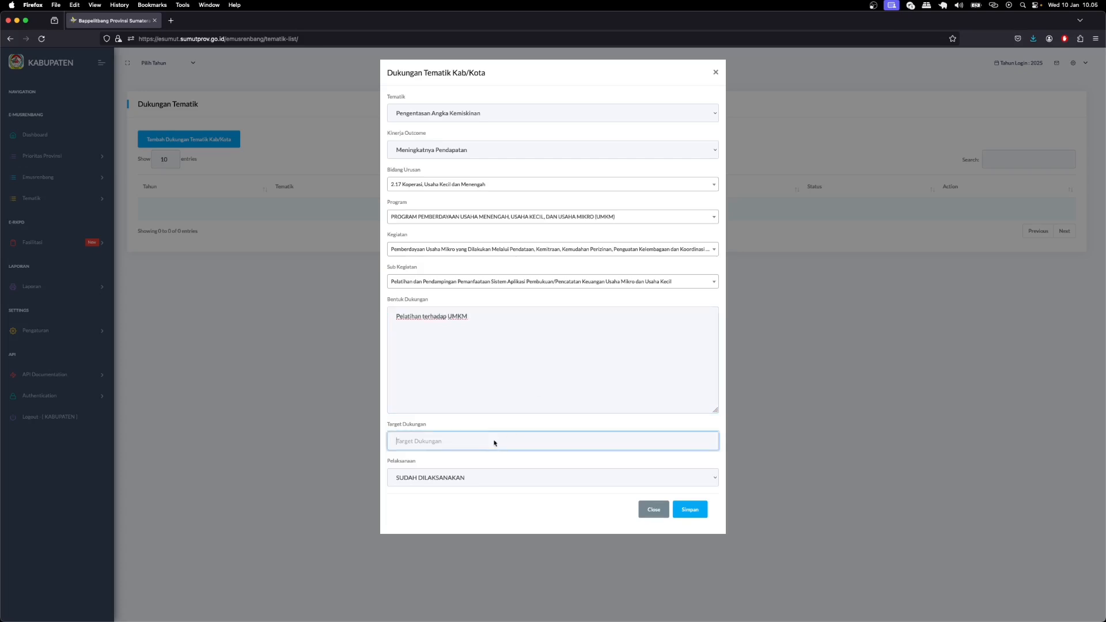
{"action": "type", "text": "100 umkm"}
Set Pelaksanaan to SUDAH DILAKSANAKAN after viewing both options, and save the Dukungan Tematik entry
{"action": "left_click", "coordinate": [422, 486]}
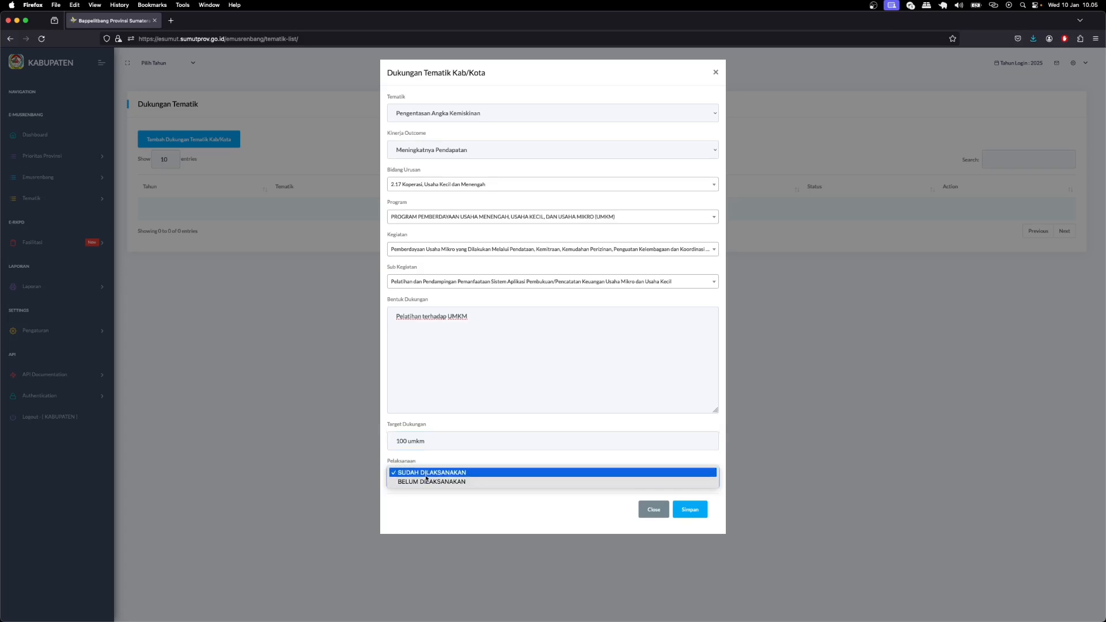
{"action": "left_click", "coordinate": [426, 477]}
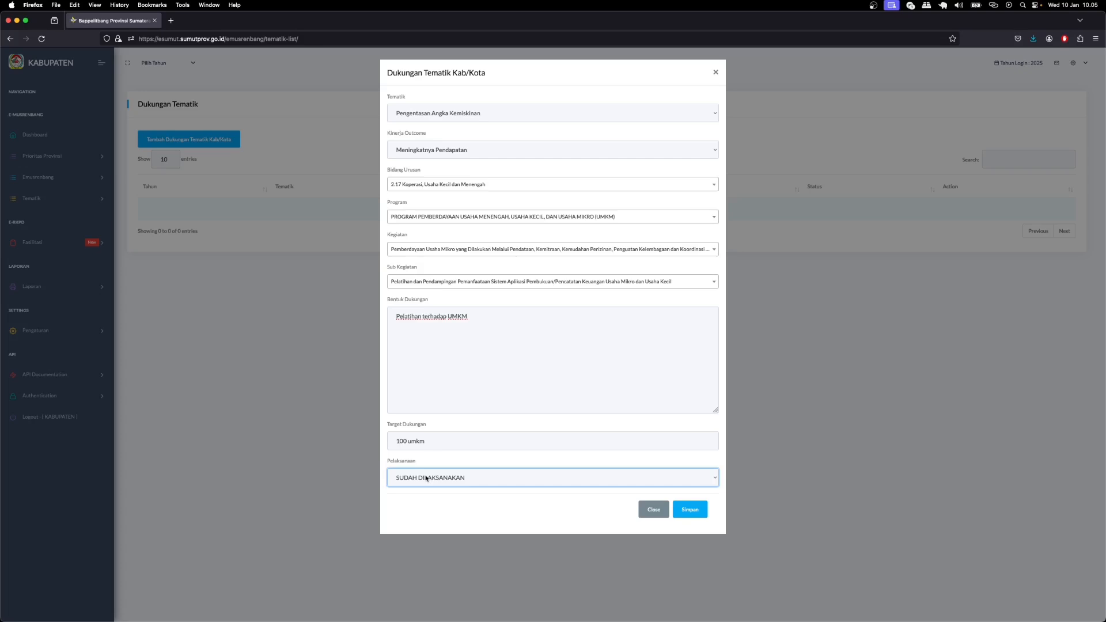
{"action": "left_click", "coordinate": [426, 478]}
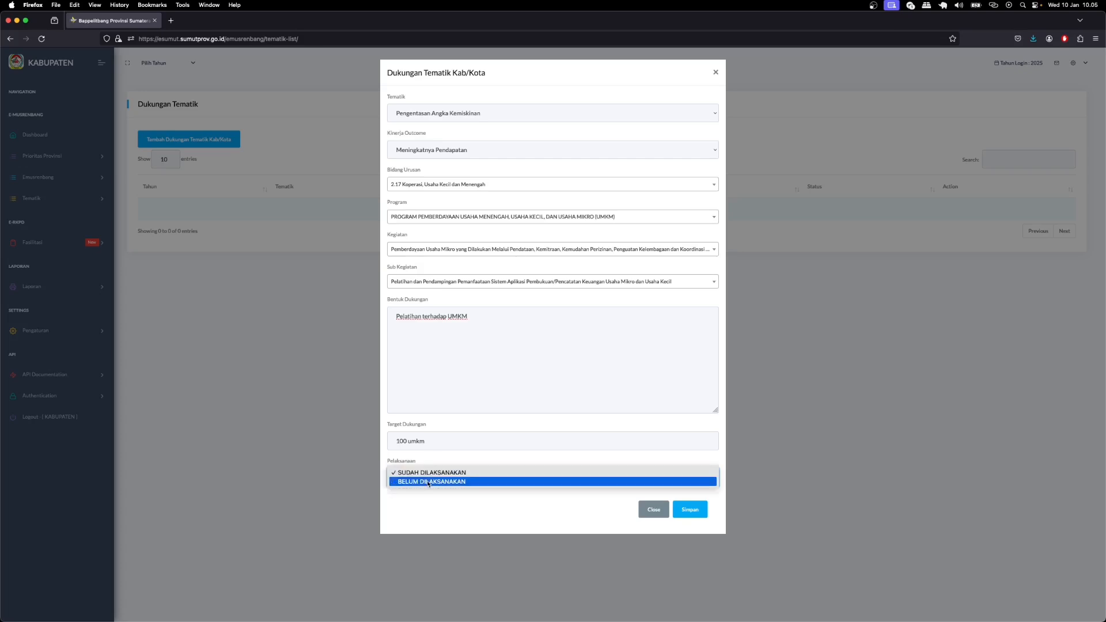
{"action": "left_click", "coordinate": [429, 483]}
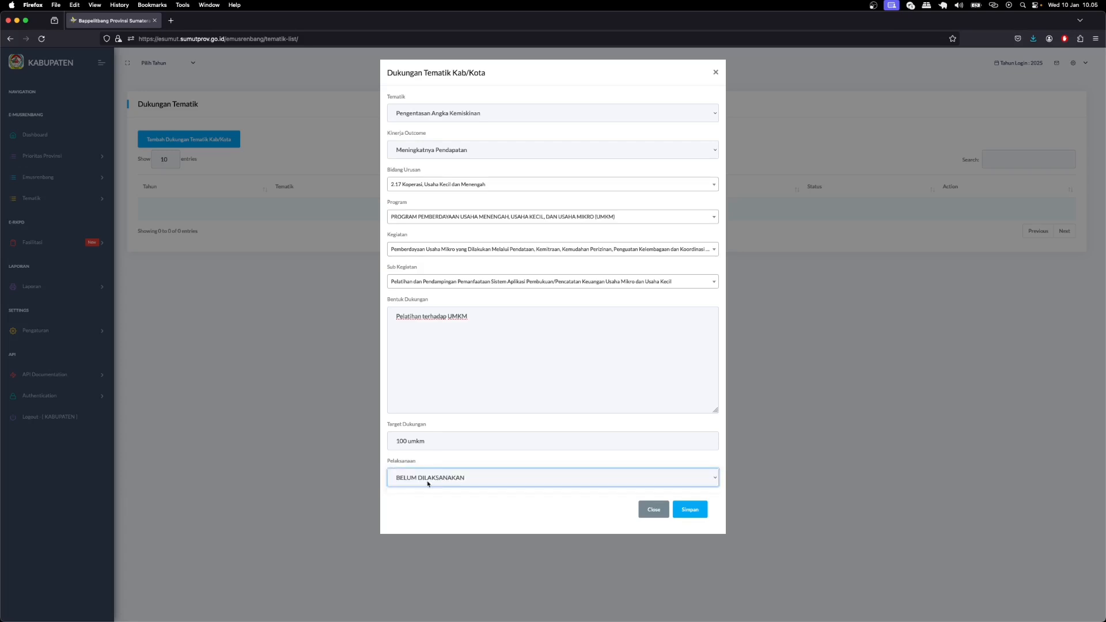
{"action": "left_click", "coordinate": [427, 484]}
{"action": "left_click", "coordinate": [426, 484]}
{"action": "left_click", "coordinate": [423, 478]}
{"action": "left_click", "coordinate": [423, 470]}
{"action": "left_click", "coordinate": [685, 514]}
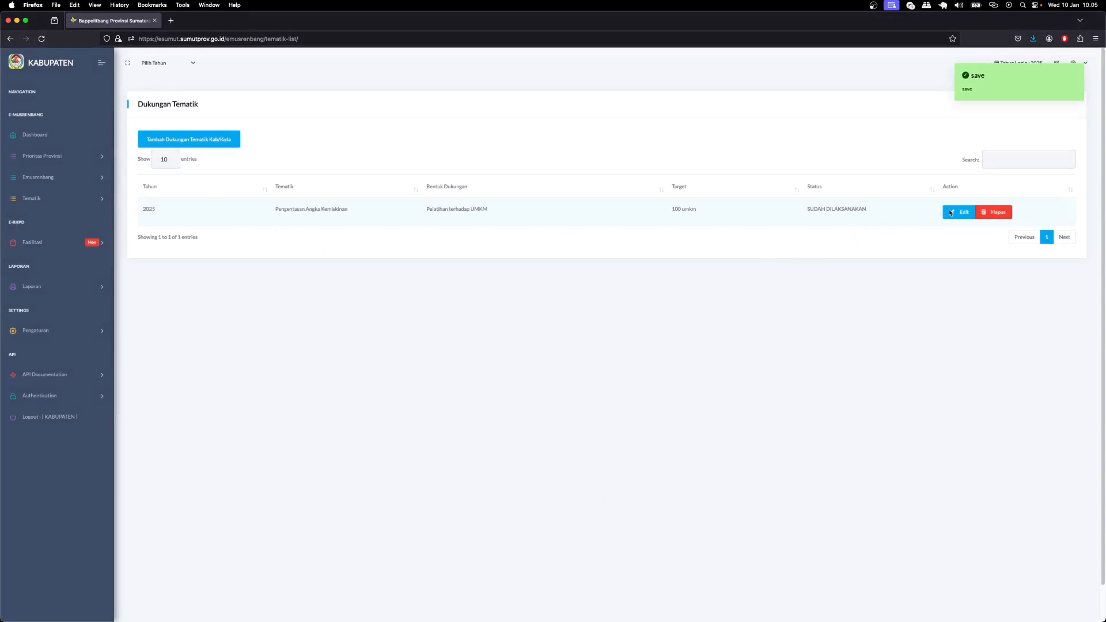
View the Tematik choices in a blank Dukungan Tematik Kab/Kota form and close it without saving
{"action": "left_click", "coordinate": [952, 212]}
{"action": "left_click", "coordinate": [190, 141]}
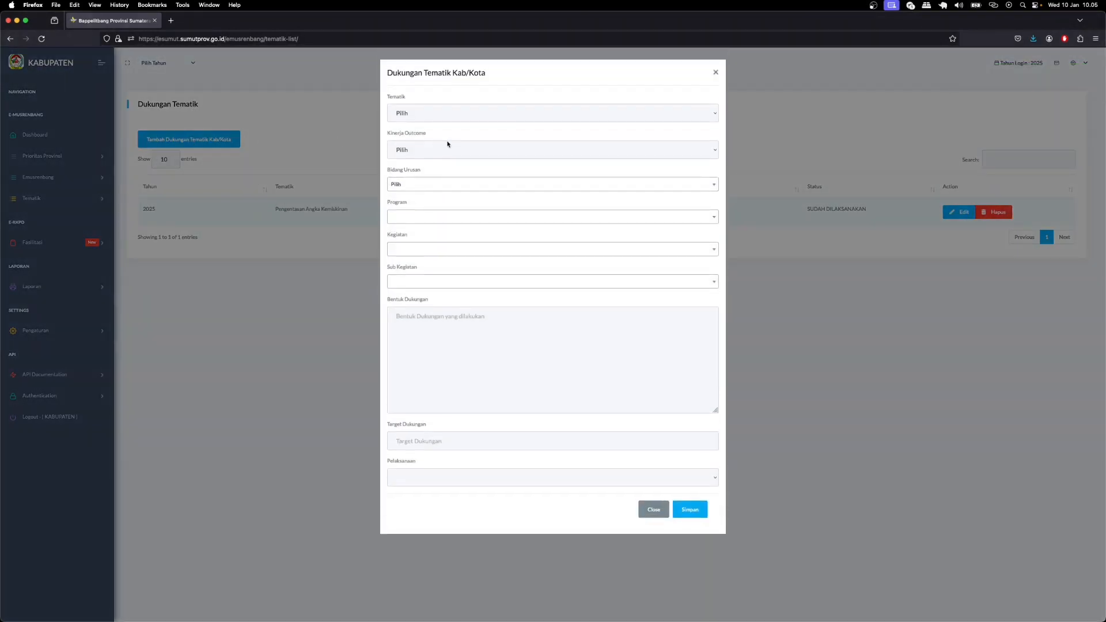
{"action": "left_click", "coordinate": [434, 113]}
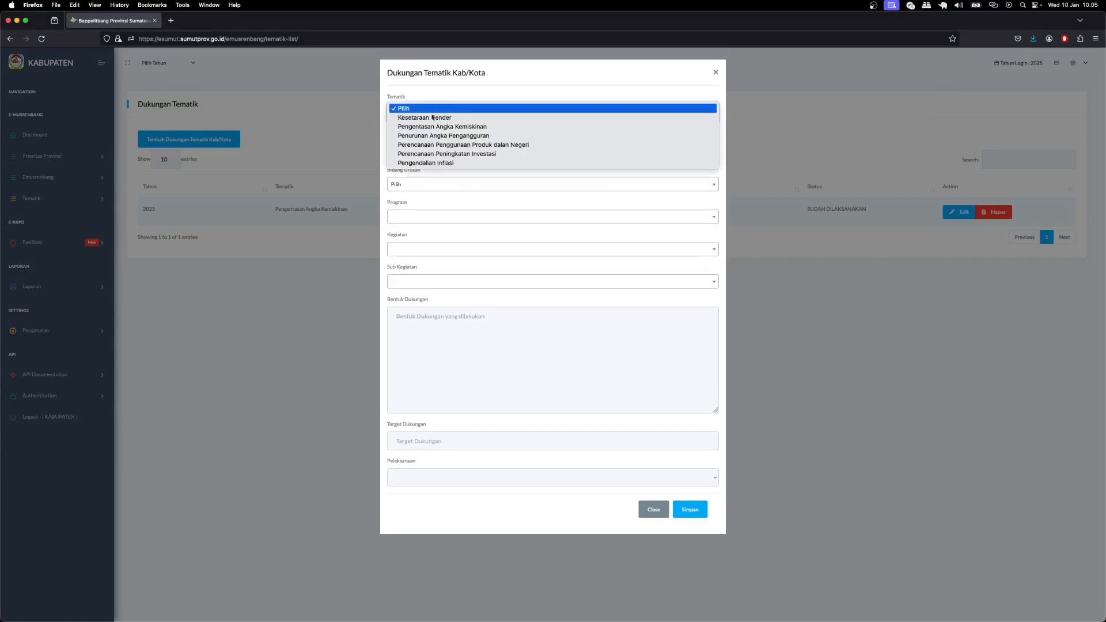
{"action": "left_click", "coordinate": [429, 110]}
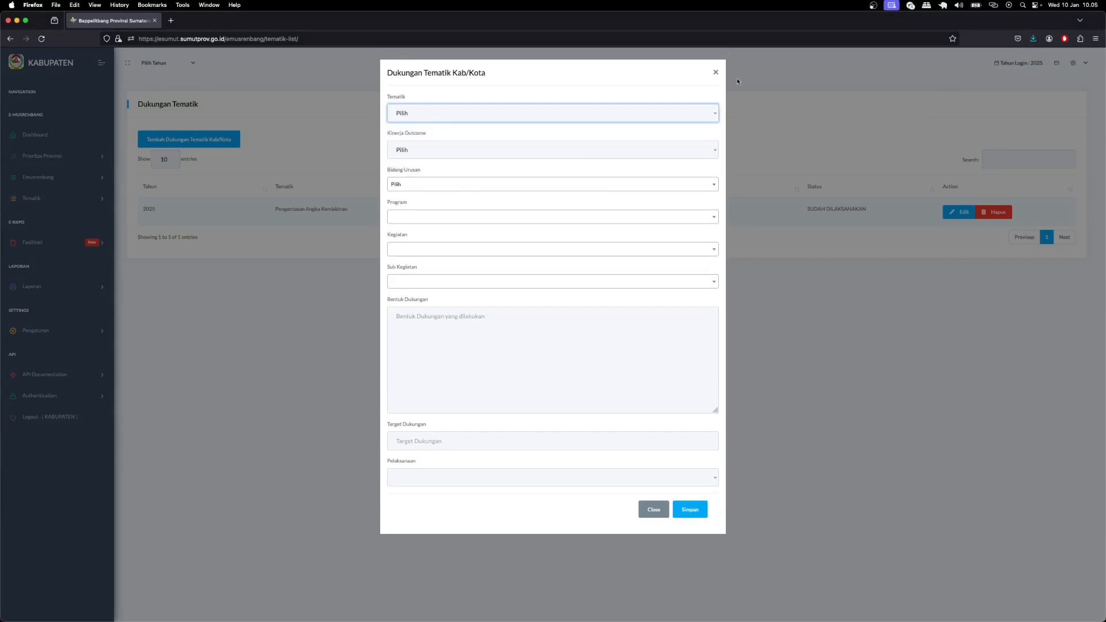
{"action": "left_click", "coordinate": [563, 113]}
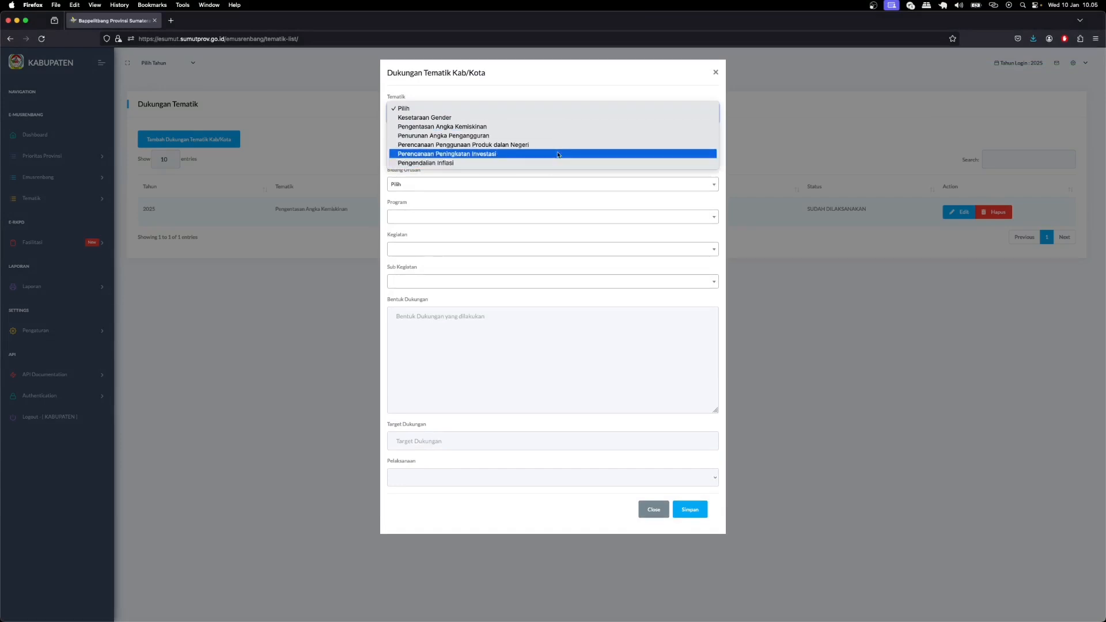
{"action": "left_click", "coordinate": [716, 74]}
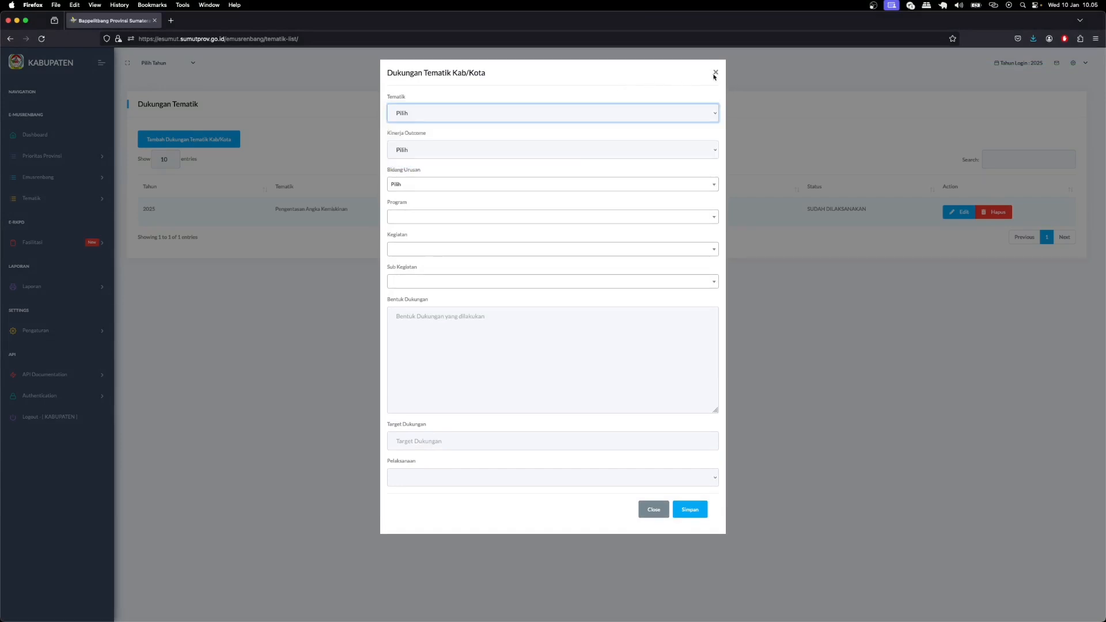
{"action": "left_click", "coordinate": [716, 73]}
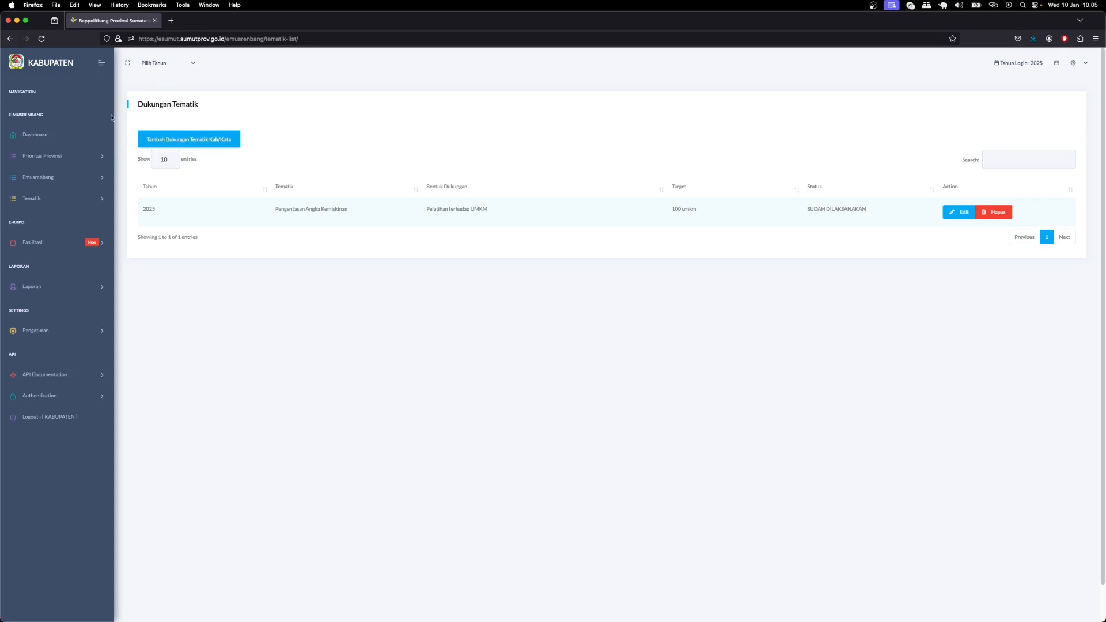
Open the Usulan Musrenbang list and check the time remaining for Pramusrenbang Zona 2025
{"action": "left_click", "coordinate": [50, 178]}
{"action": "left_click", "coordinate": [49, 200]}
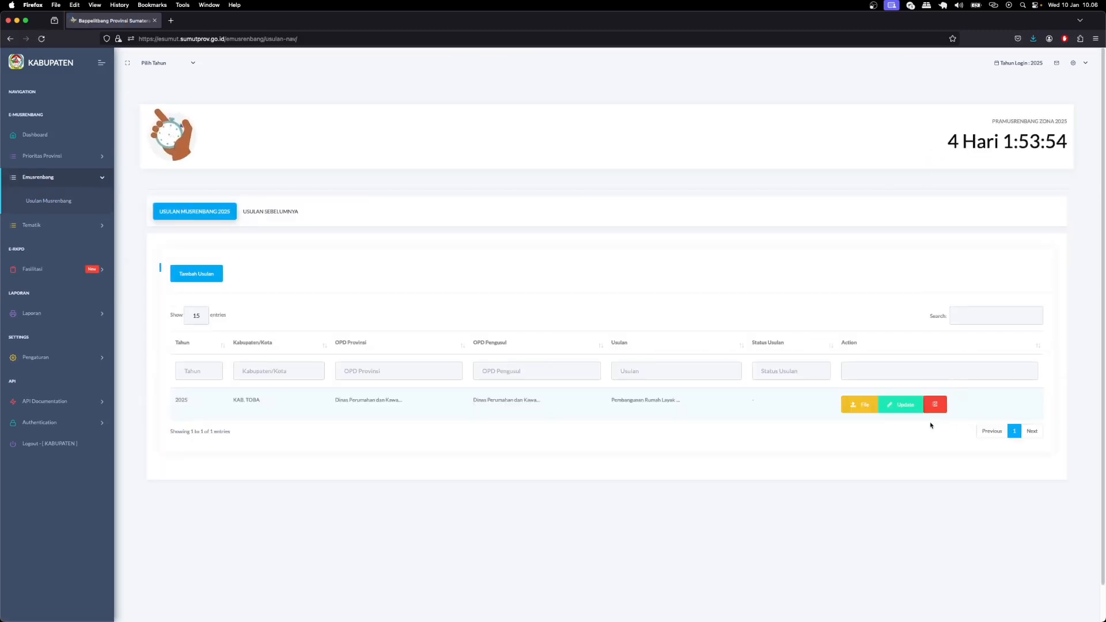
{"action": "left_click_drag", "start_coordinate": [945, 143], "coordinate": [1069, 156]}
Generate the Usulan Musrenbang report for the 2025 Pramusrenbang Zona stage
{"action": "left_click", "coordinate": [52, 316]}
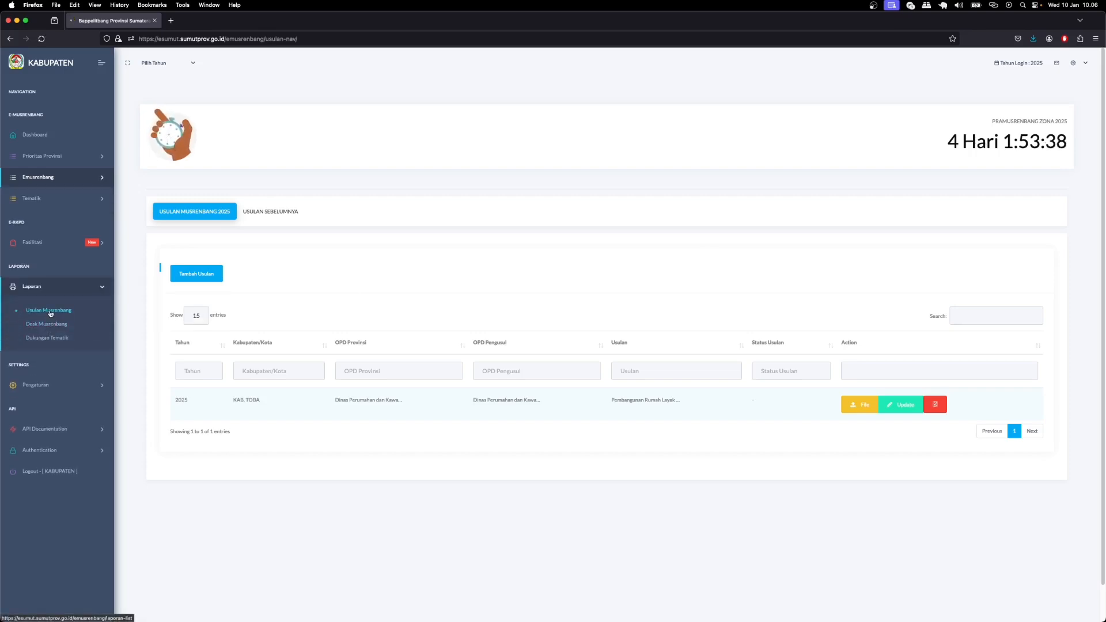
{"action": "left_click", "coordinate": [50, 314]}
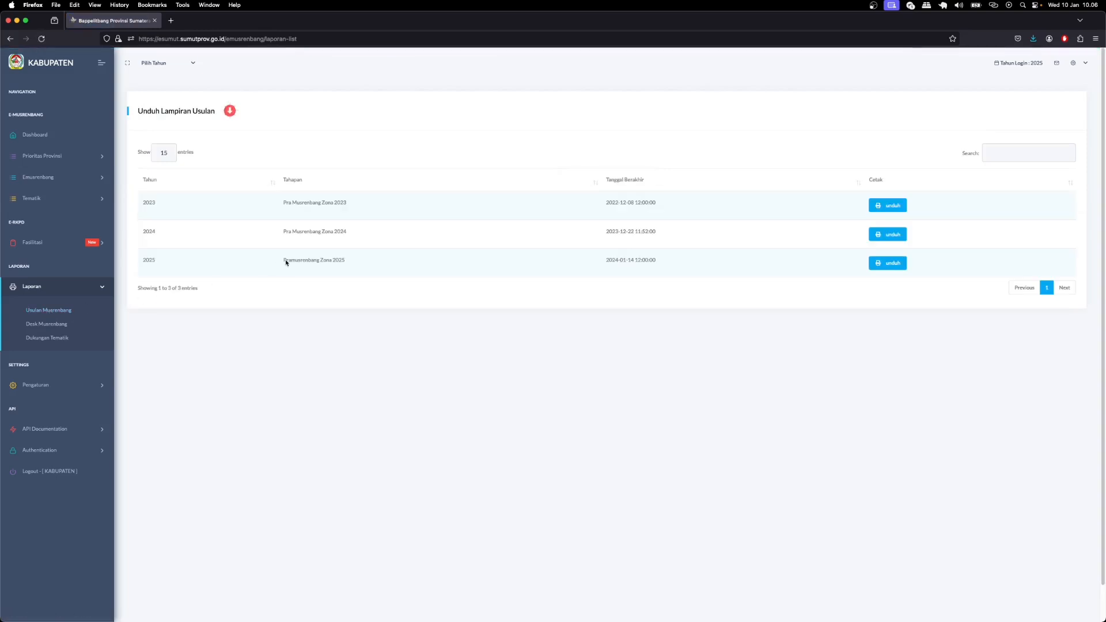
{"action": "left_click_drag", "start_coordinate": [285, 260], "coordinate": [391, 260]}
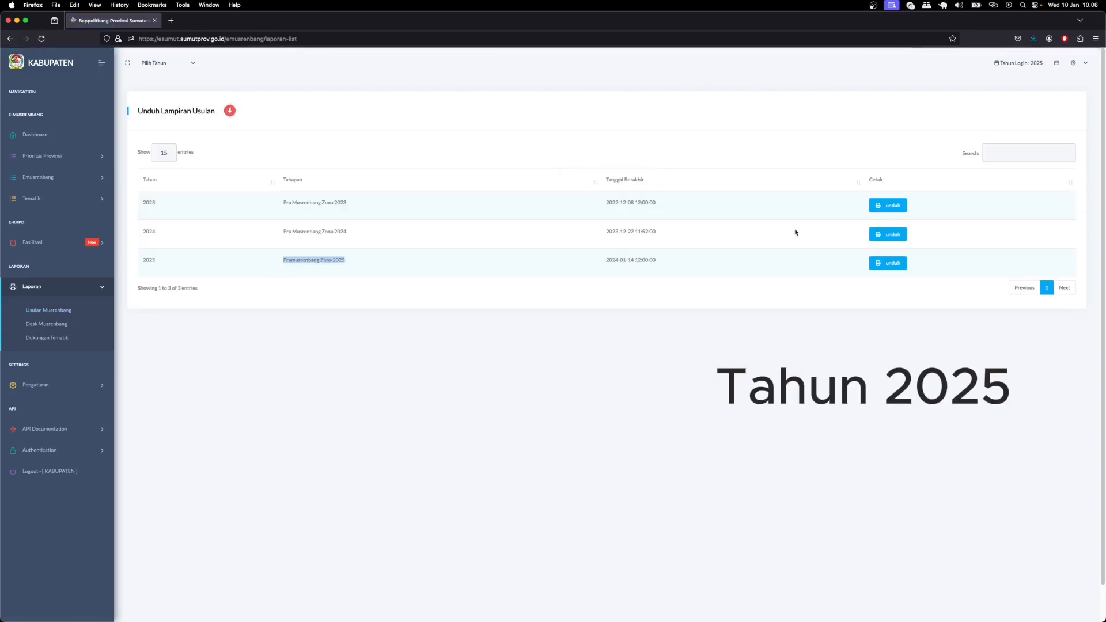
{"action": "left_click", "coordinate": [895, 265]}
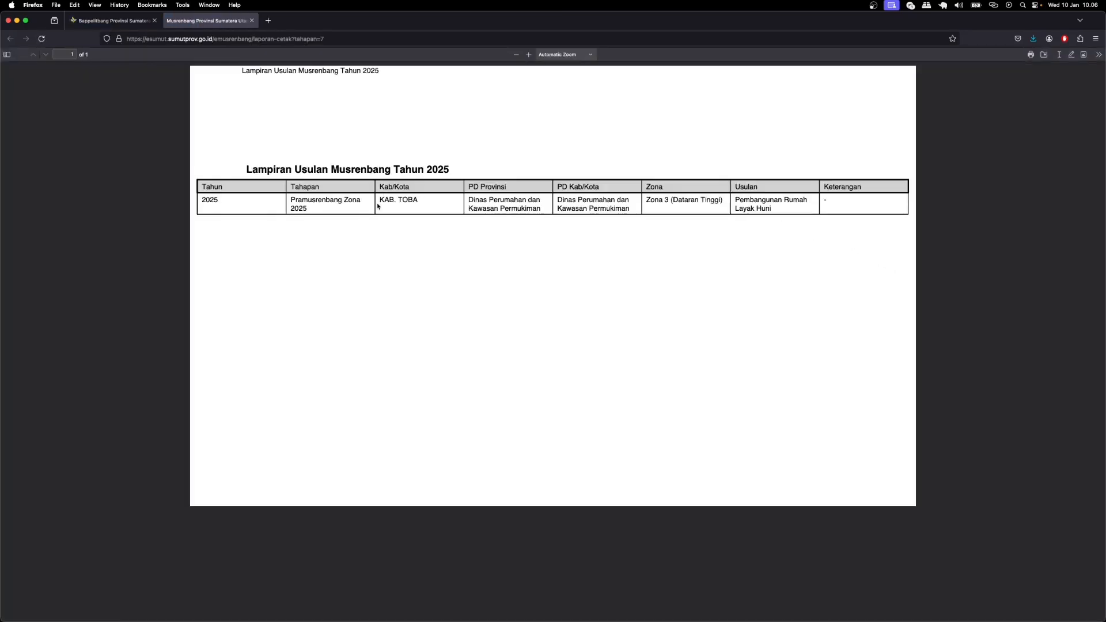
Generate the Dukungan Tematik report for KAB. TOBA and view it alongside the Usulan Musrenbang report
{"action": "left_click", "coordinate": [117, 24]}
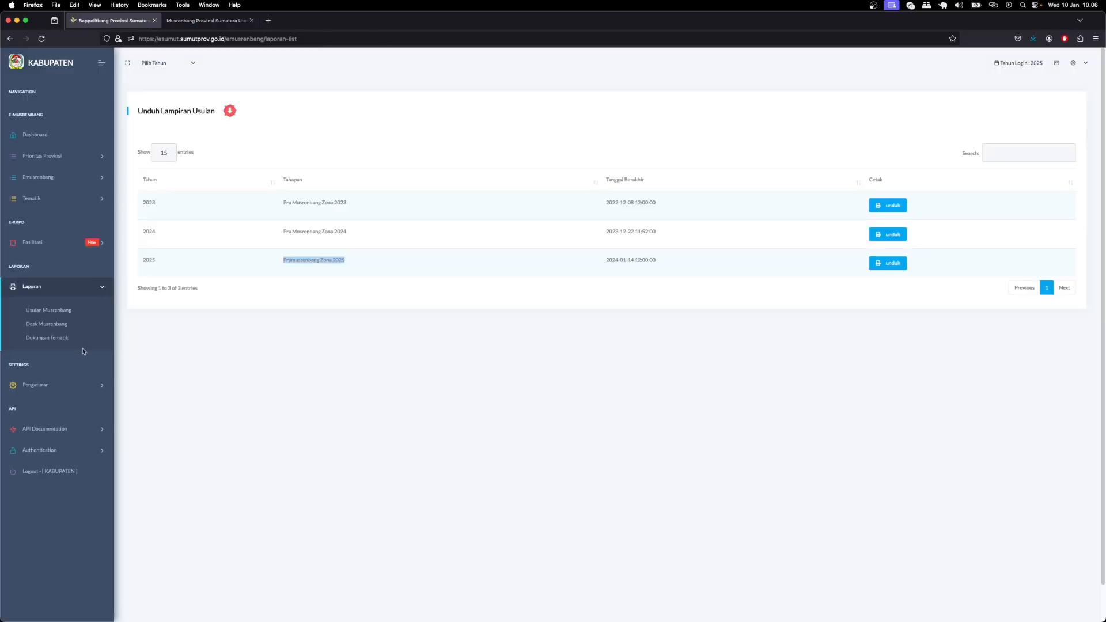
{"action": "left_click", "coordinate": [54, 341]}
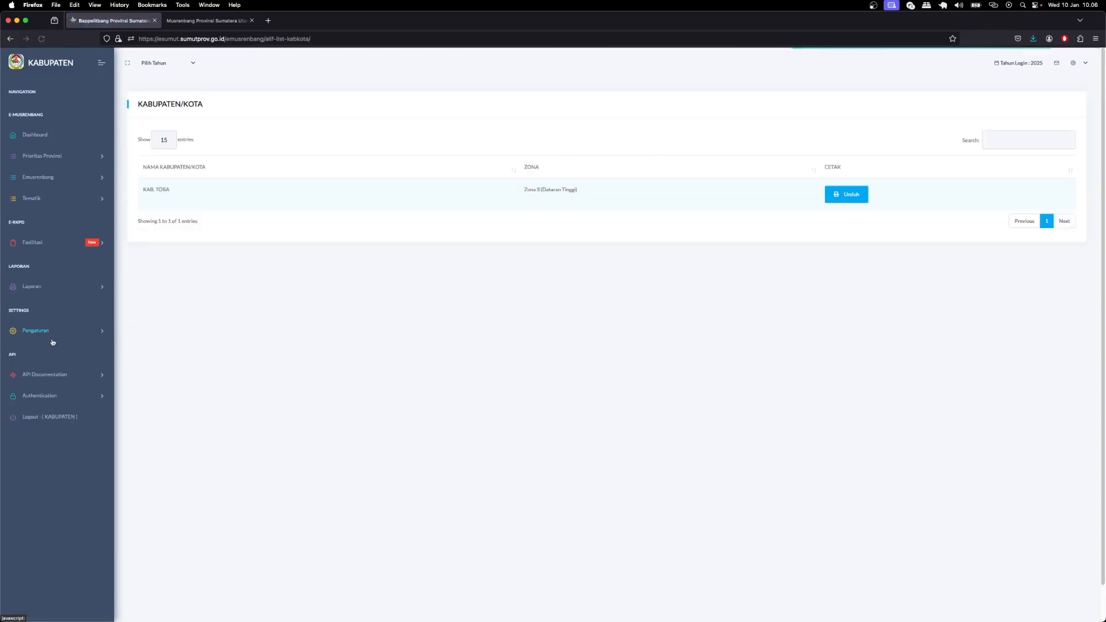
{"action": "left_click", "coordinate": [829, 196]}
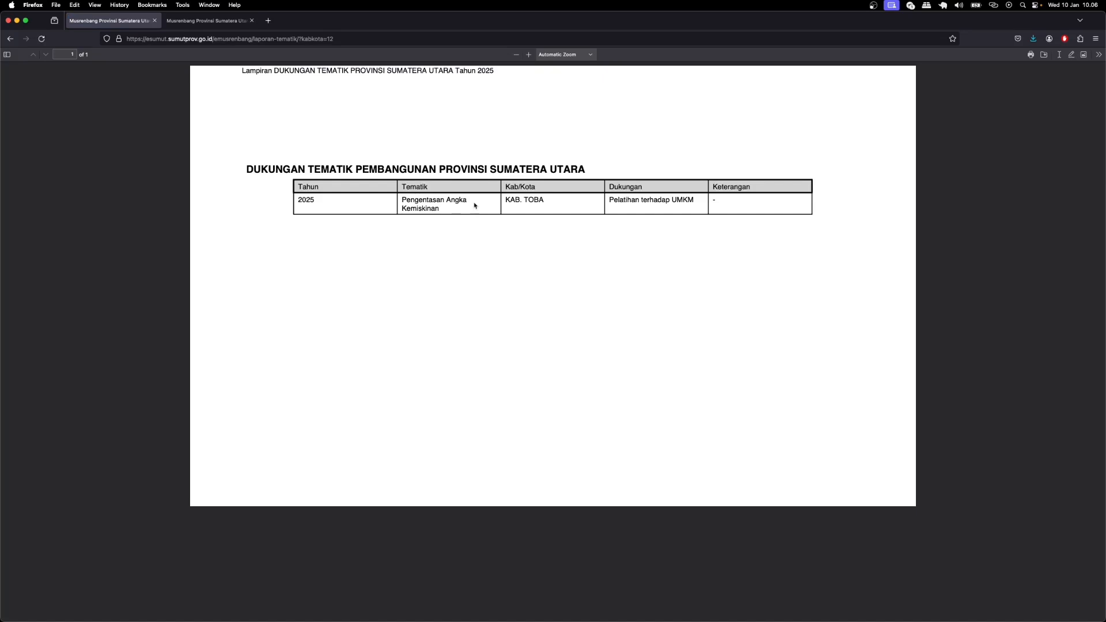
{"action": "left_click", "coordinate": [195, 22]}
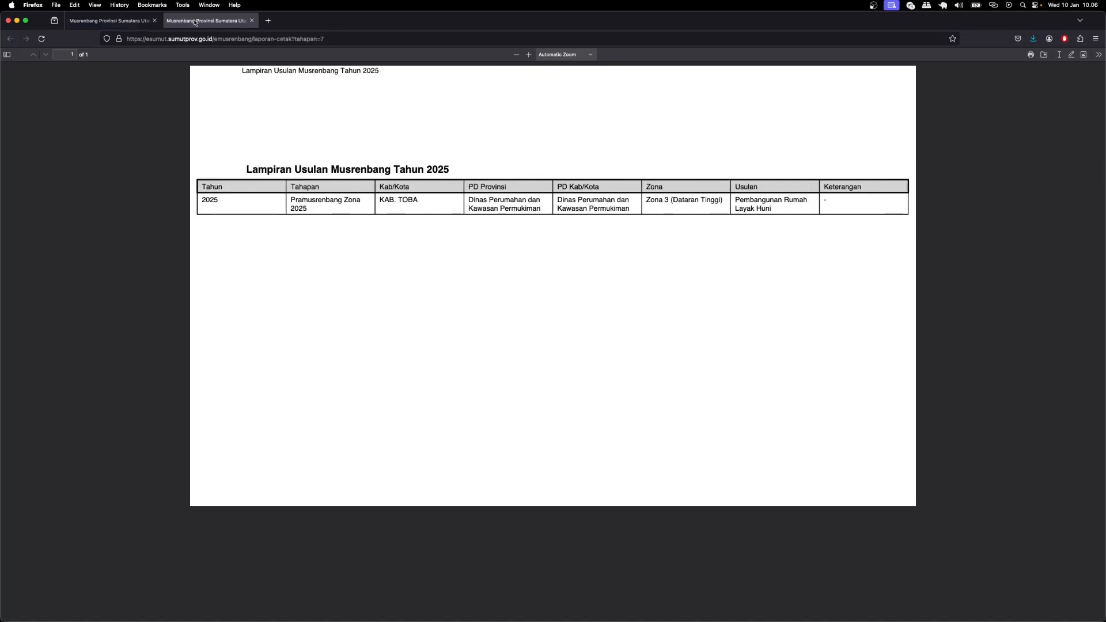
{"action": "left_click", "coordinate": [133, 21]}
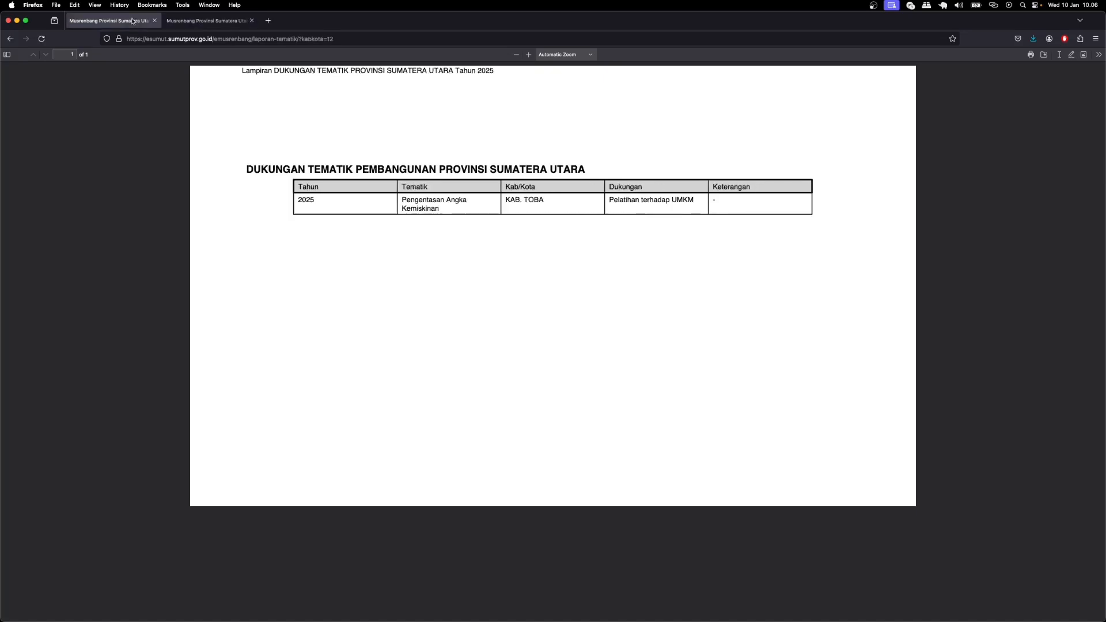